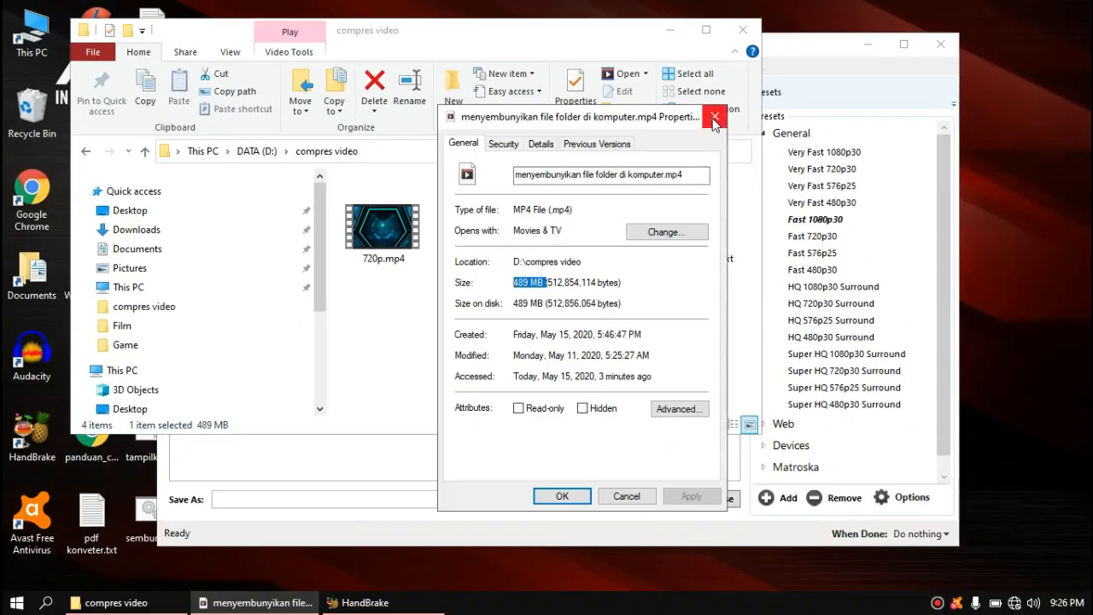
Close the original video's properties and check the file size of 1080p.mp4 in its properties.
{"action": "left_click", "coordinate": [715, 106]}
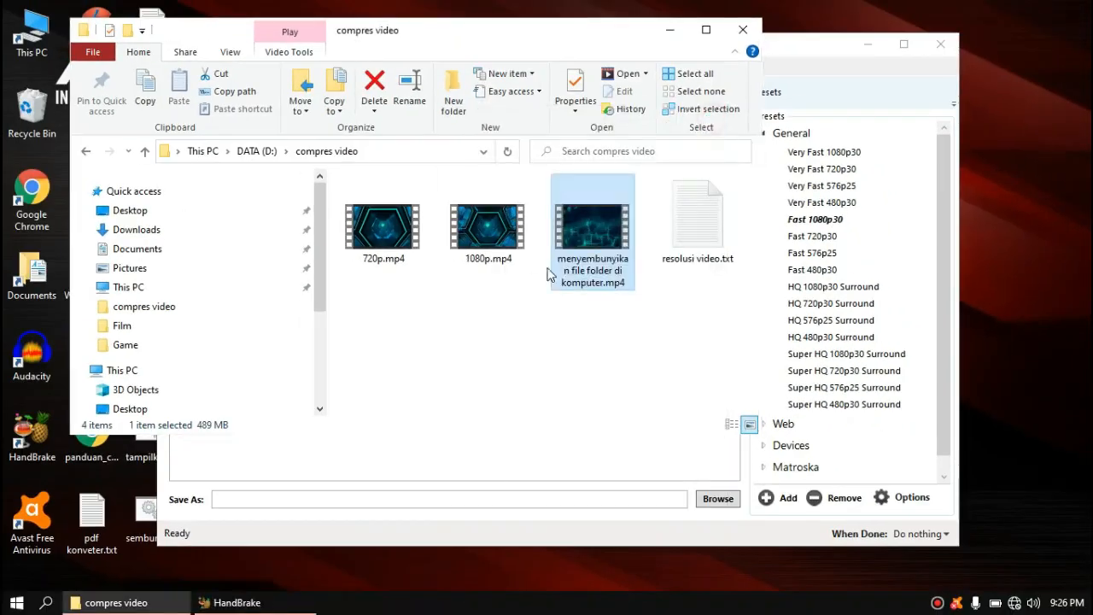
{"action": "right_click", "coordinate": [483, 226]}
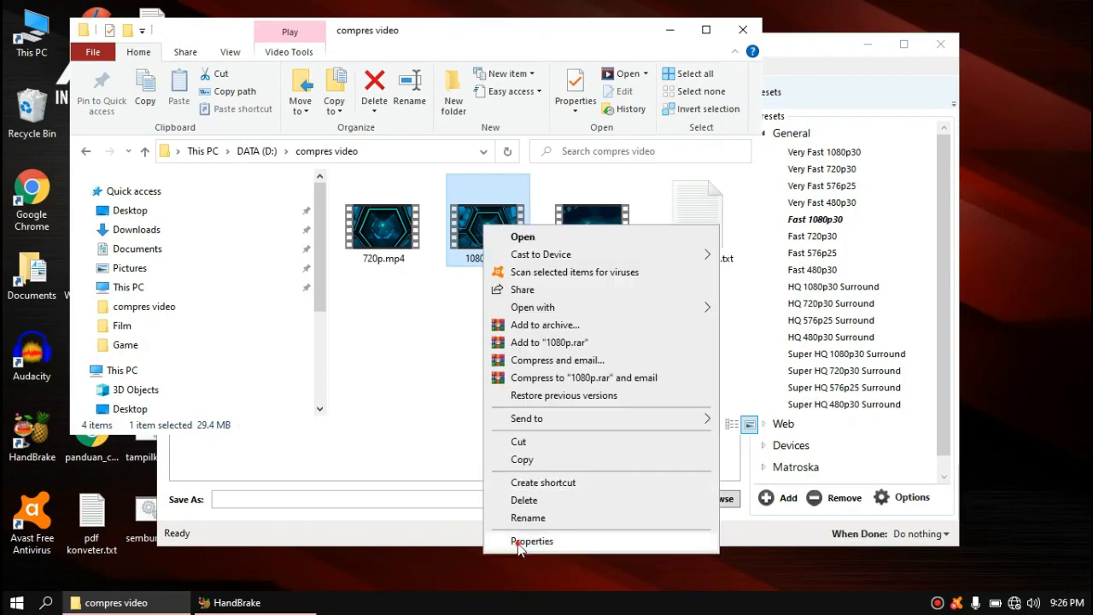
{"action": "left_click", "coordinate": [522, 541]}
{"action": "left_click_drag", "start_coordinate": [569, 188], "coordinate": [474, 178]}
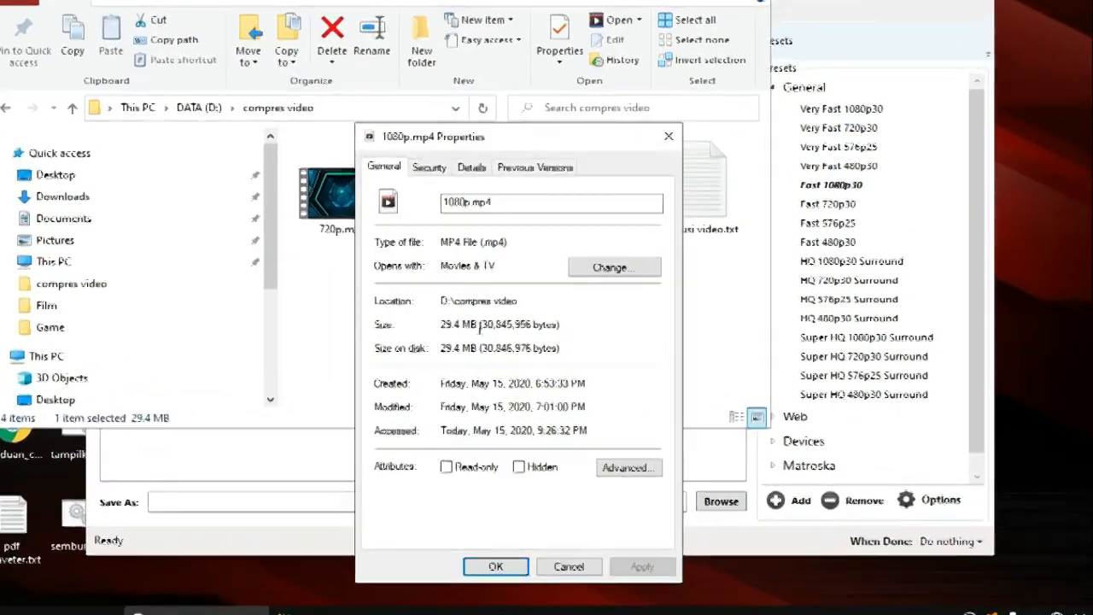
{"action": "double_click", "coordinate": [495, 343]}
{"action": "left_click_drag", "start_coordinate": [377, 271], "coordinate": [362, 282]}
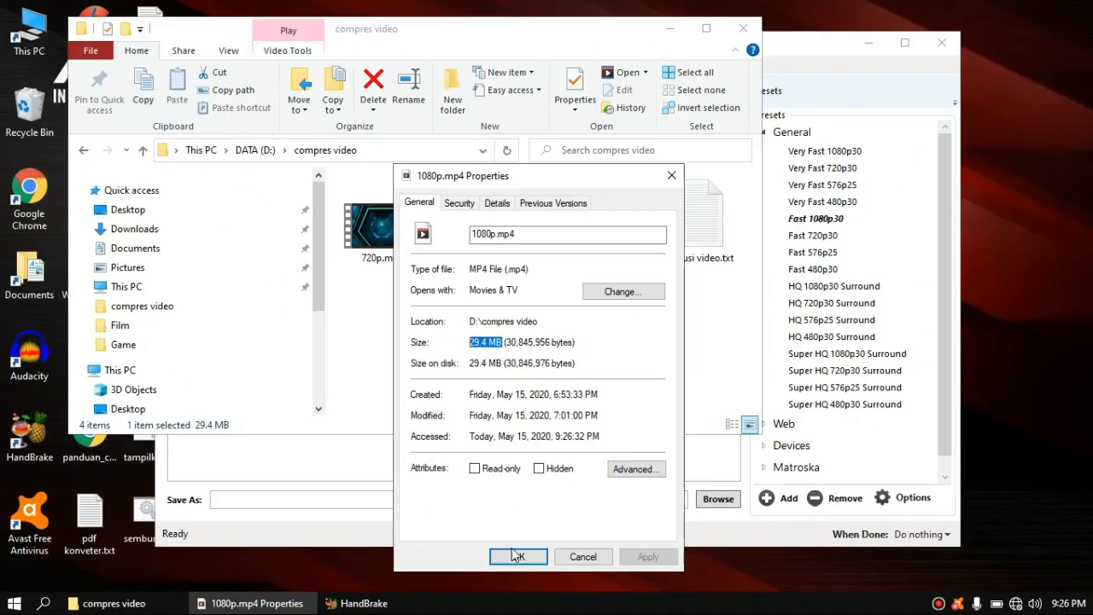
{"action": "left_click", "coordinate": [515, 556]}
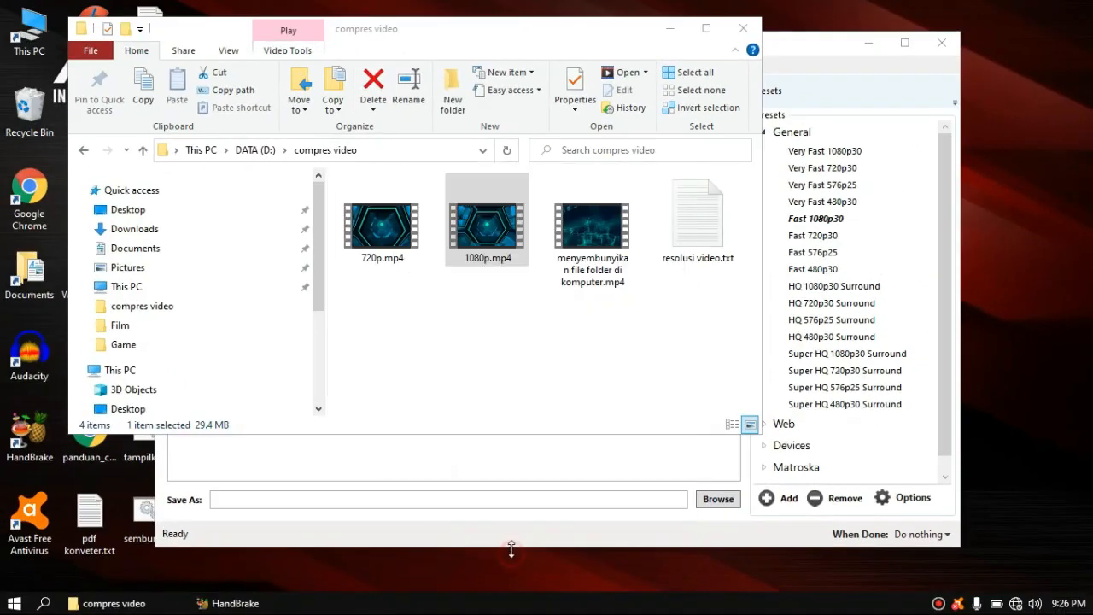
Check the file size of 720p.mp4 in its properties and close them.
{"action": "left_click", "coordinate": [385, 232]}
{"action": "right_click", "coordinate": [384, 229]}
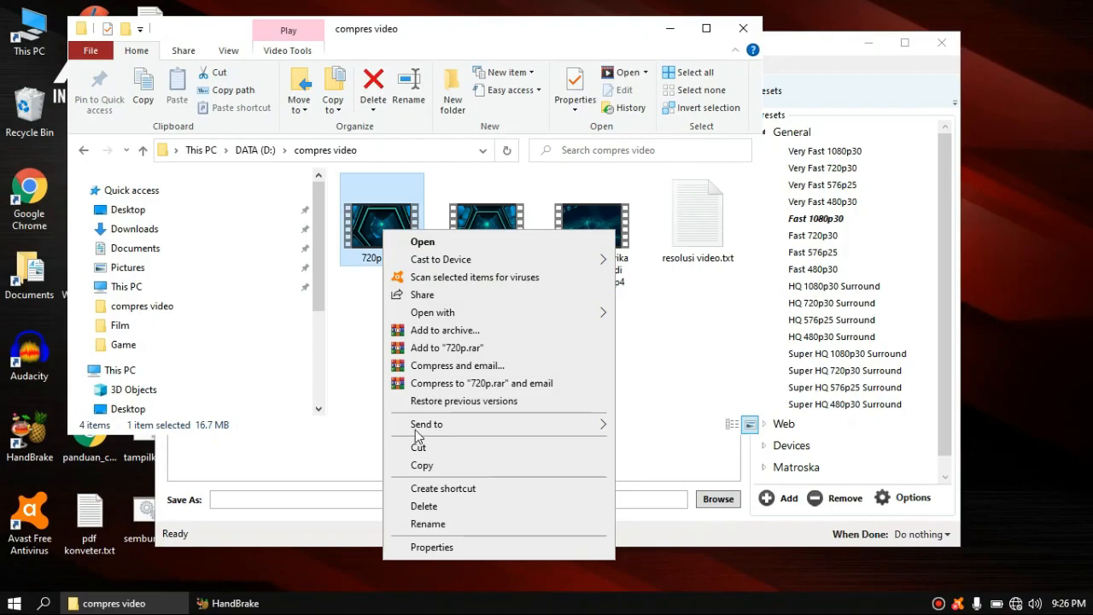
{"action": "left_click", "coordinate": [421, 547]}
{"action": "left_click_drag", "start_coordinate": [498, 352], "coordinate": [443, 368]}
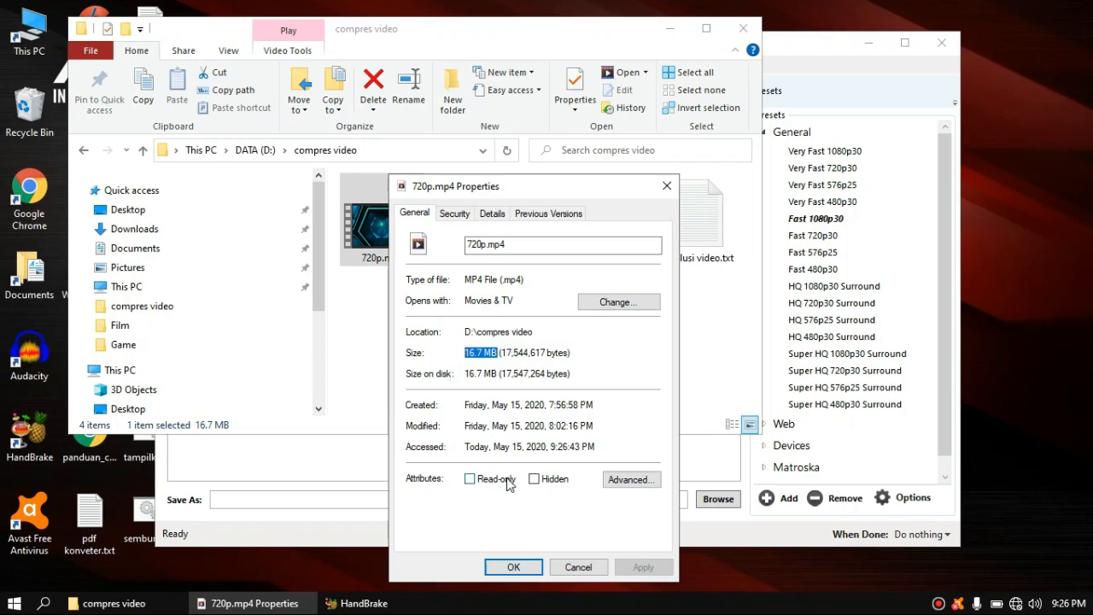
{"action": "left_click", "coordinate": [522, 569]}
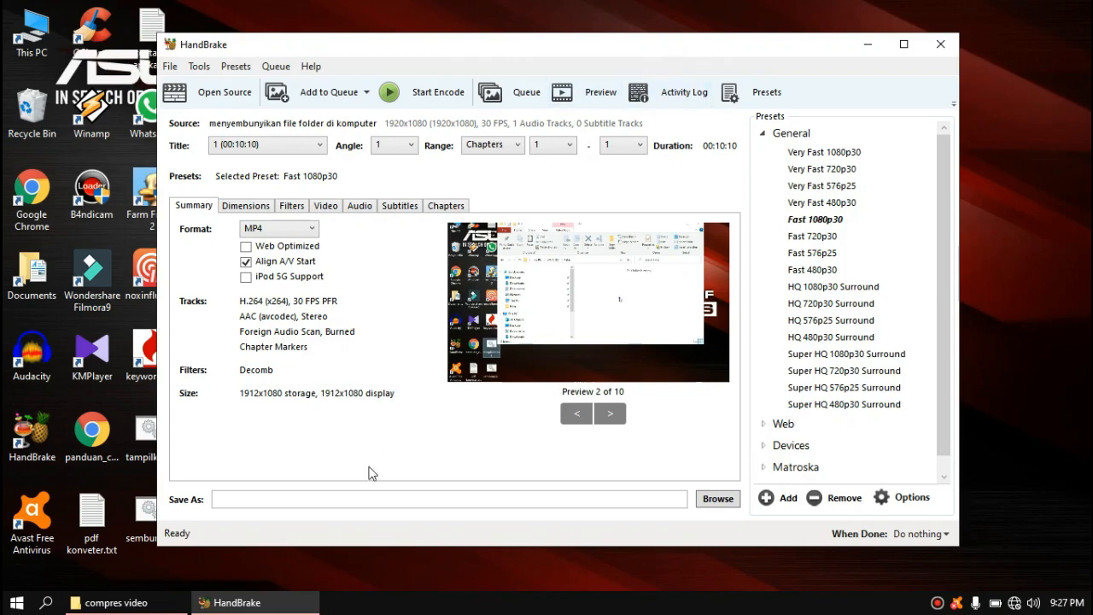
Return to the compres video folder and check the file size of menyembunyikan file folder di komputer.mp4 in its properties.
{"action": "left_click", "coordinate": [162, 603]}
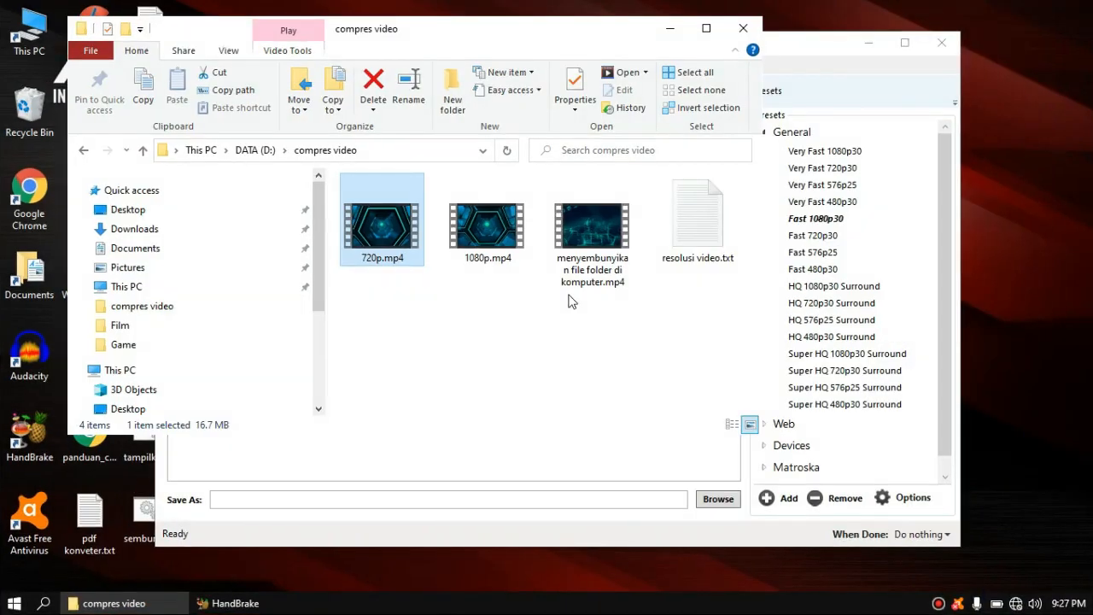
{"action": "left_click", "coordinate": [600, 227]}
{"action": "right_click", "coordinate": [600, 227]}
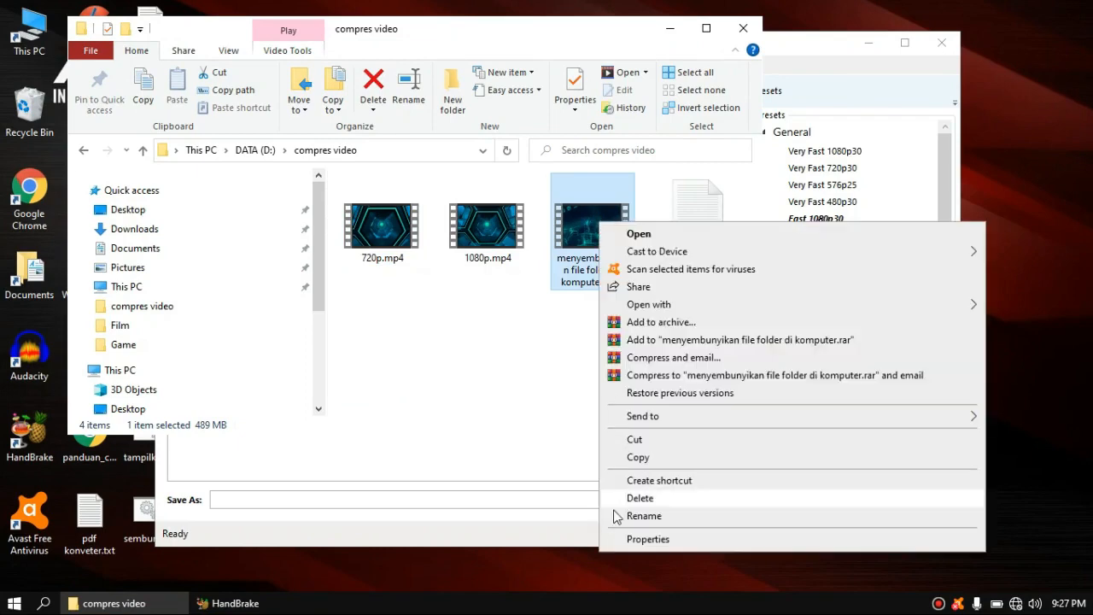
{"action": "left_click", "coordinate": [630, 541]}
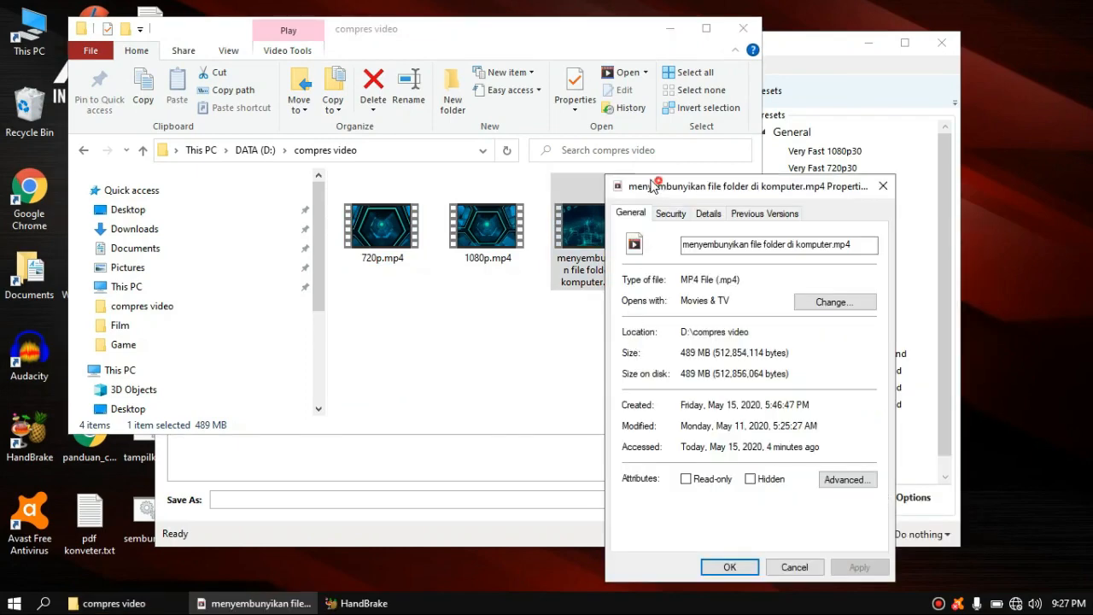
{"action": "left_click_drag", "start_coordinate": [657, 181], "coordinate": [443, 131]}
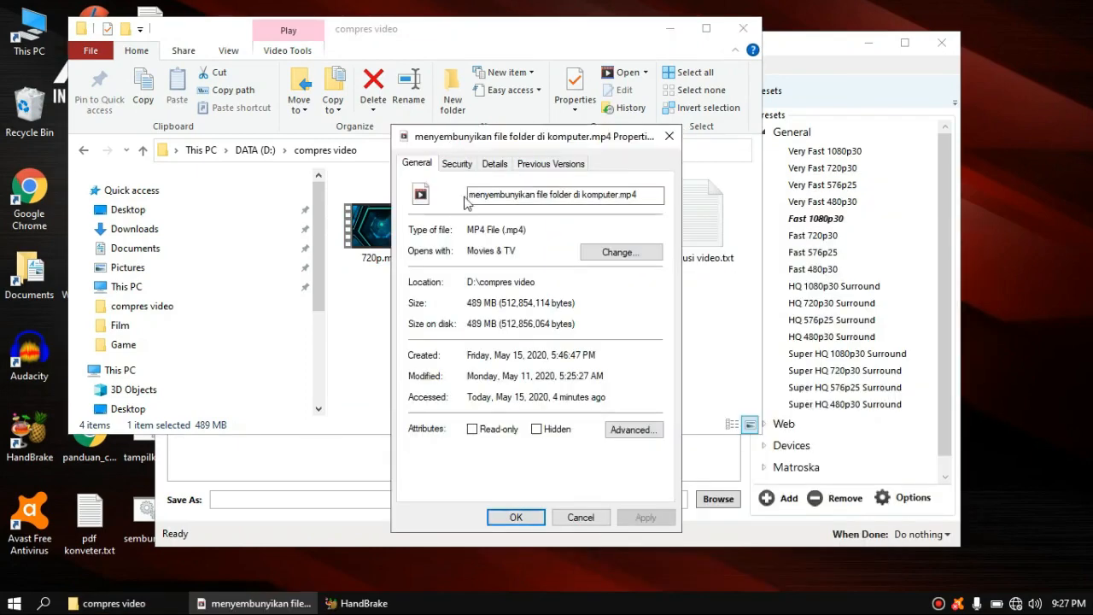
{"action": "left_click", "coordinate": [574, 309]}
{"action": "left_click_drag", "start_coordinate": [574, 309], "coordinate": [465, 306]}
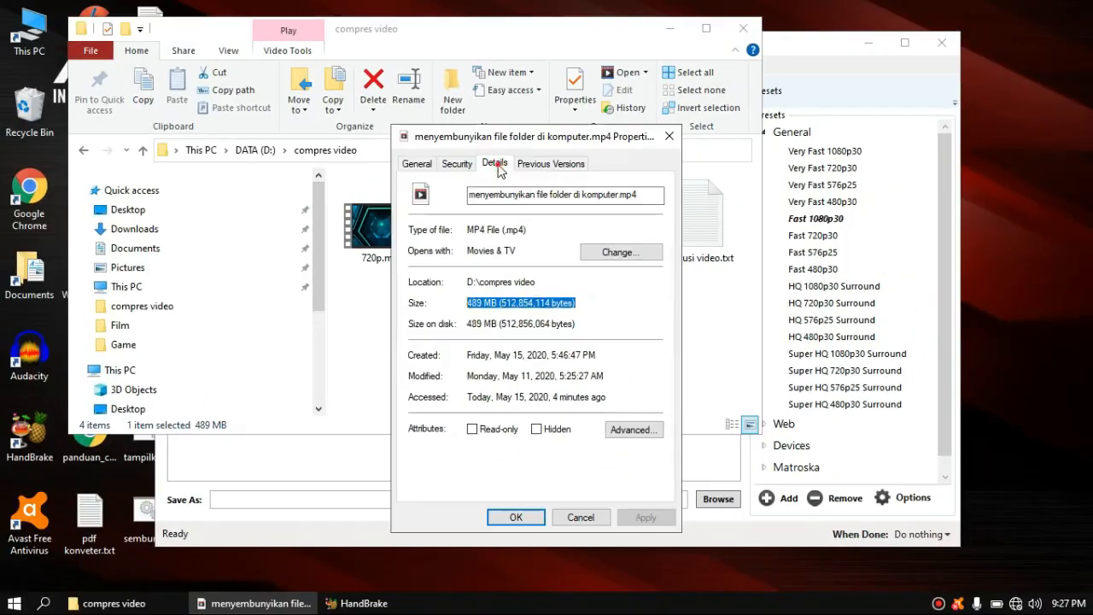
Review the original video's frame height, frame rate and audio sample rate in its detailed properties, and close them.
{"action": "left_click", "coordinate": [396, 65]}
{"action": "left_click", "coordinate": [527, 346]}
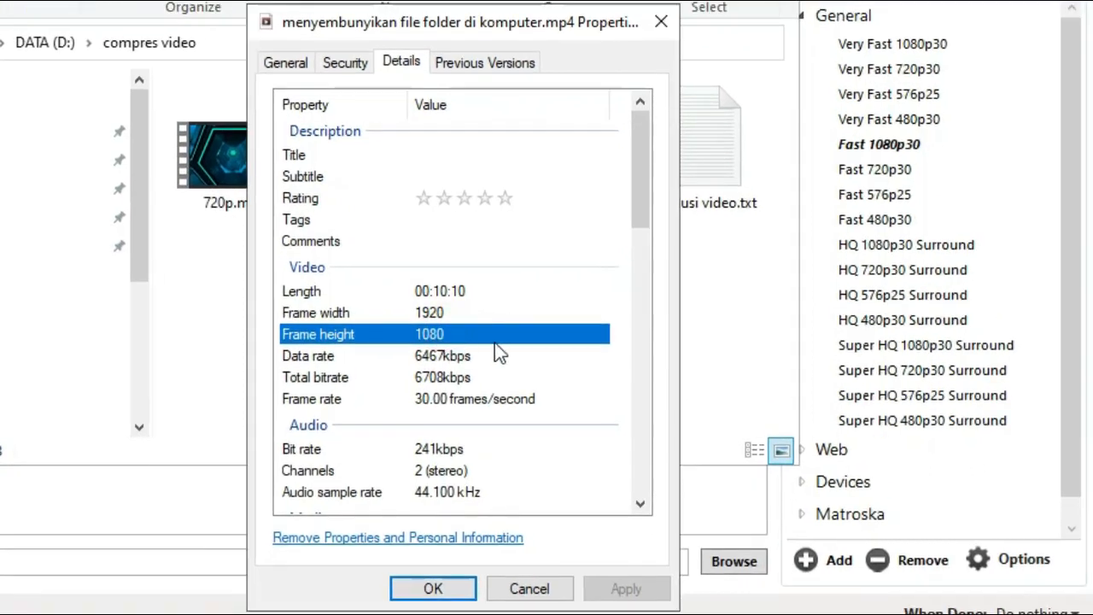
{"action": "left_click", "coordinate": [461, 401]}
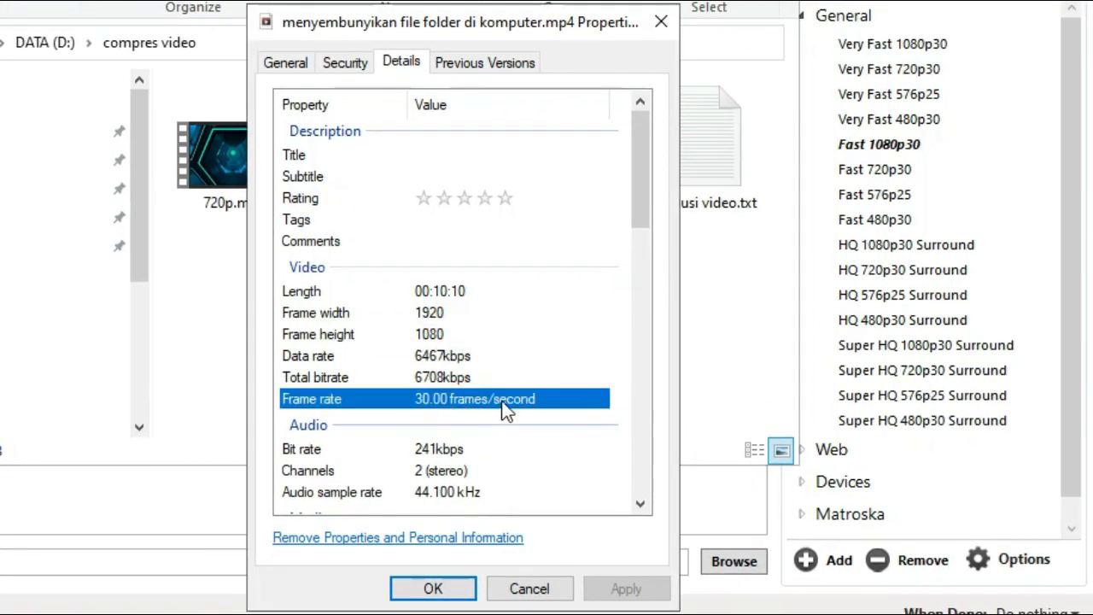
{"action": "left_click", "coordinate": [453, 493]}
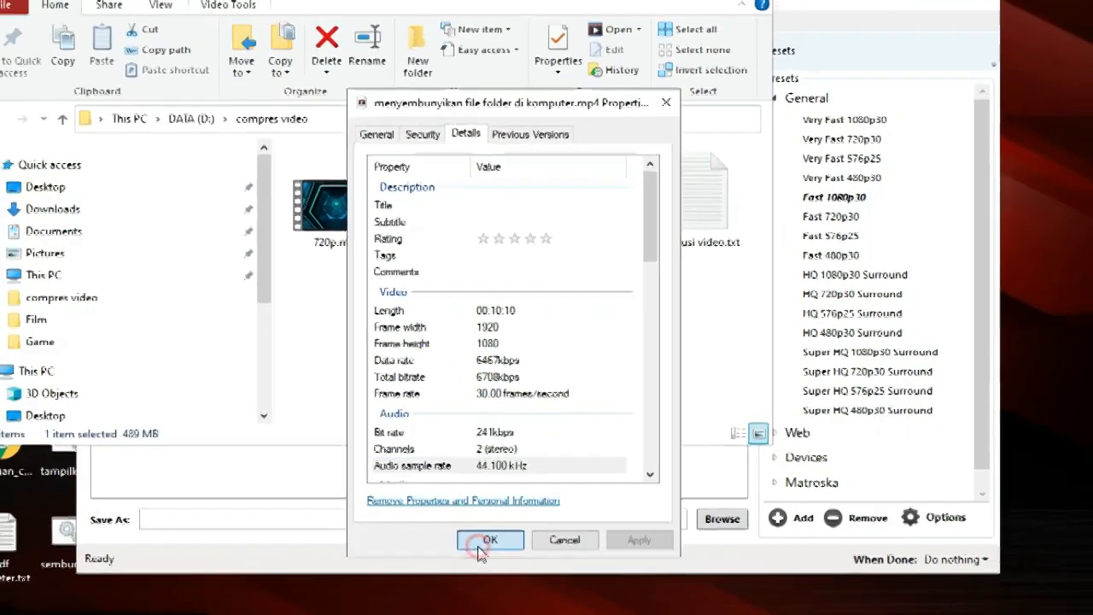
{"action": "left_click", "coordinate": [431, 587]}
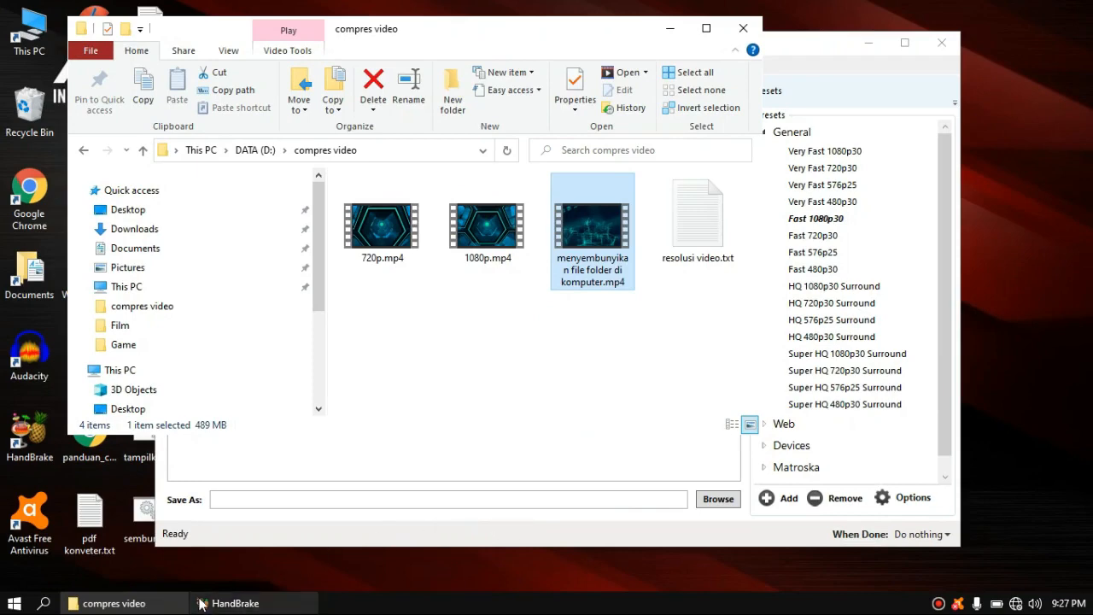
Open resolusi video.txt from the compres video folder and highlight the whole list of resolutions from 360p to 4k.
{"action": "left_click", "coordinate": [156, 604]}
{"action": "left_click", "coordinate": [156, 604]}
{"action": "double_click", "coordinate": [696, 224]}
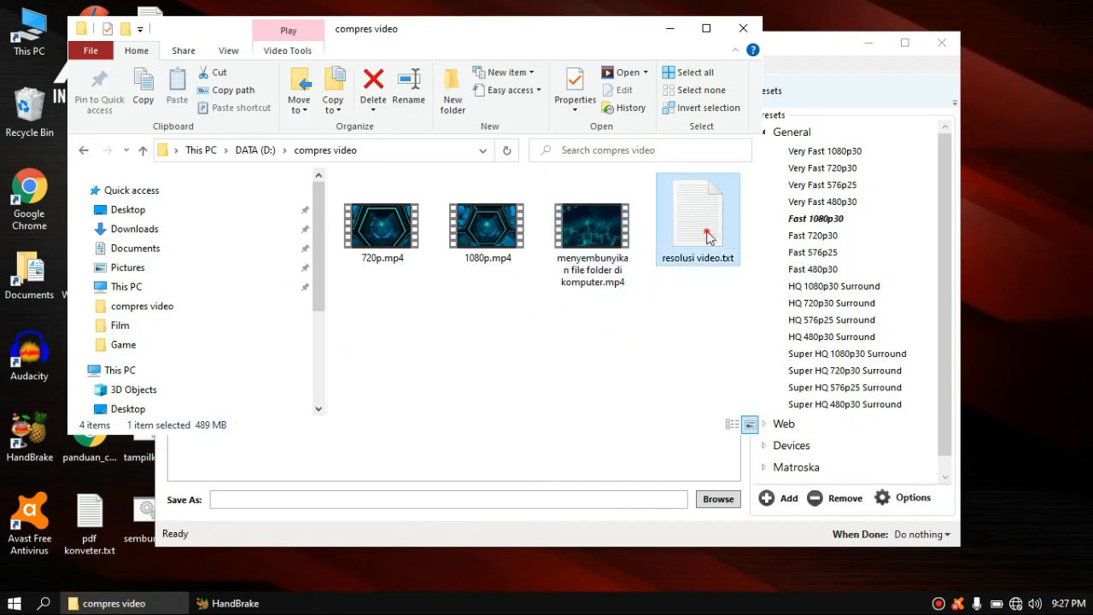
{"action": "left_click_drag", "start_coordinate": [666, 375], "coordinate": [435, 264]}
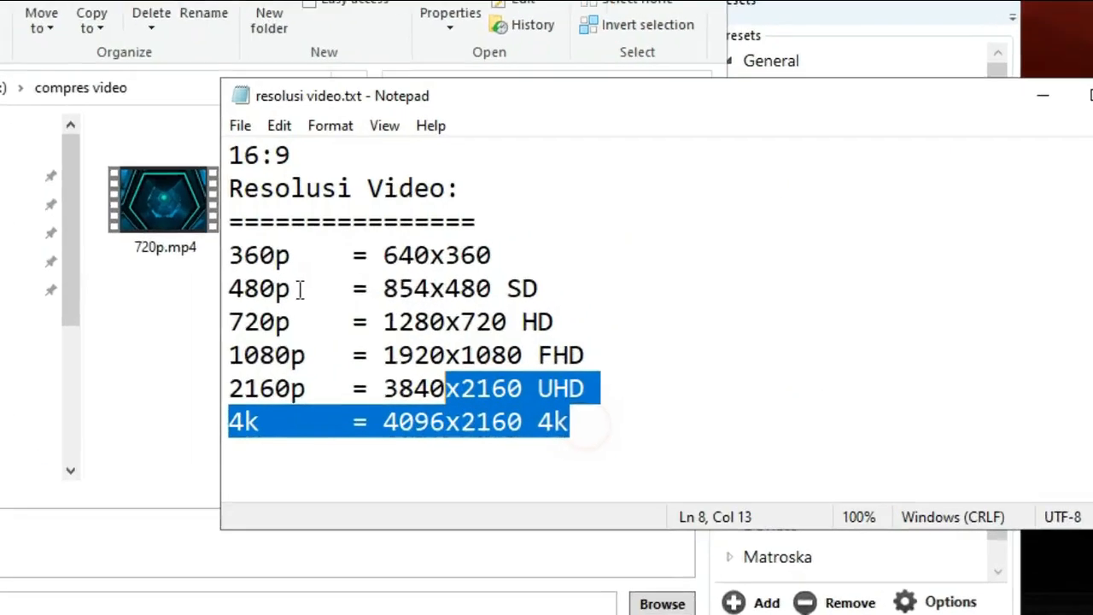
{"action": "left_click_drag", "start_coordinate": [28, 227], "coordinate": [15, 231]}
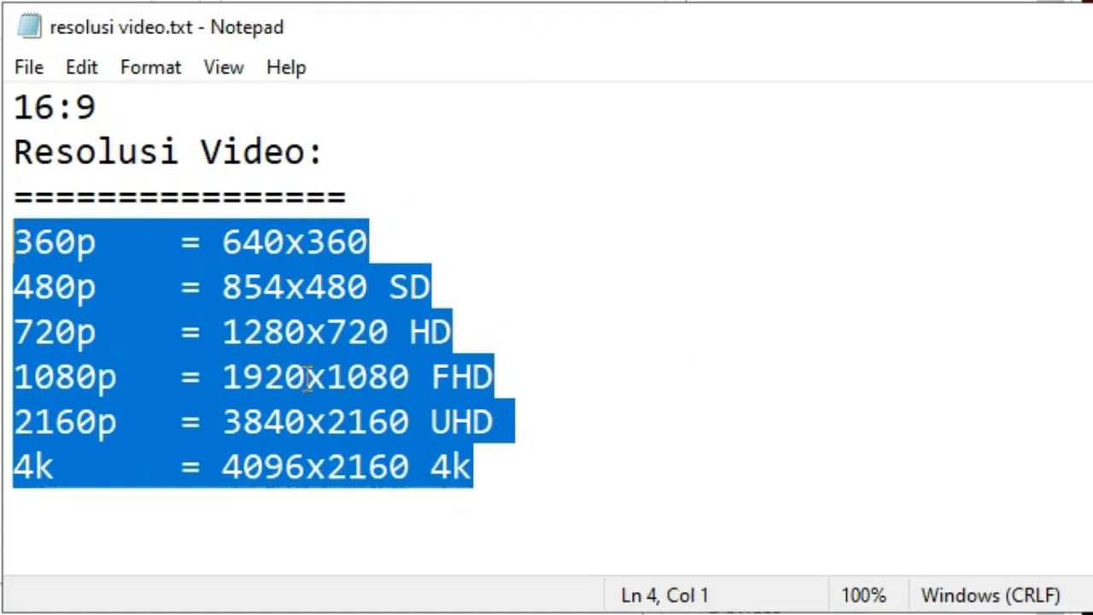
Highlight the resolution labels one by one in the notes: 360p, 480p, 720p, 1080p, 2160p and 4k.
{"action": "double_click", "coordinate": [37, 242]}
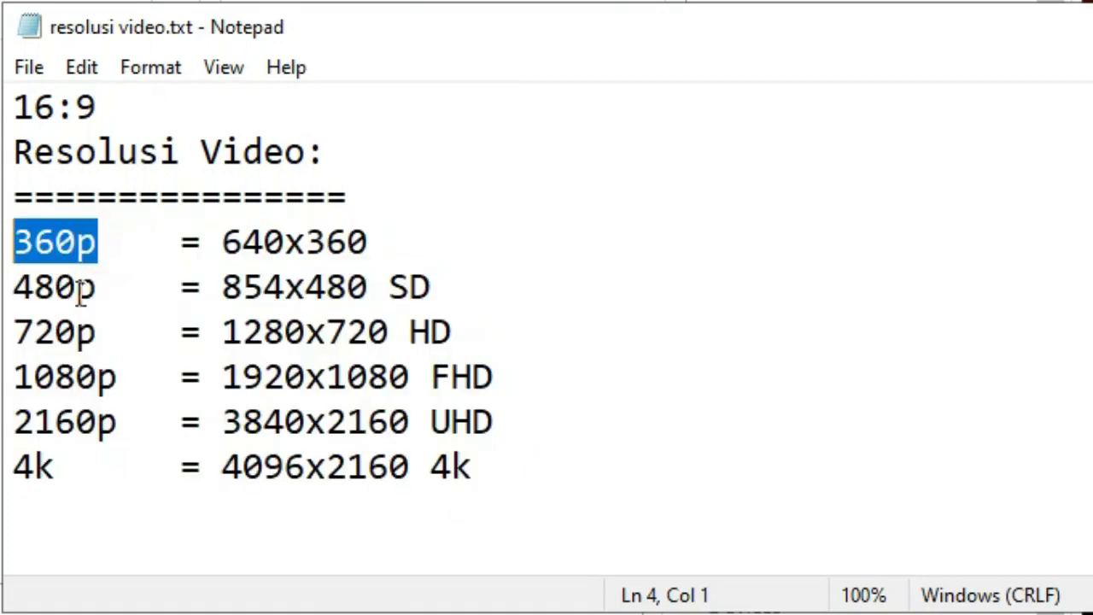
{"action": "left_click_drag", "start_coordinate": [110, 297], "coordinate": [14, 288]}
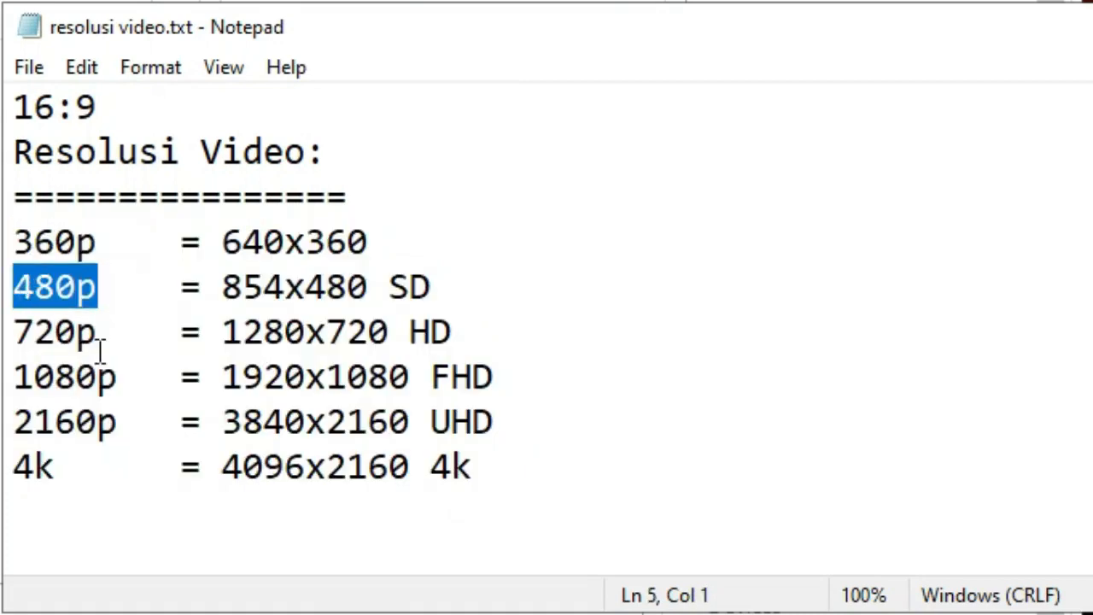
{"action": "left_click_drag", "start_coordinate": [98, 341], "coordinate": [14, 340]}
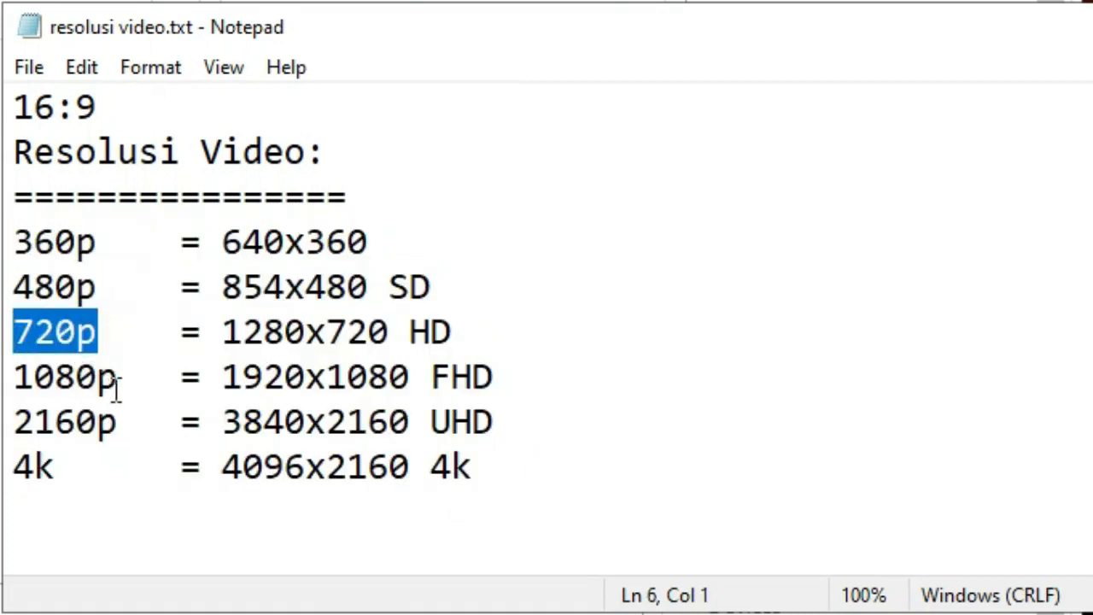
{"action": "left_click_drag", "start_coordinate": [118, 380], "coordinate": [15, 380]}
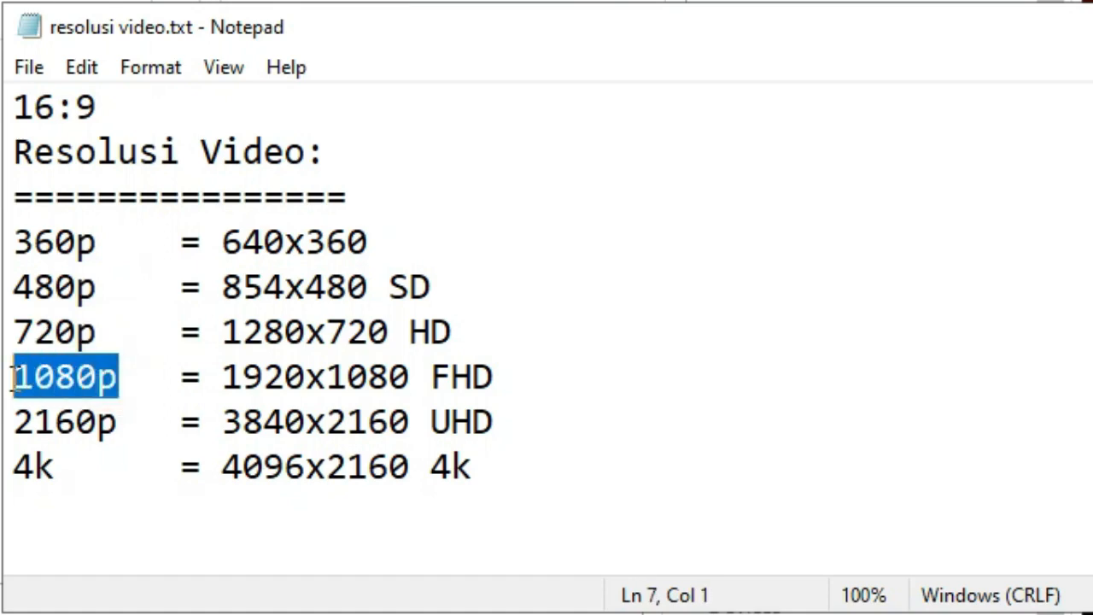
{"action": "left_click", "coordinate": [117, 424]}
{"action": "left_click_drag", "start_coordinate": [116, 424], "coordinate": [14, 424]}
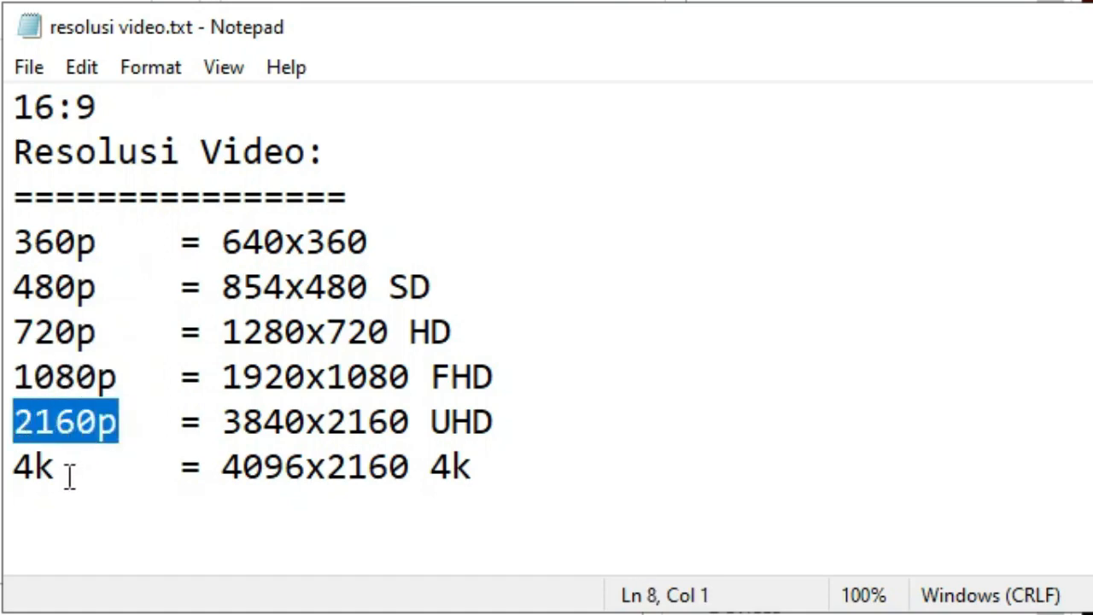
{"action": "left_click_drag", "start_coordinate": [66, 472], "coordinate": [14, 474]}
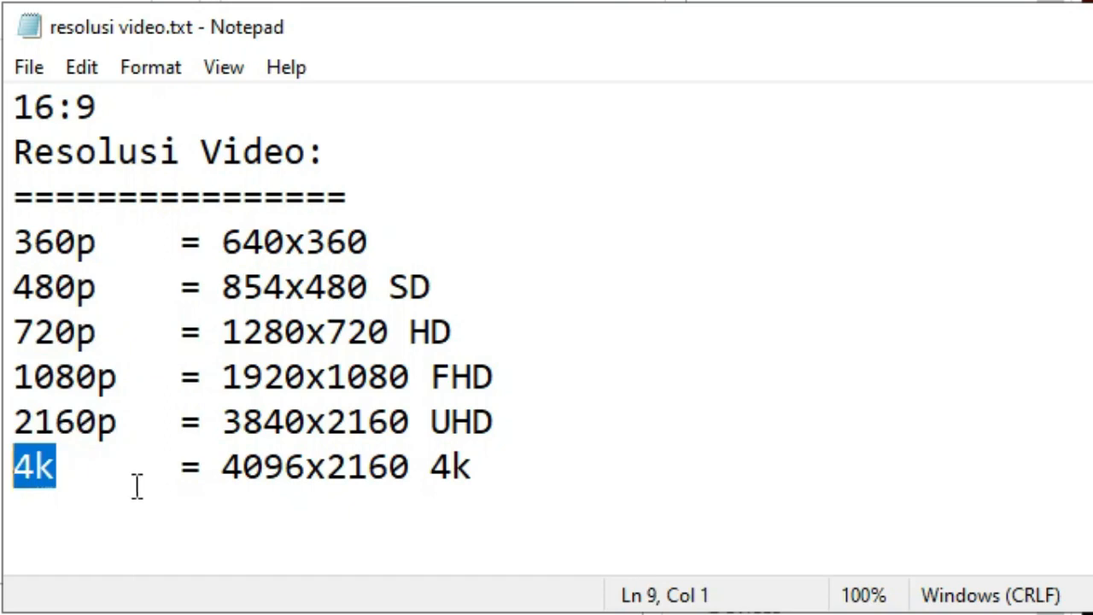
Highlight the 1080p = 1920x1080 FHD line in the notes as the source video's resolution.
{"action": "left_click", "coordinate": [119, 375]}
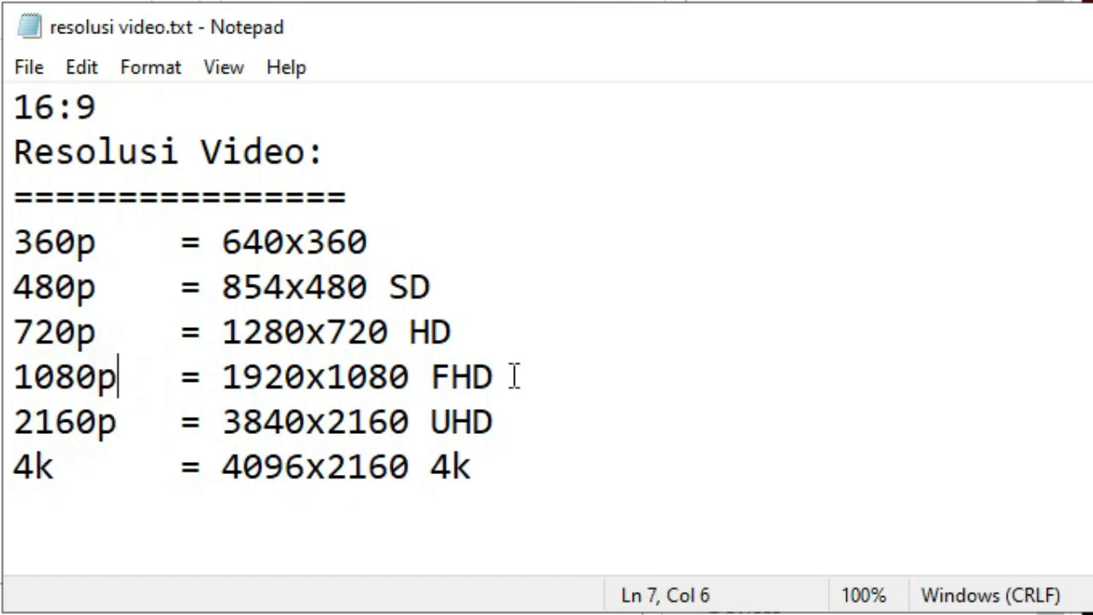
{"action": "left_click_drag", "start_coordinate": [515, 374], "coordinate": [8, 377]}
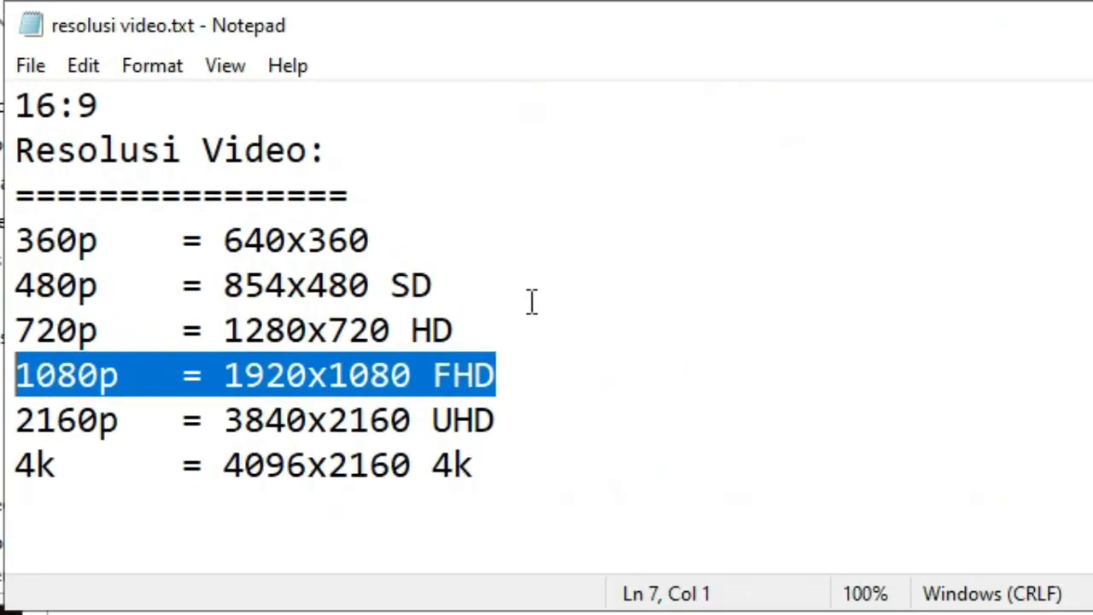
{"action": "left_click", "coordinate": [513, 375]}
{"action": "left_click_drag", "start_coordinate": [514, 375], "coordinate": [21, 373]}
{"action": "left_click_drag", "start_coordinate": [513, 378], "coordinate": [17, 376]}
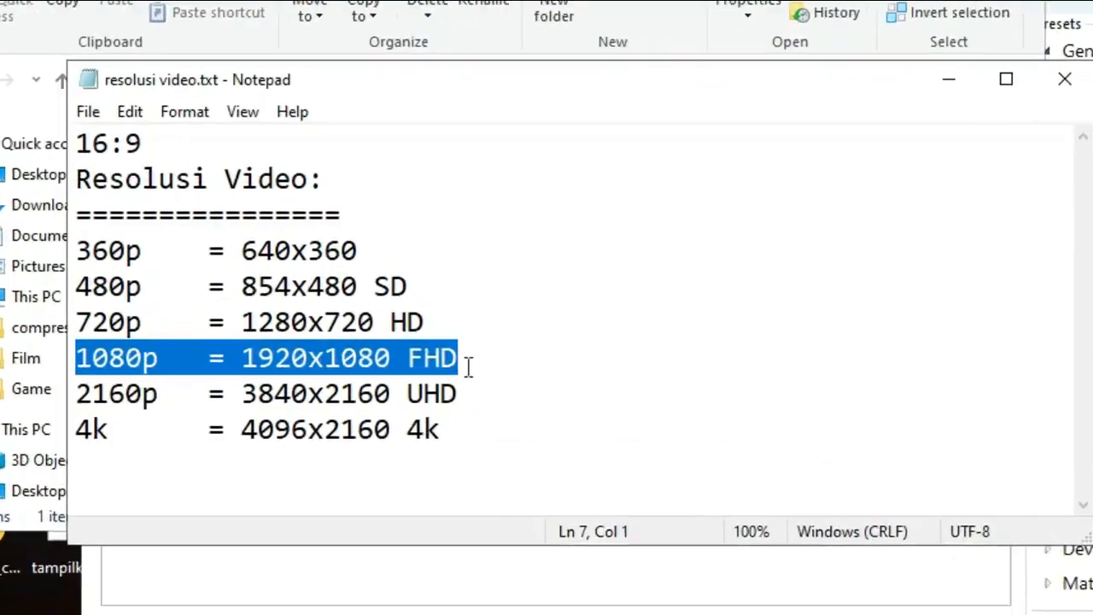
{"action": "left_click_drag", "start_coordinate": [394, 325], "coordinate": [198, 328]}
{"action": "left_click_drag", "start_coordinate": [102, 376], "coordinate": [12, 374]}
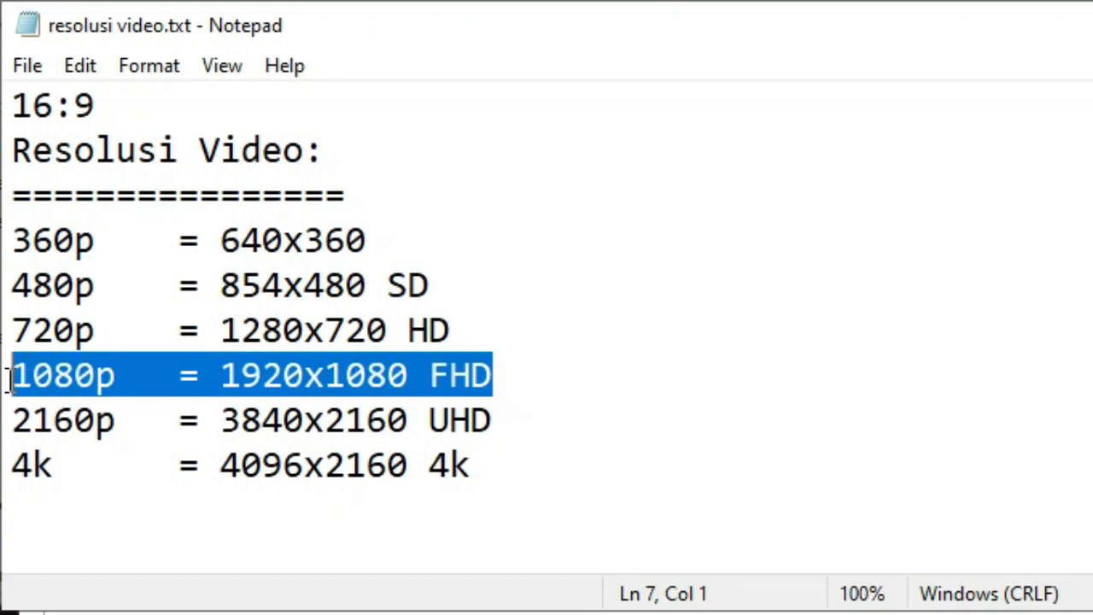
Highlight the lower-resolution lines in the notes in turn: 720p, 480p and 360p.
{"action": "left_click_drag", "start_coordinate": [471, 335], "coordinate": [18, 349]}
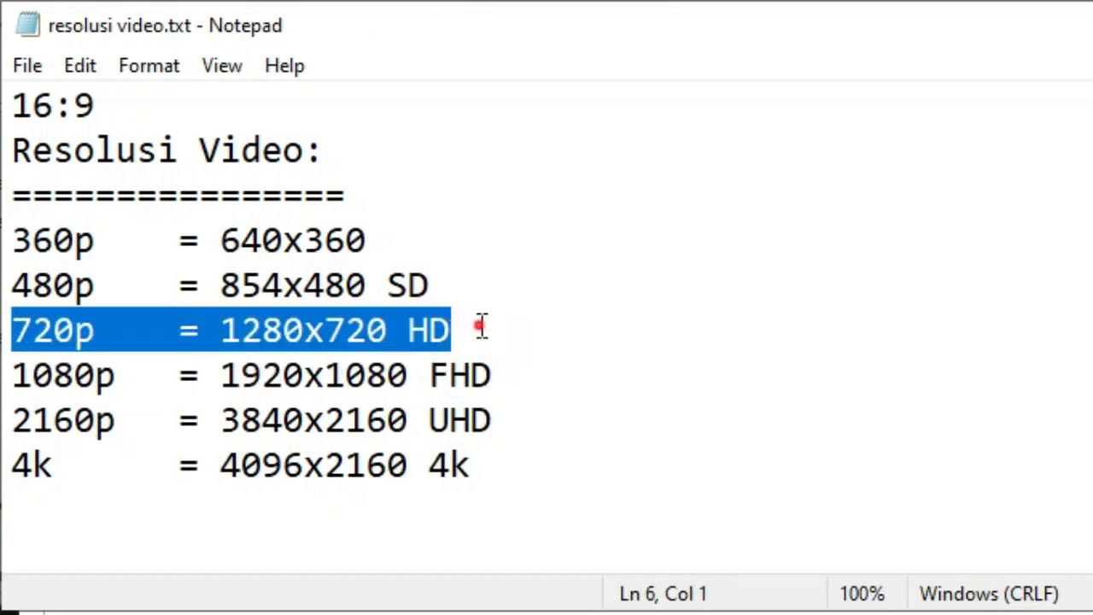
{"action": "left_click_drag", "start_coordinate": [461, 285], "coordinate": [6, 294]}
{"action": "left_click_drag", "start_coordinate": [415, 236], "coordinate": [11, 241]}
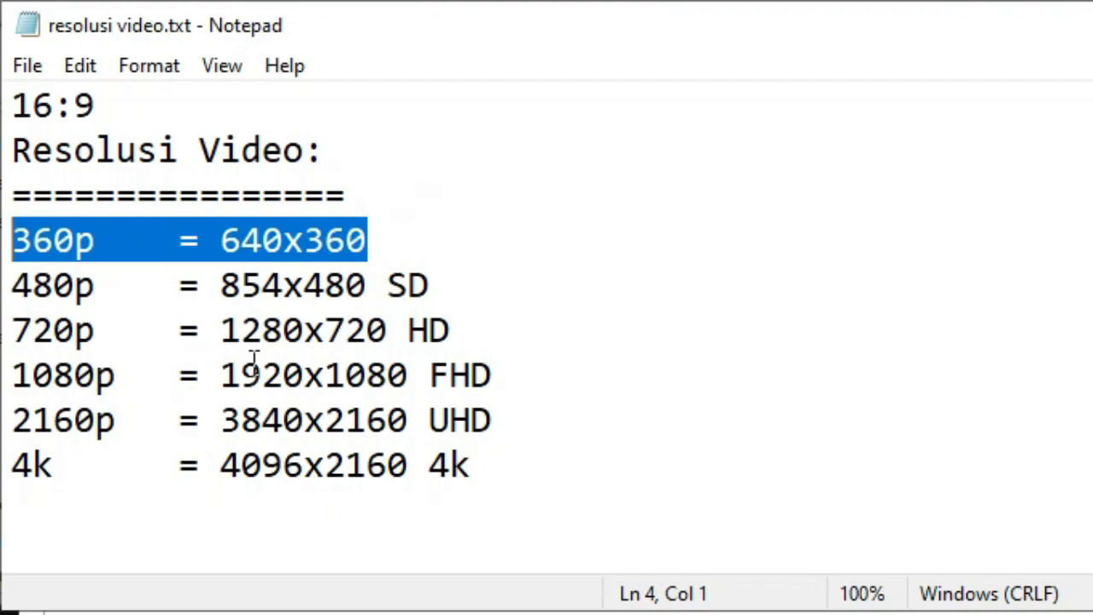
Highlight the 720p = 1280x720 HD line, and look at the HandBrake window before returning to the Notepad notes.
{"action": "left_click_drag", "start_coordinate": [481, 337], "coordinate": [10, 339]}
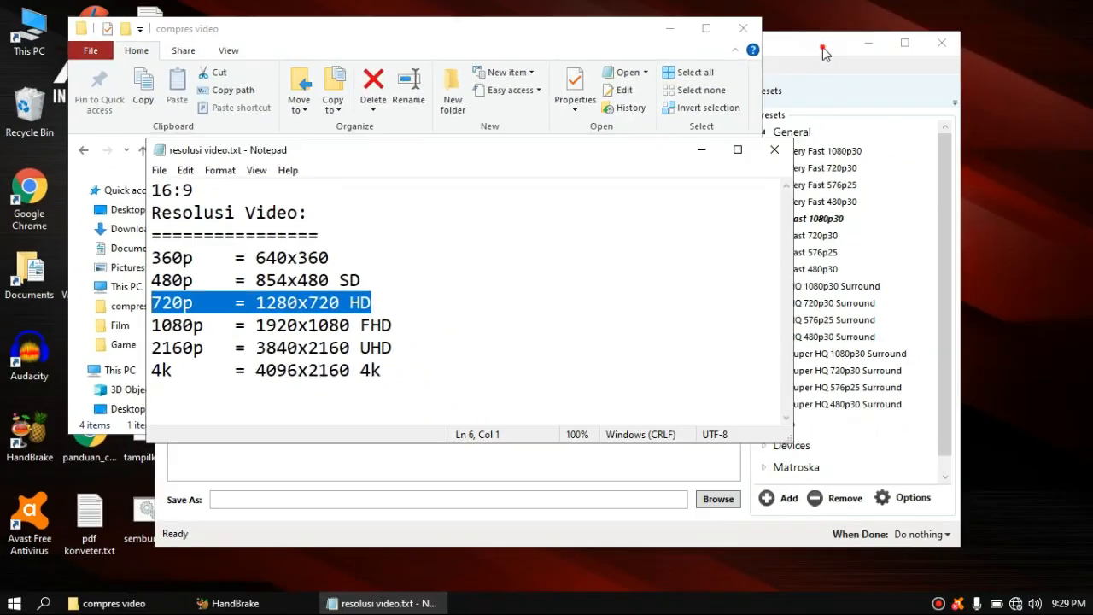
{"action": "left_click", "coordinate": [824, 53]}
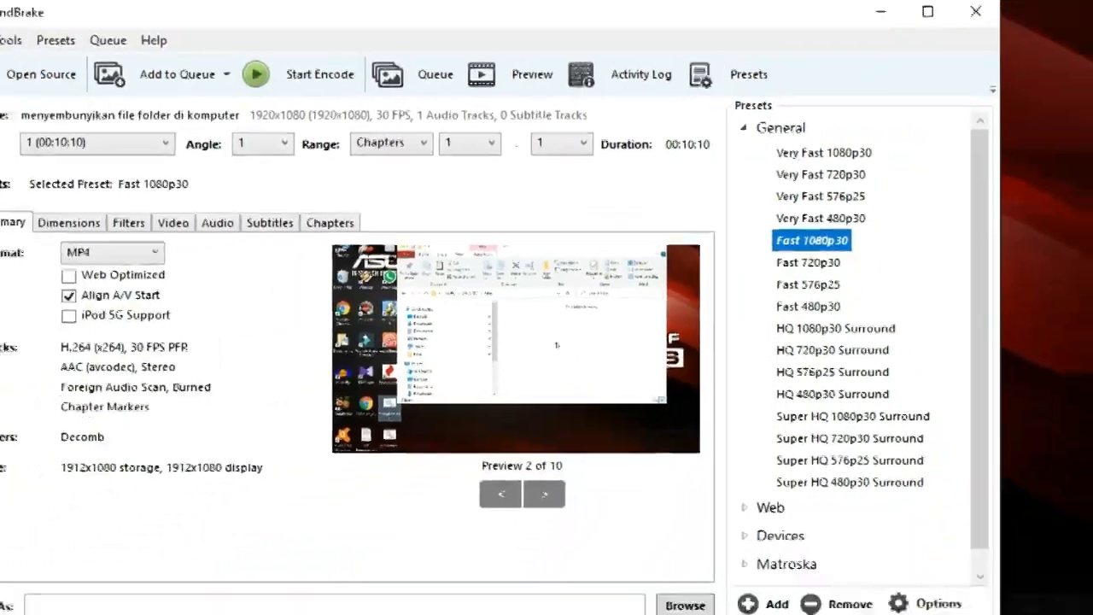
{"action": "left_click", "coordinate": [392, 605]}
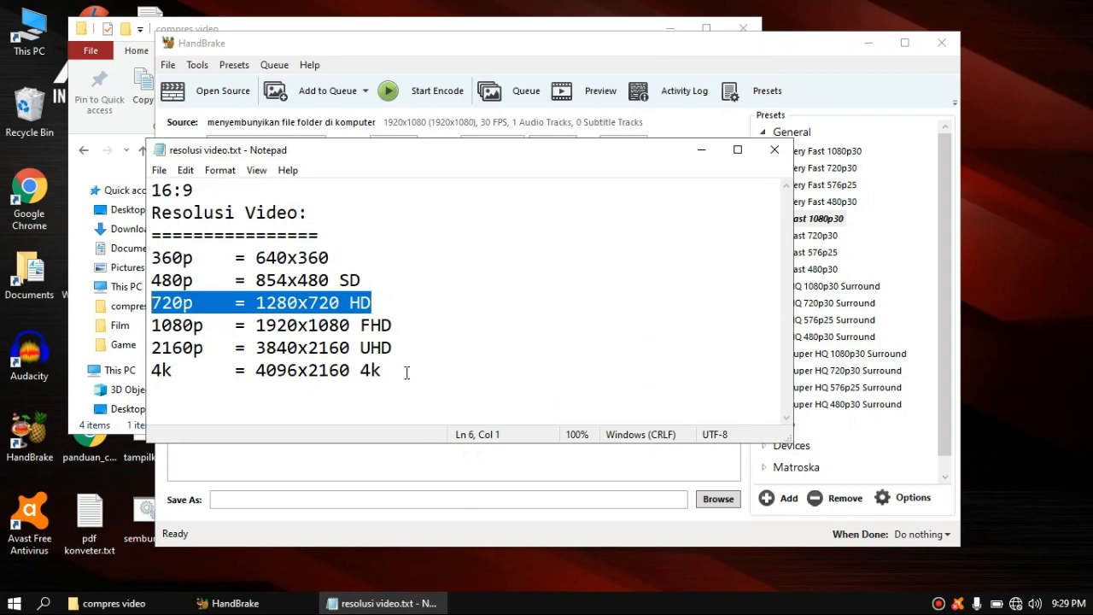
Close the video resolution notes and restart HandBrake so its source selection appears.
{"action": "left_click", "coordinate": [775, 150]}
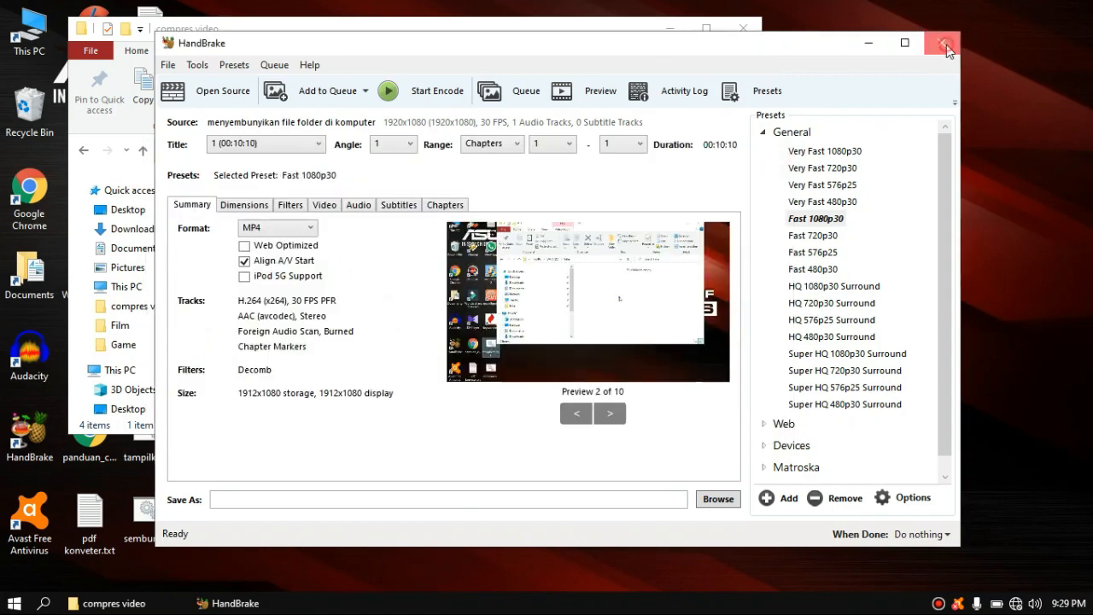
{"action": "left_click", "coordinate": [942, 43]}
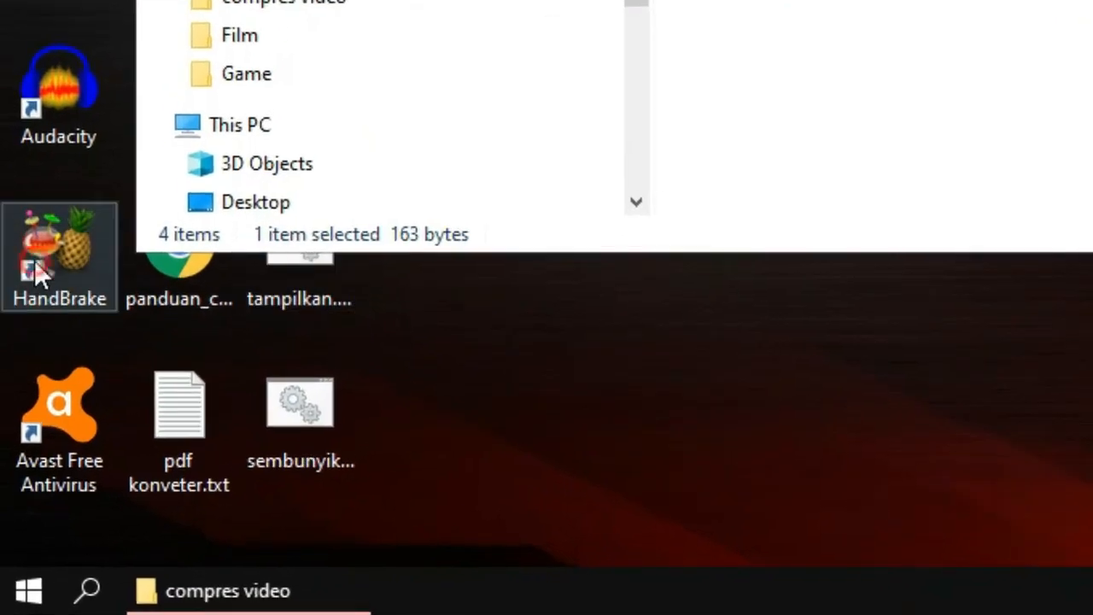
{"action": "double_click", "coordinate": [27, 408]}
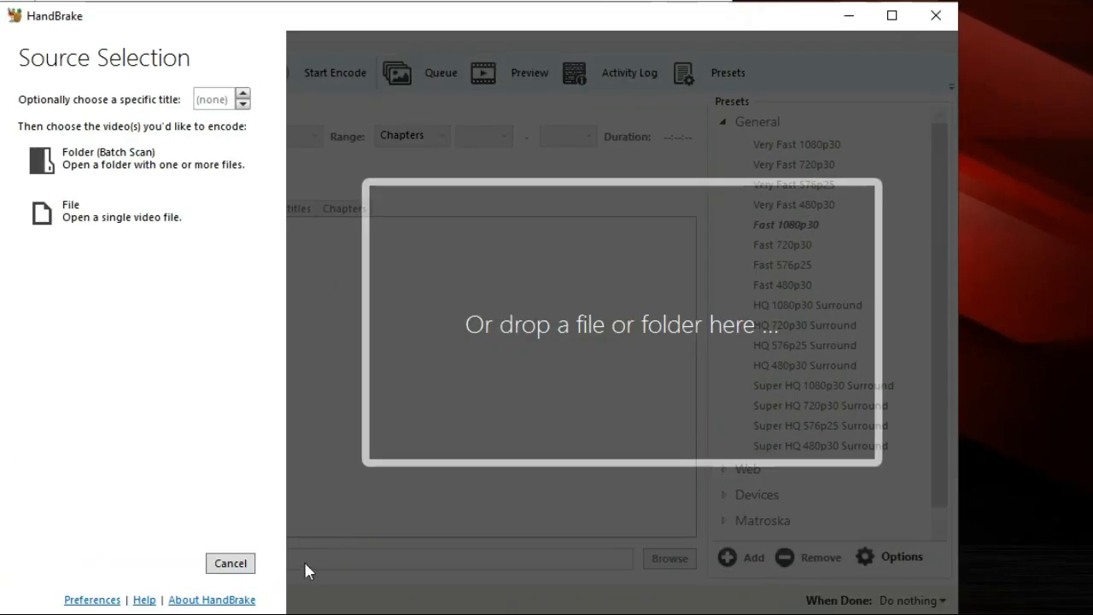
{"action": "left_click", "coordinate": [227, 600]}
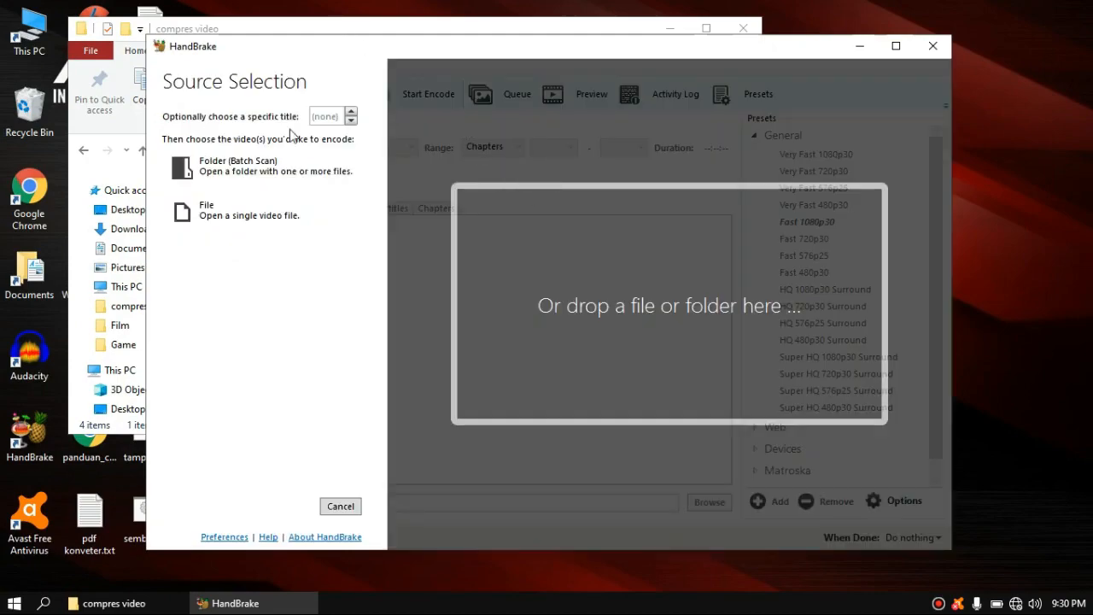
{"action": "left_click", "coordinate": [228, 213]}
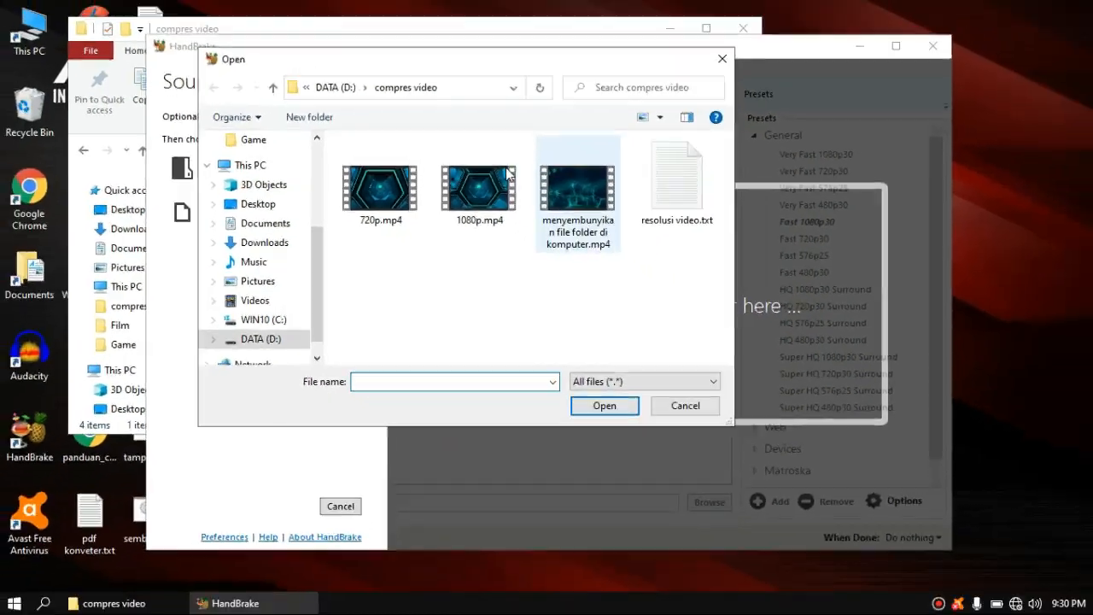
{"action": "left_click", "coordinate": [769, 156]}
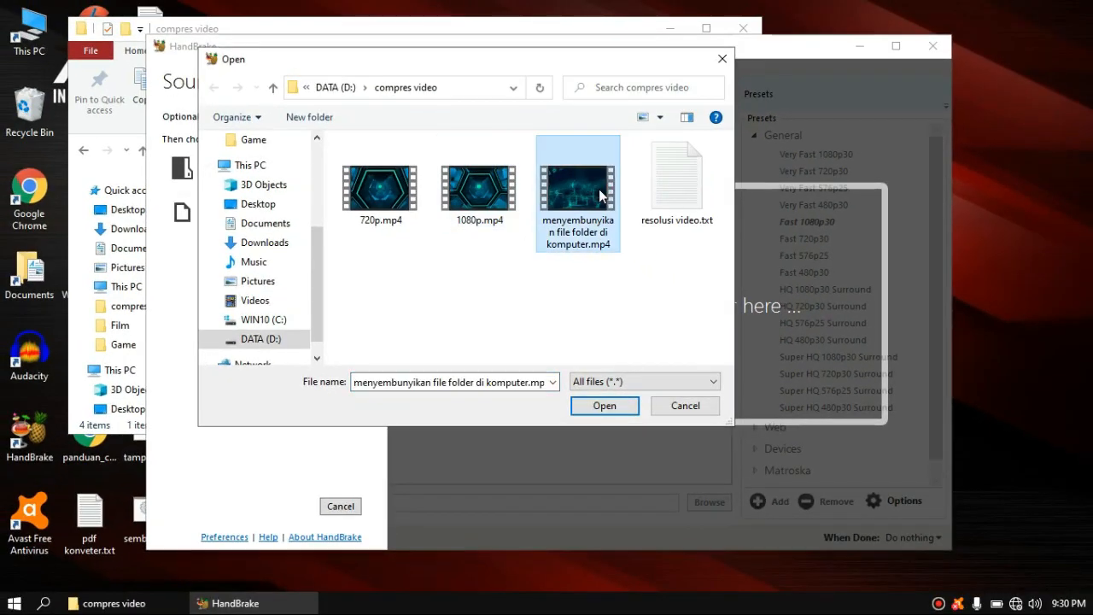
{"action": "left_click", "coordinate": [692, 412]}
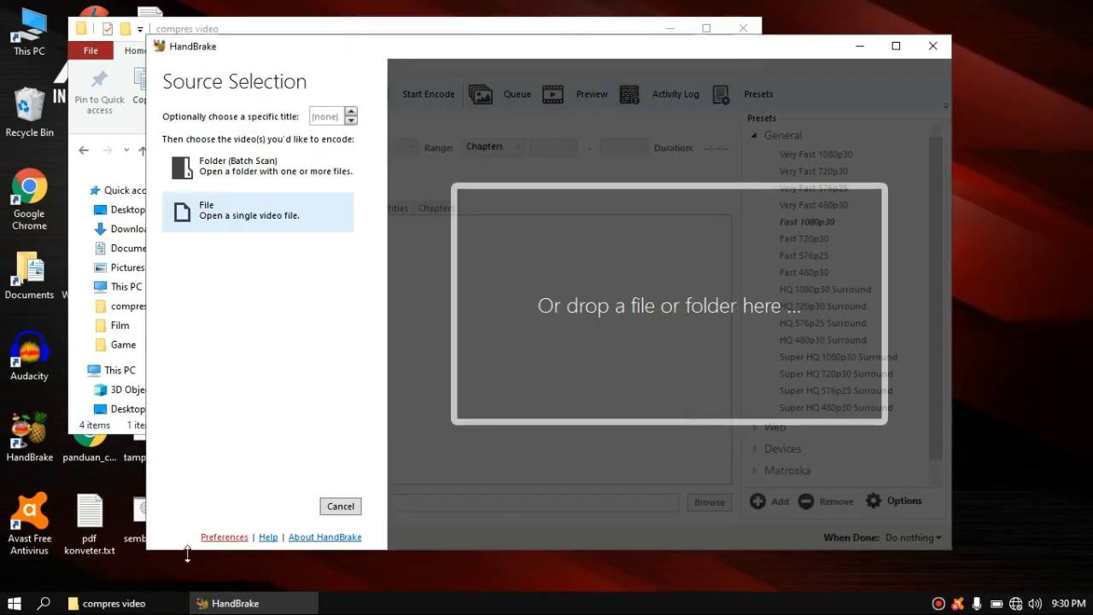
Load menyembunyikan file folder di komputer.mp4 from the compres video folder into HandBrake, and maximize the HandBrake window.
{"action": "left_click", "coordinate": [111, 603]}
{"action": "left_click", "coordinate": [617, 270]}
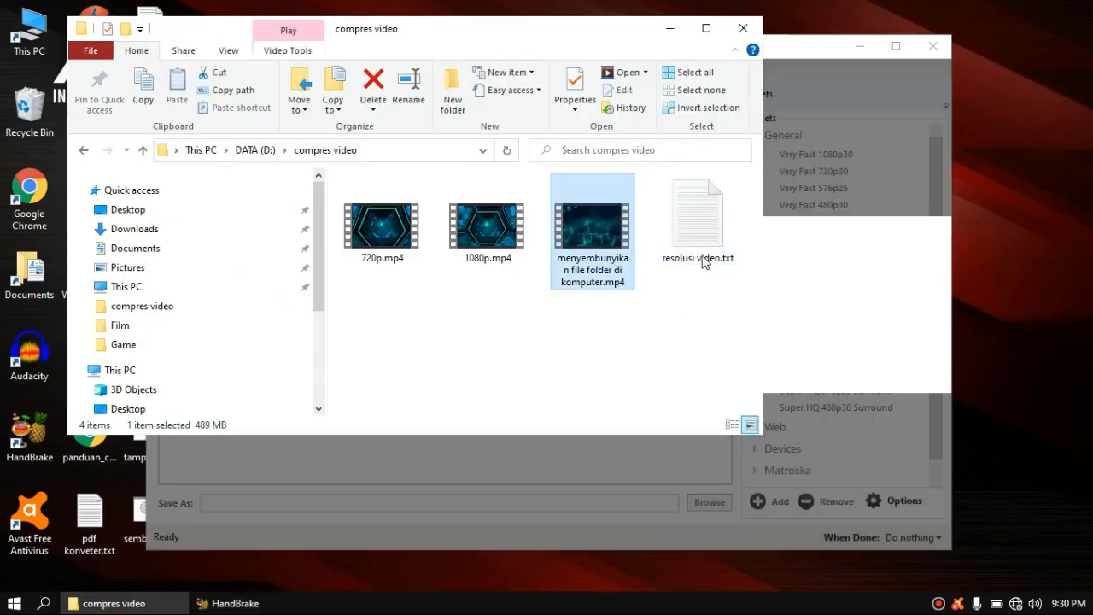
{"action": "left_click", "coordinate": [670, 28]}
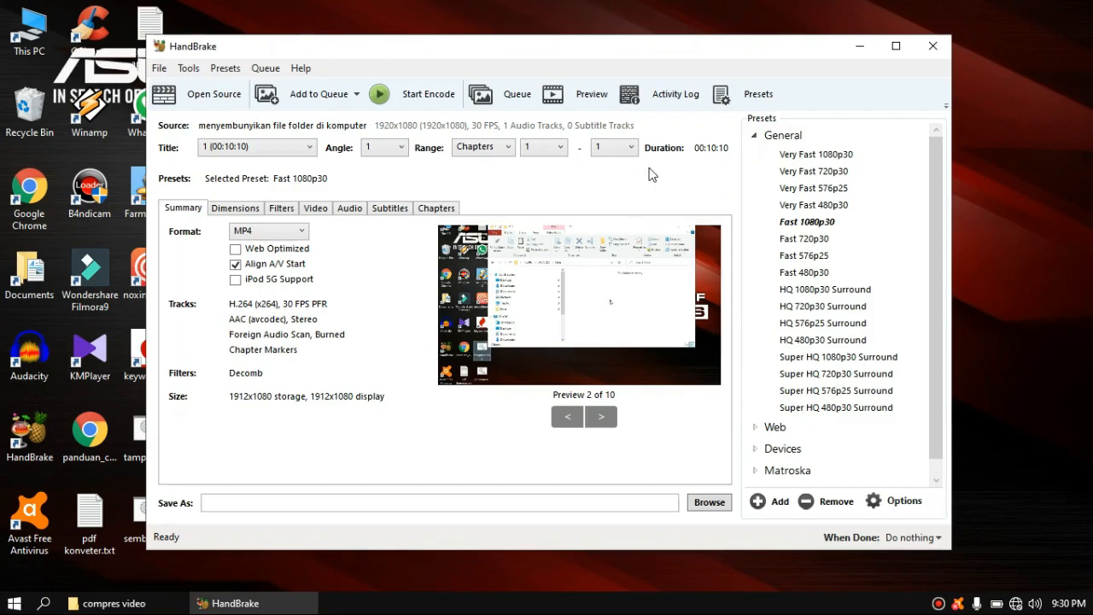
{"action": "double_click", "coordinate": [664, 49]}
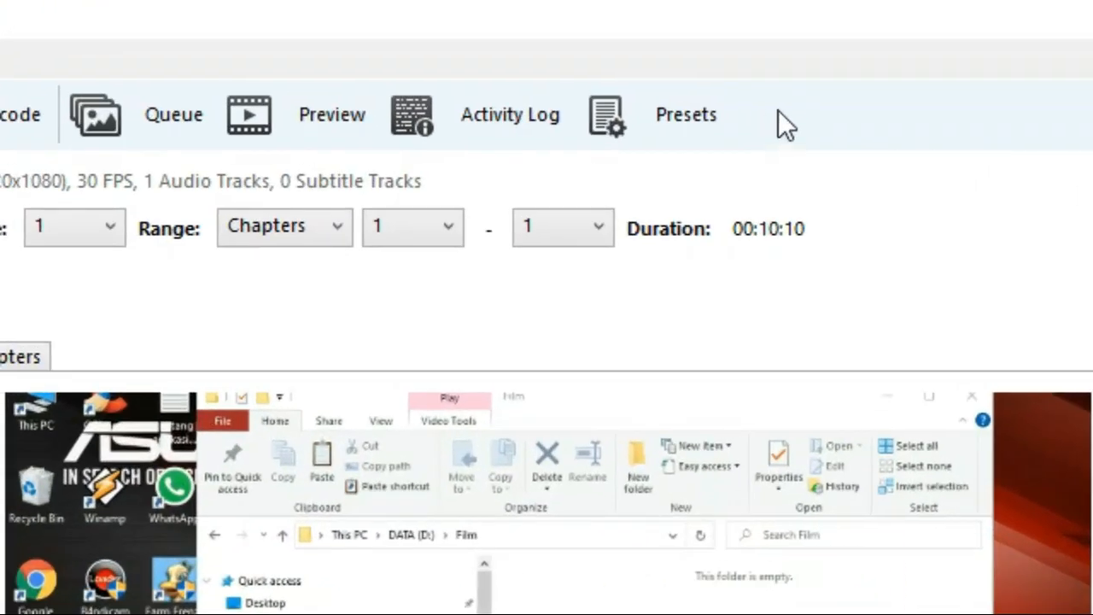
{"action": "left_click", "coordinate": [609, 49]}
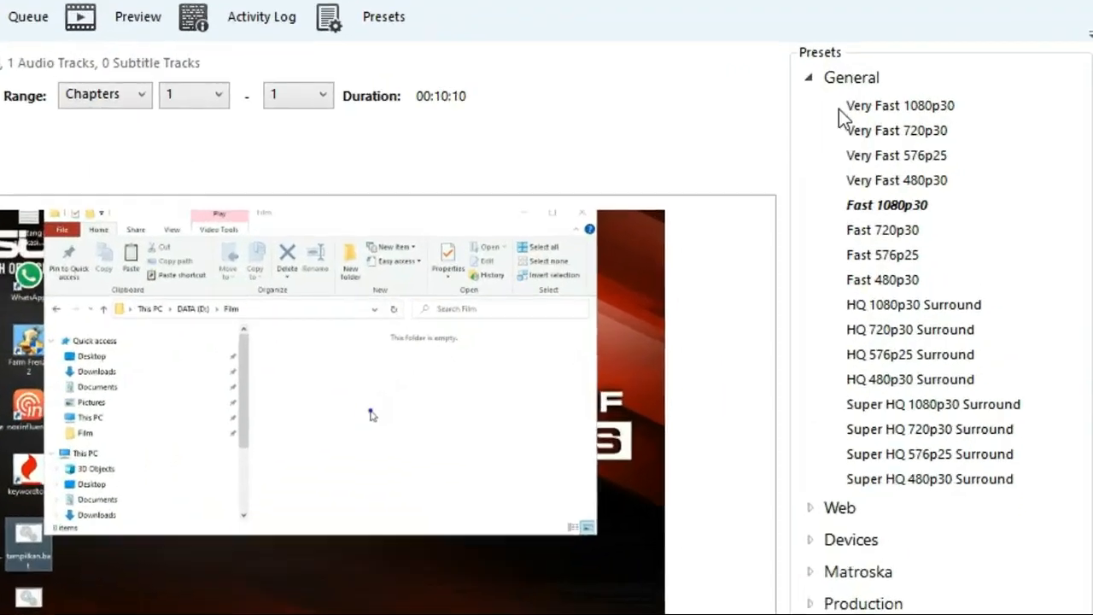
Examine the preset categories, collapsing and reopening General and expanding Web to view its presets.
{"action": "left_click", "coordinate": [900, 93]}
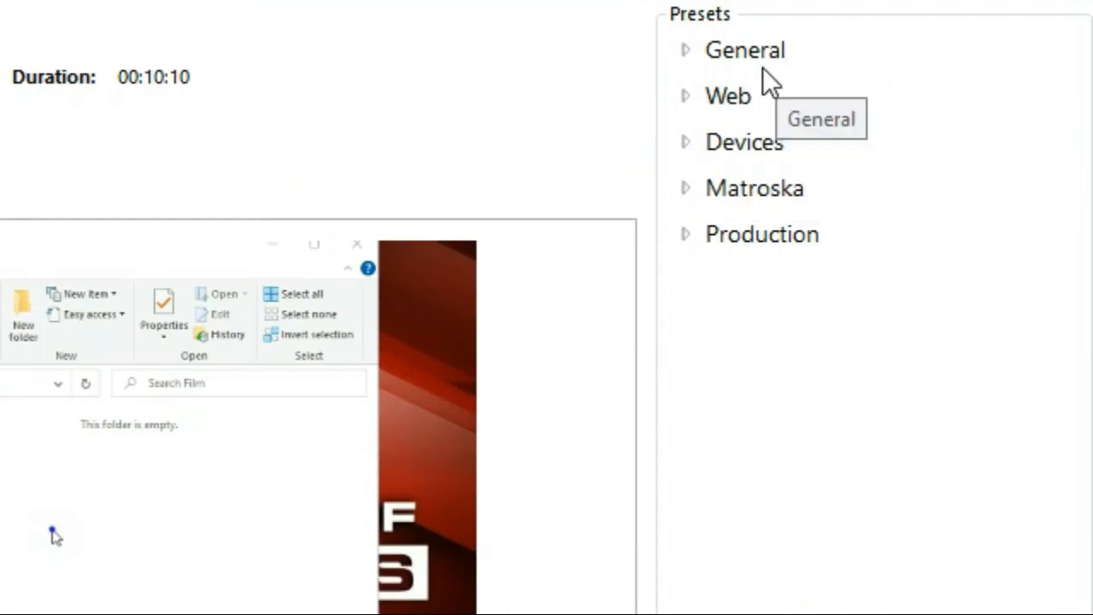
{"action": "left_click", "coordinate": [684, 51]}
{"action": "left_click", "coordinate": [691, 566]}
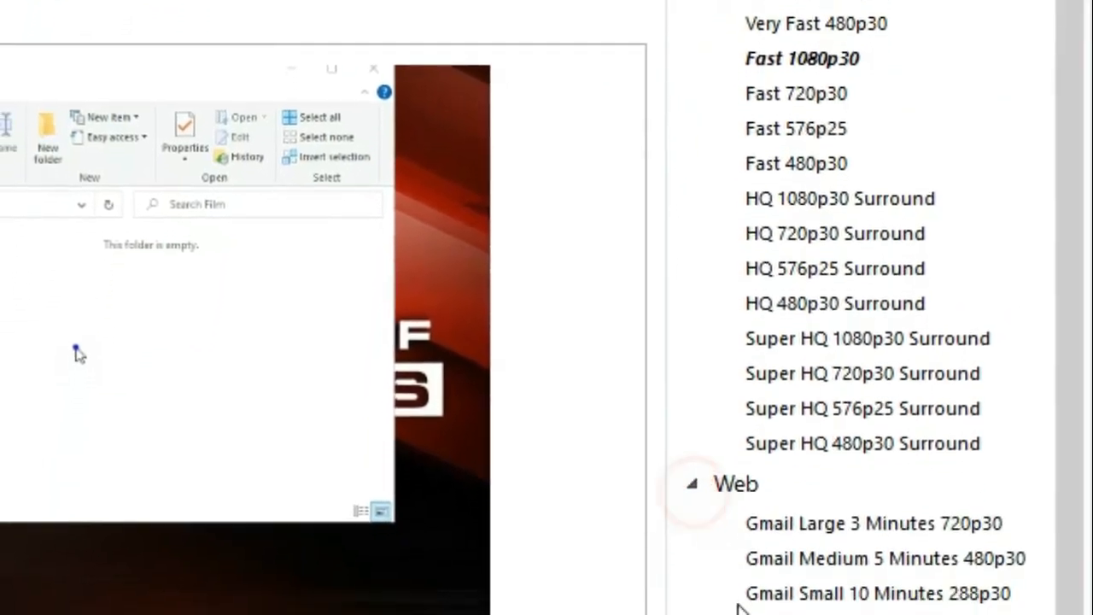
{"action": "scroll", "coordinate": [816, 333], "scroll_direction": "down", "scroll_amount": 3}
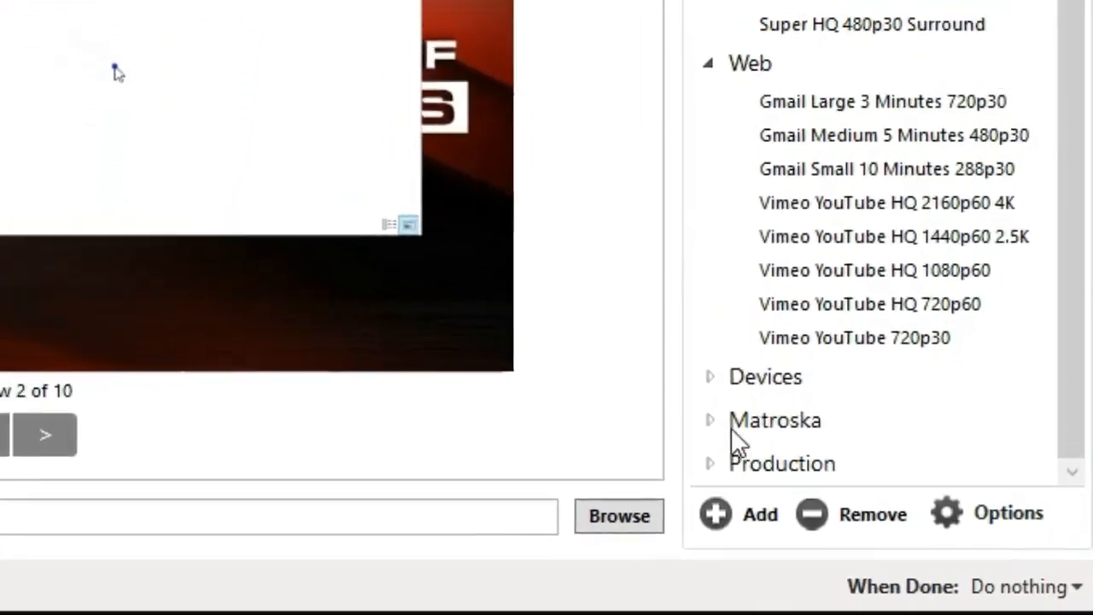
{"action": "scroll", "coordinate": [811, 213], "scroll_direction": "up", "scroll_amount": 5}
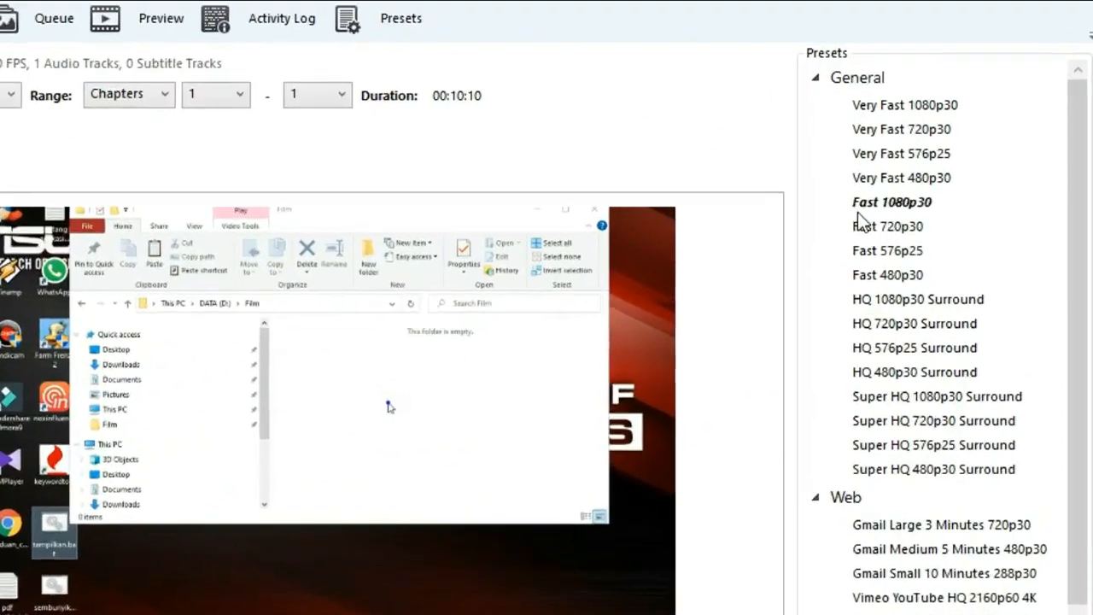
Choose the Fast 1080p30 preset, trying Fast 720p30 in between.
{"action": "left_click", "coordinate": [937, 183]}
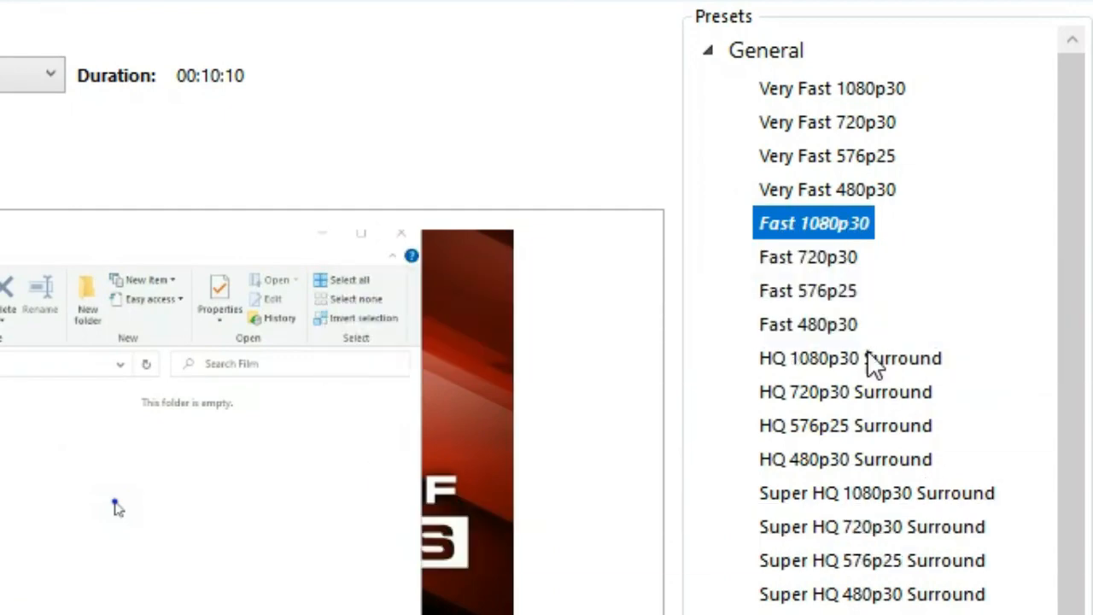
{"action": "left_click", "coordinate": [811, 256]}
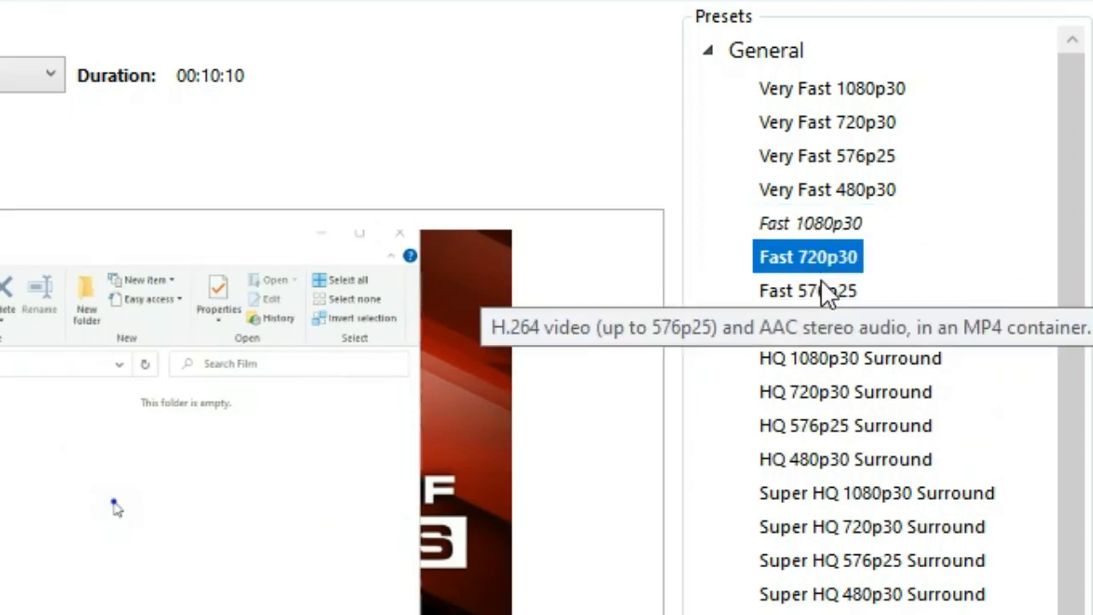
{"action": "left_click", "coordinate": [815, 223]}
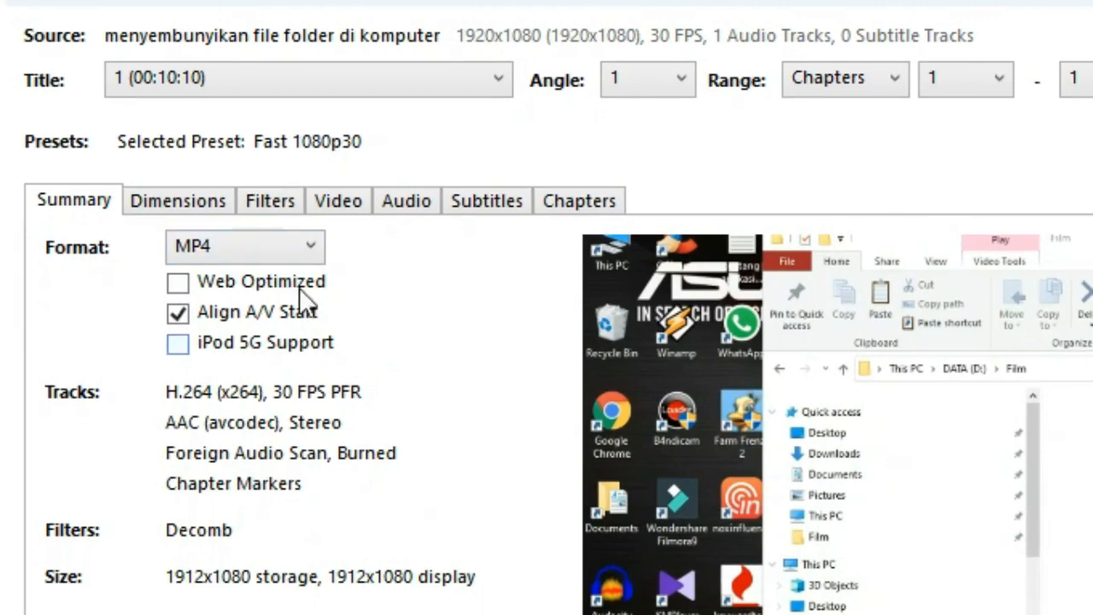
Keep MP4 as the output format and enable Web Optimized.
{"action": "left_click", "coordinate": [234, 247]}
{"action": "left_click", "coordinate": [227, 282]}
{"action": "left_click", "coordinate": [179, 283]}
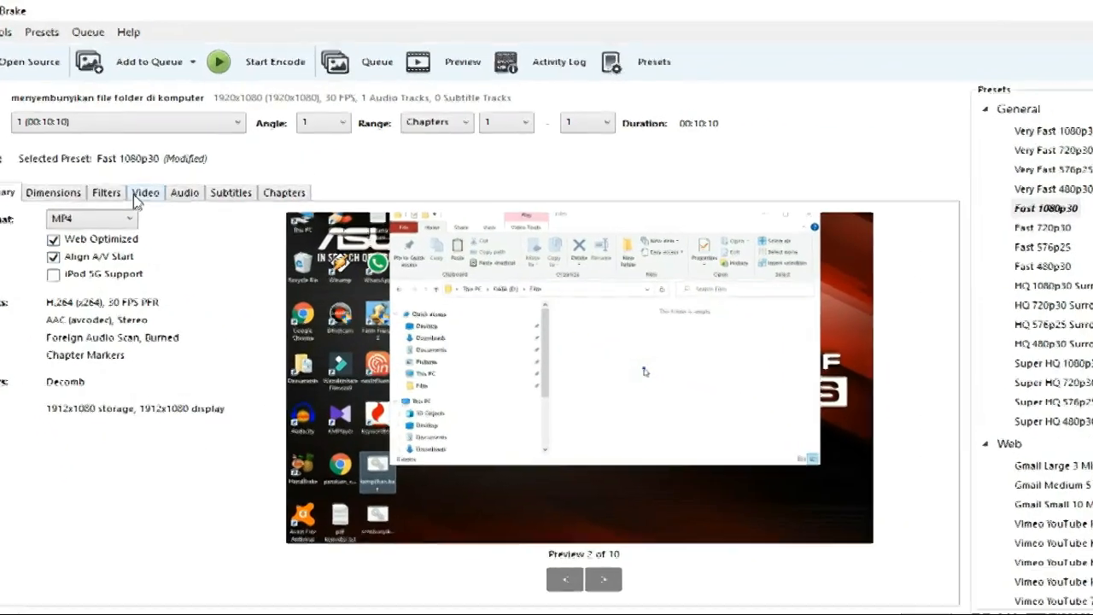
Try the video's Constant Quality at higher and lower settings, down to RF 48, and return it to RF 22.
{"action": "left_click", "coordinate": [169, 166]}
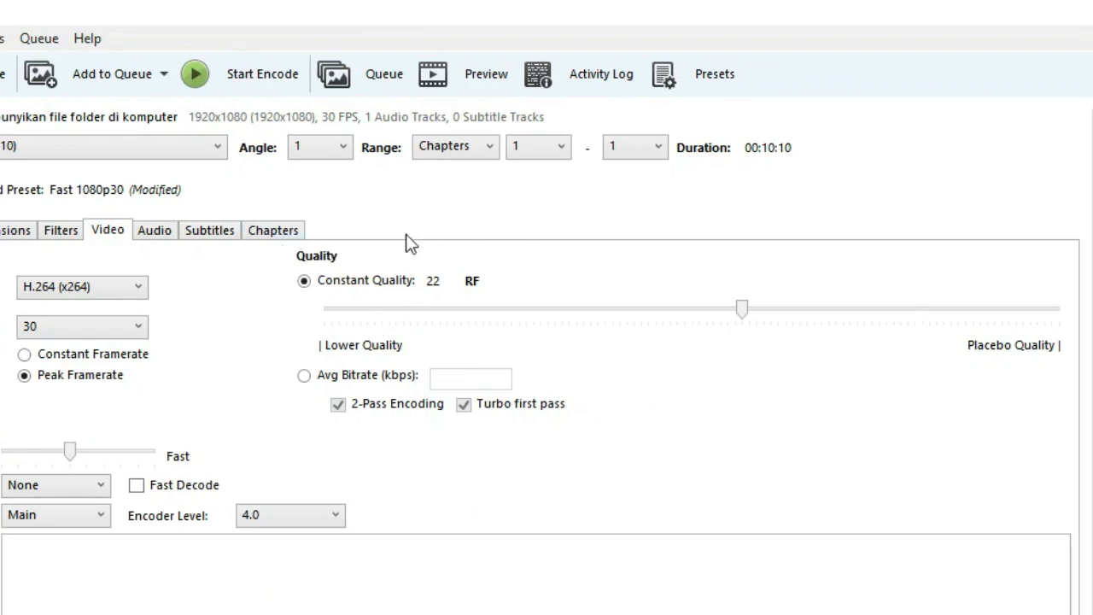
{"action": "mouse_move", "coordinate": [602, 327]}
{"action": "left_click_drag", "start_coordinate": [742, 310], "coordinate": [779, 316]}
{"action": "left_click_drag", "start_coordinate": [777, 317], "coordinate": [367, 321]}
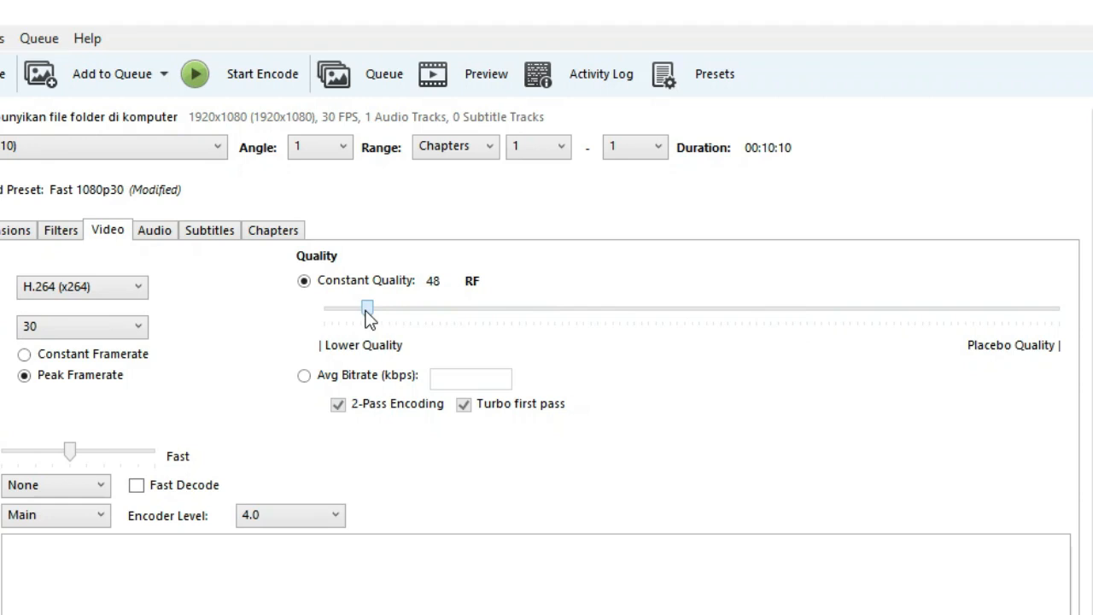
{"action": "left_click_drag", "start_coordinate": [367, 314], "coordinate": [688, 316]}
{"action": "left_click_drag", "start_coordinate": [588, 229], "coordinate": [652, 227]}
{"action": "mouse_move", "coordinate": [739, 314]}
{"action": "left_mouse_down"}
{"action": "mouse_move", "coordinate": [719, 316]}
{"action": "mouse_move", "coordinate": [740, 322]}
{"action": "left_mouse_up"}
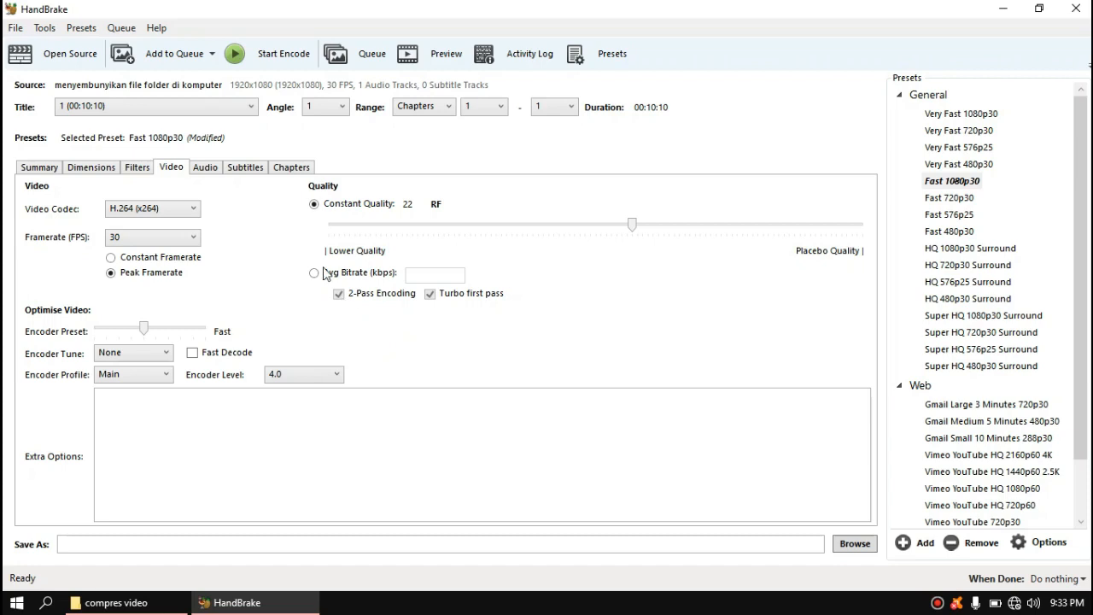
Review the audio bitrate choices, then switch the audio track from bitrate to Quality mode with a value of 10.
{"action": "left_click", "coordinate": [205, 168]}
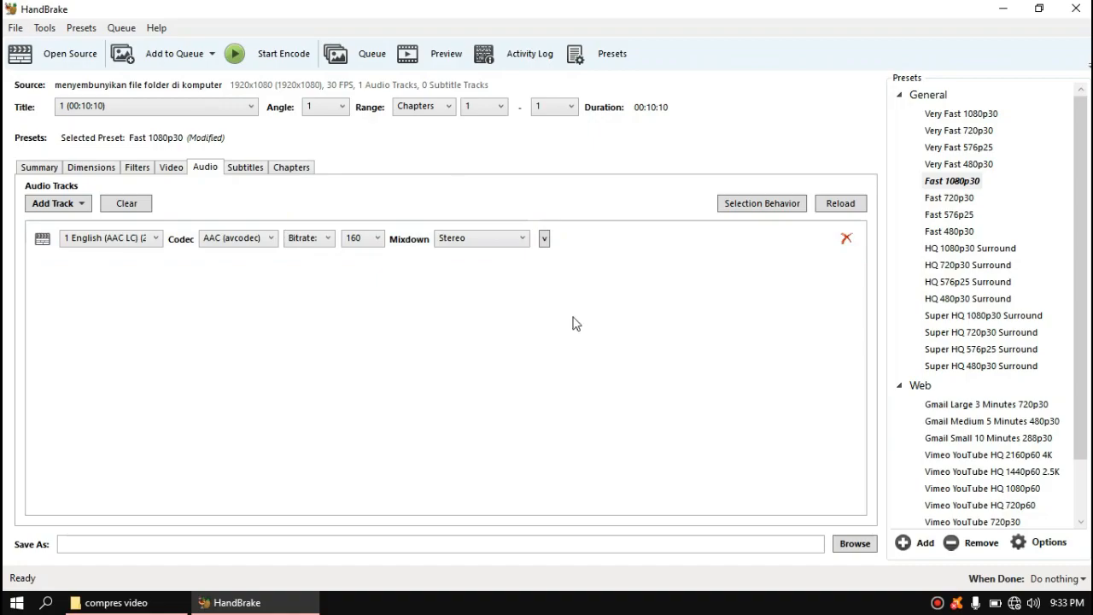
{"action": "left_click", "coordinate": [377, 238]}
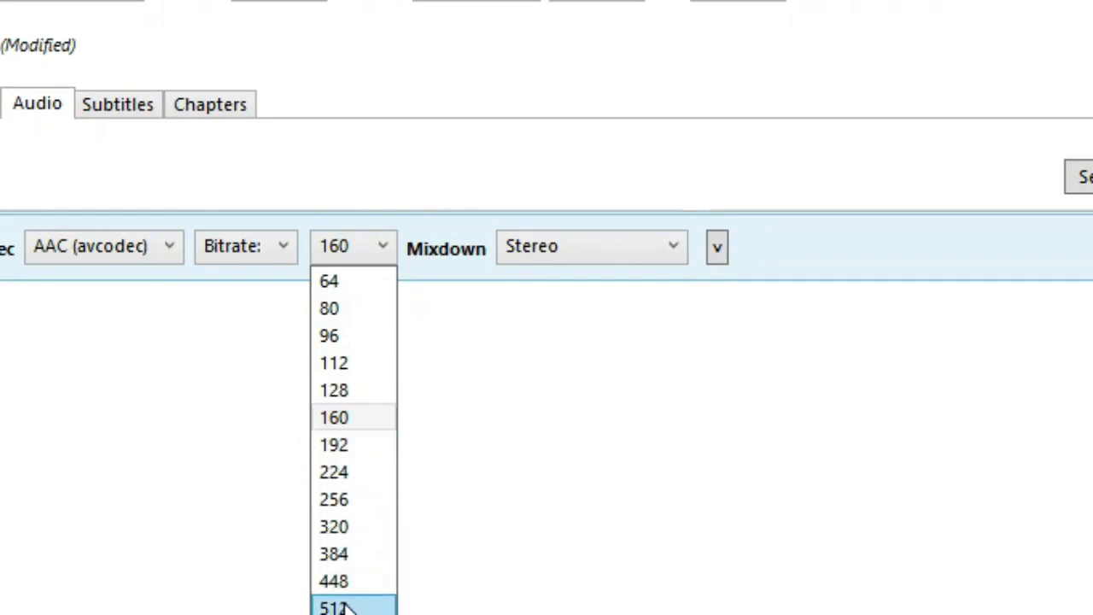
{"action": "left_click", "coordinate": [453, 160]}
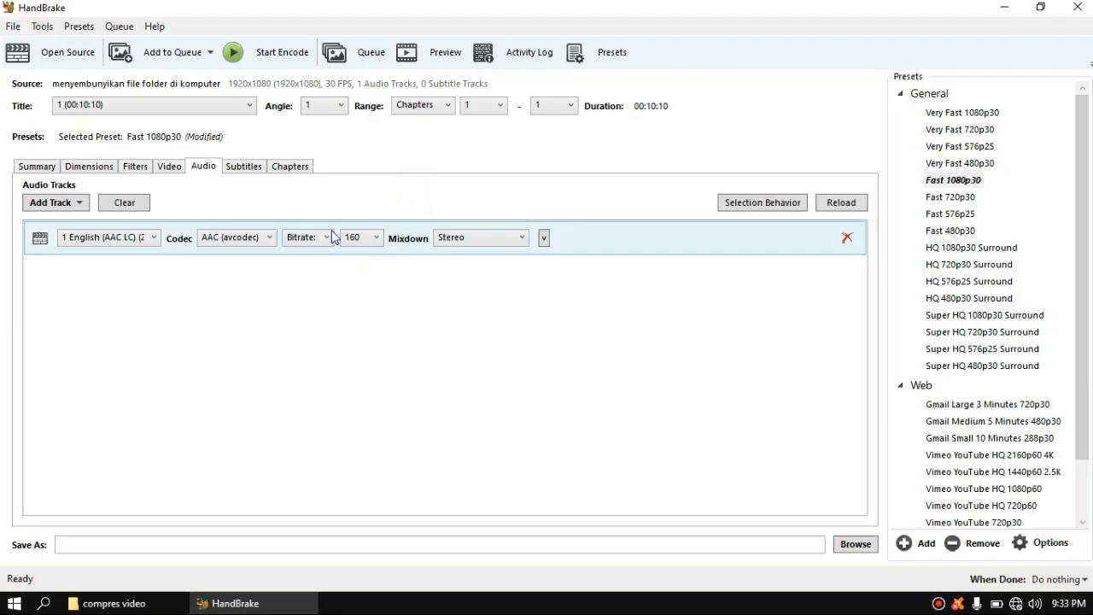
{"action": "left_click", "coordinate": [256, 246]}
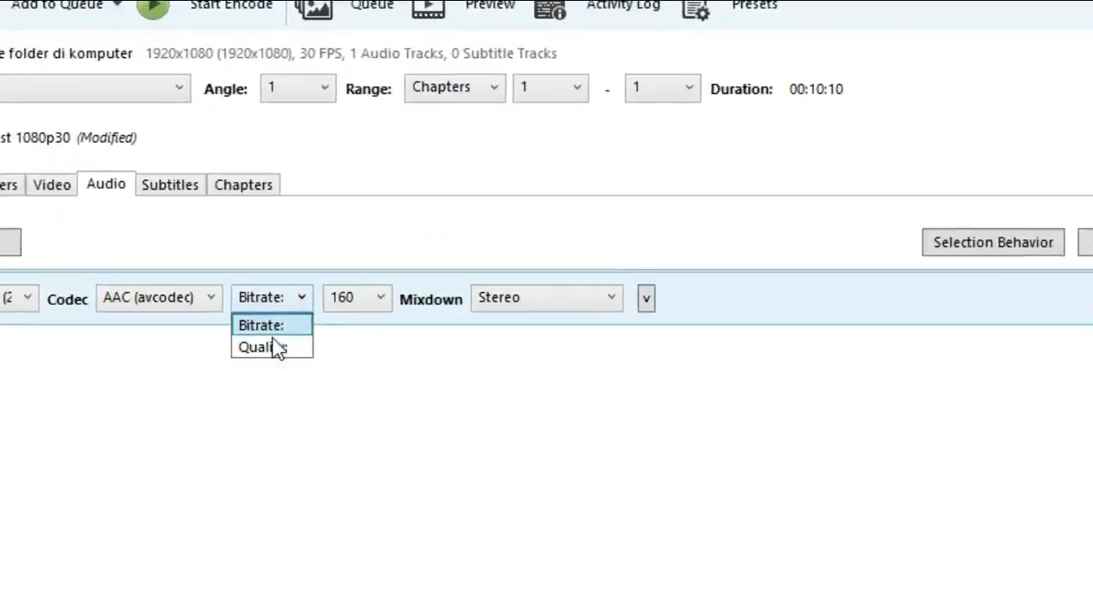
{"action": "left_click", "coordinate": [271, 346]}
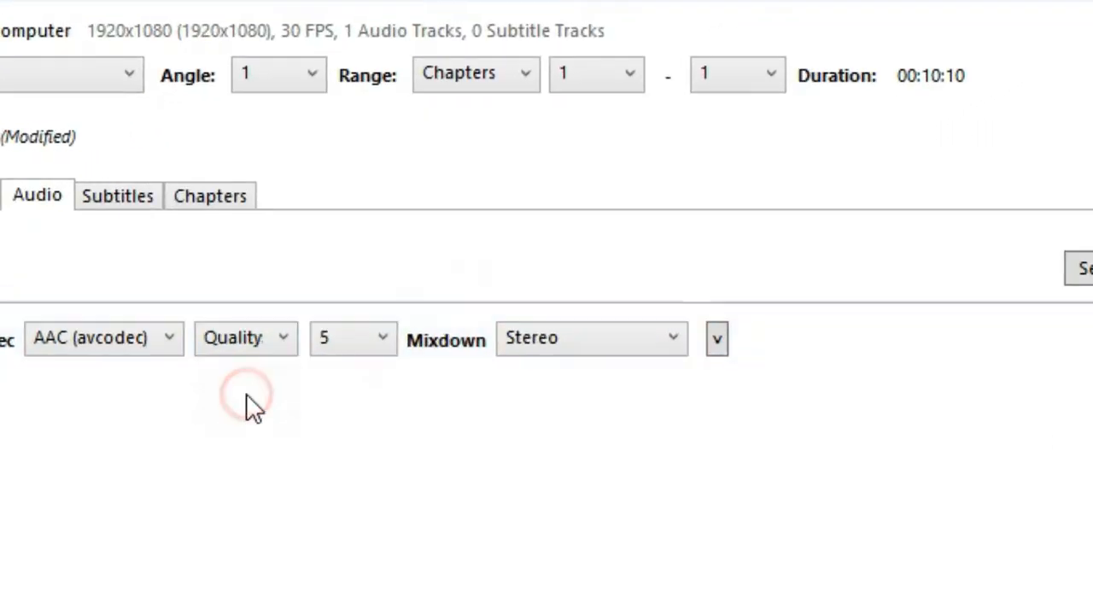
{"action": "left_click", "coordinate": [366, 241]}
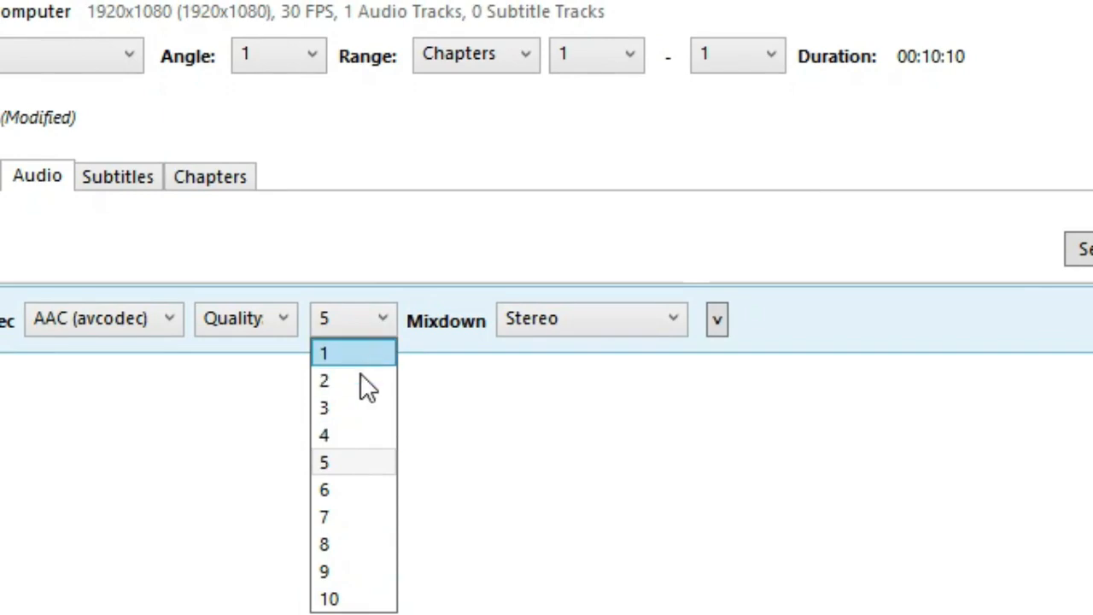
{"action": "left_click", "coordinate": [357, 600]}
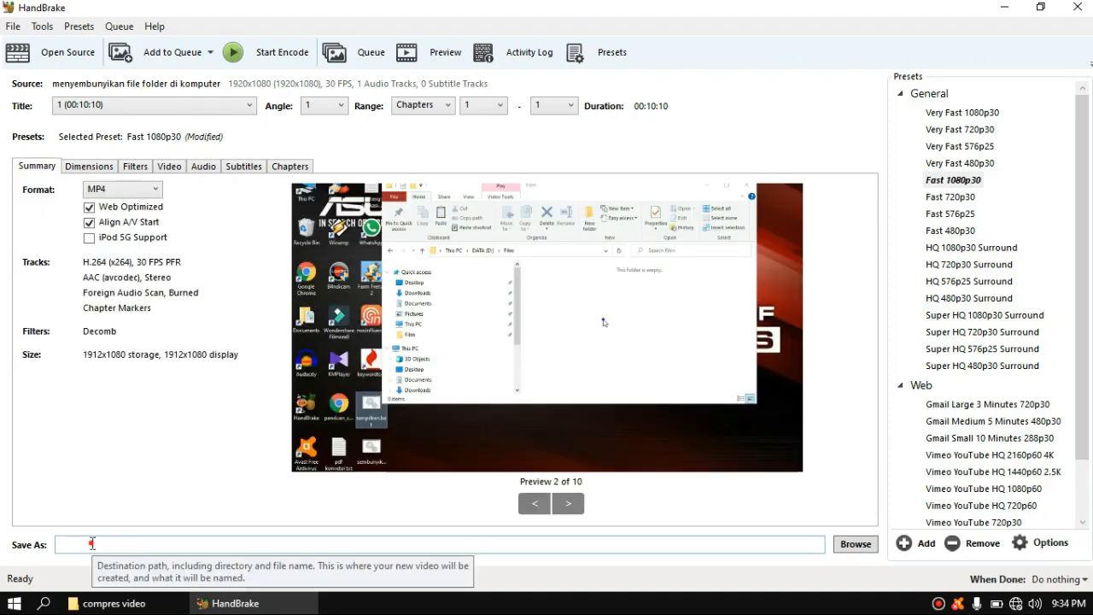
Enter 1080p as the name of the output video.
{"action": "left_click", "coordinate": [91, 543]}
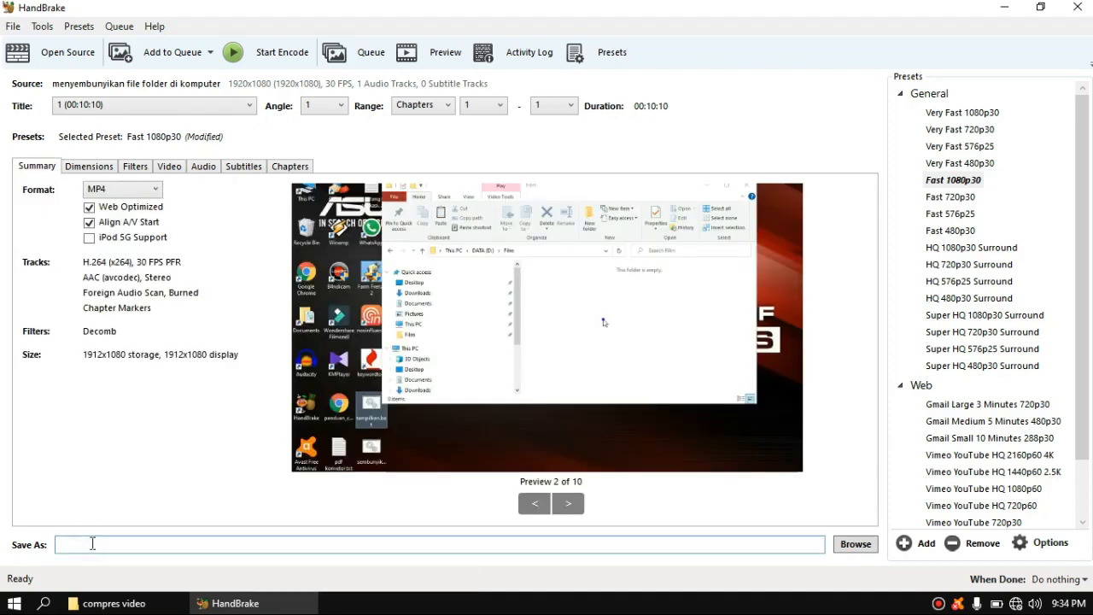
{"action": "type", "text": "1080p"}
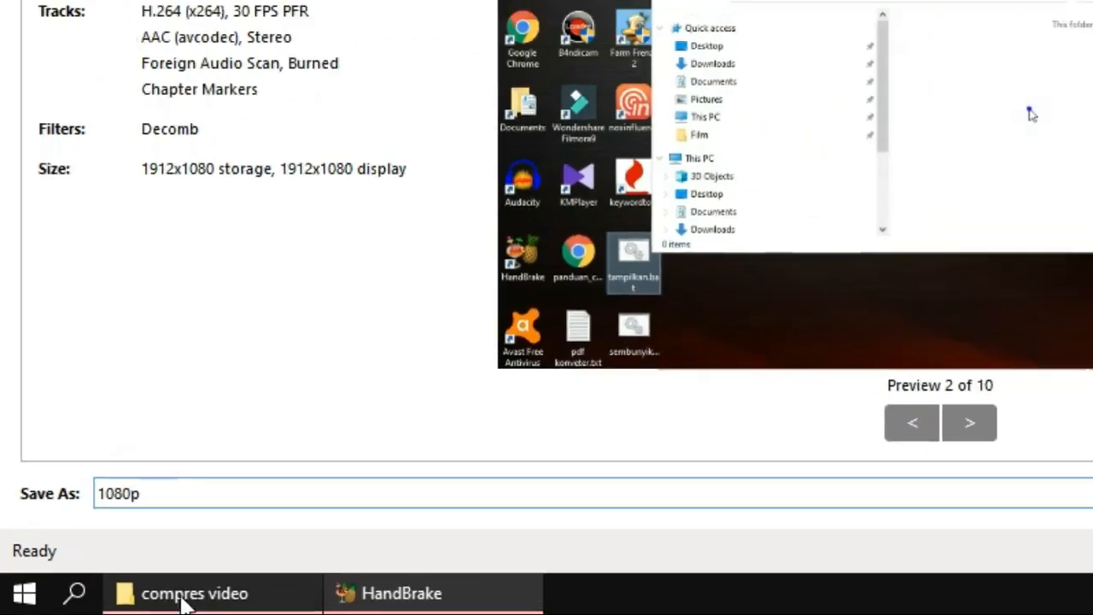
Delete the old compressed videos 1080p.mp4 and 720p.mp4 from the compres video folder.
{"action": "left_click", "coordinate": [235, 596]}
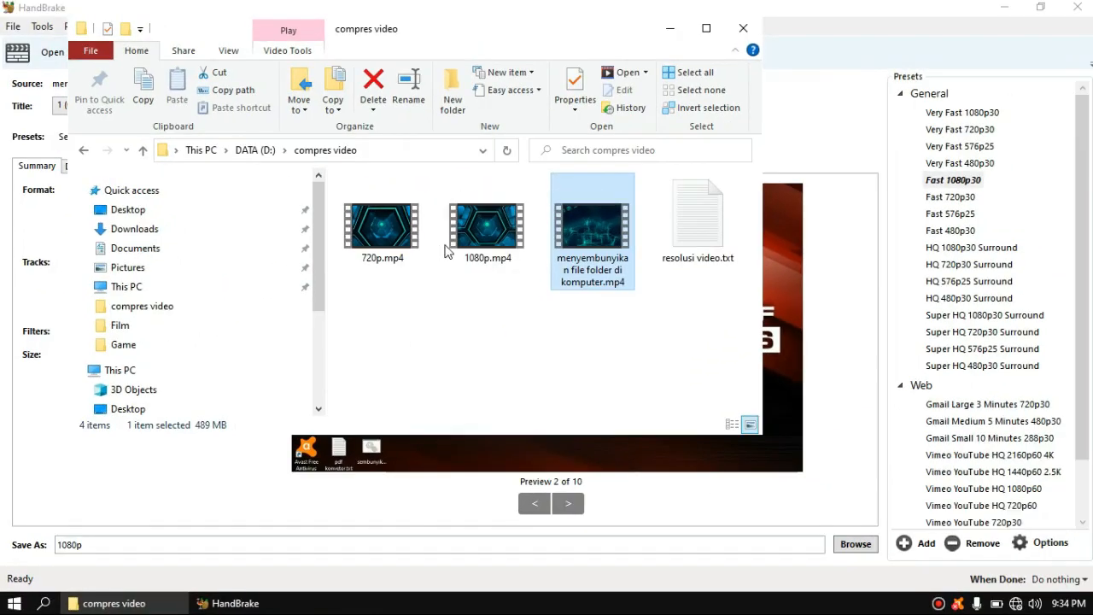
{"action": "left_click", "coordinate": [521, 195]}
{"action": "right_click", "coordinate": [521, 191]}
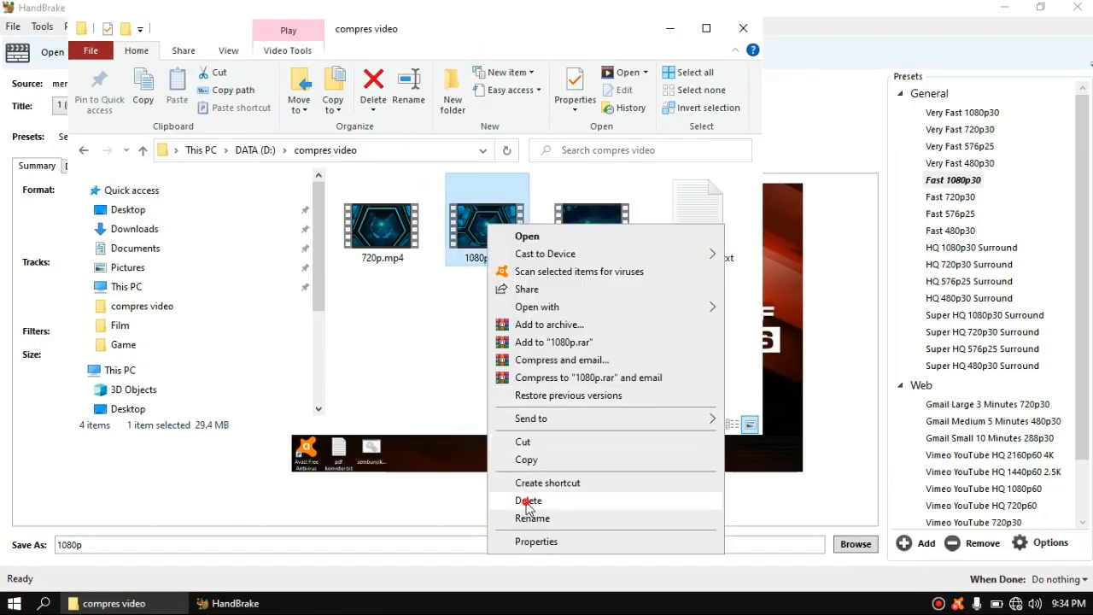
{"action": "left_click", "coordinate": [528, 500]}
{"action": "left_click", "coordinate": [370, 219]}
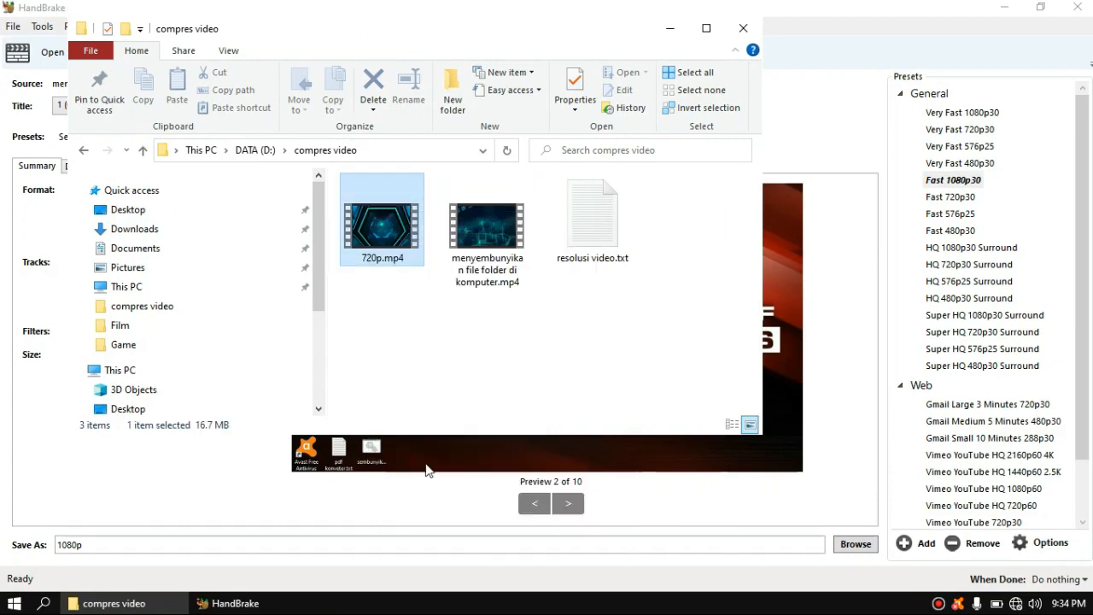
{"action": "right_click", "coordinate": [387, 236]}
{"action": "left_click", "coordinate": [431, 515]}
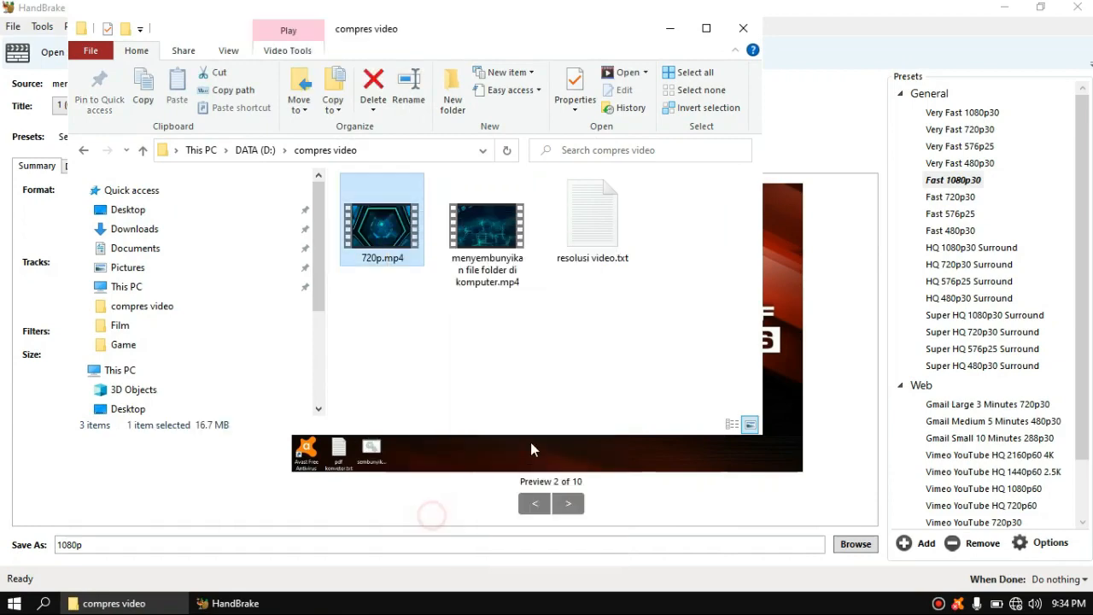
Set the output destination to 1080p.mp4 in the compres video folder and start the encode in HandBrake.
{"action": "left_click", "coordinate": [235, 602]}
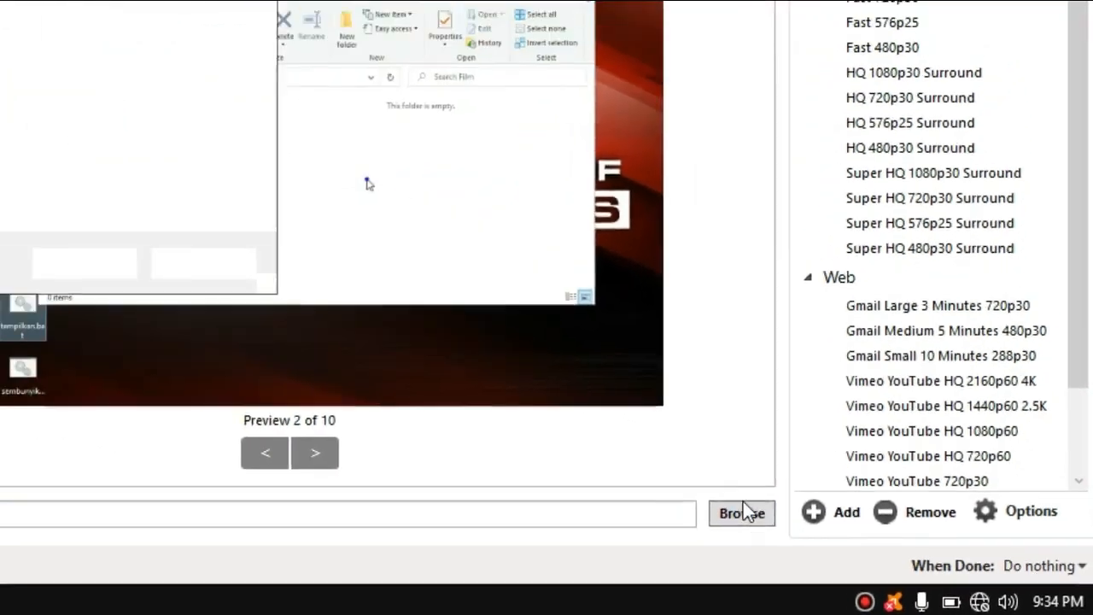
{"action": "left_click", "coordinate": [743, 511]}
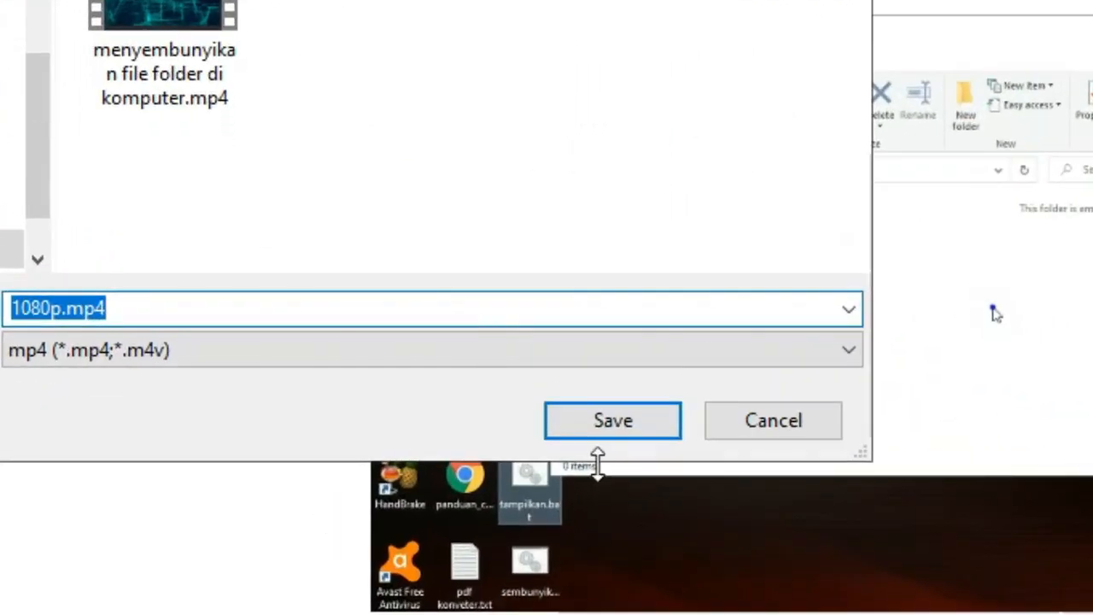
{"action": "left_click", "coordinate": [414, 375]}
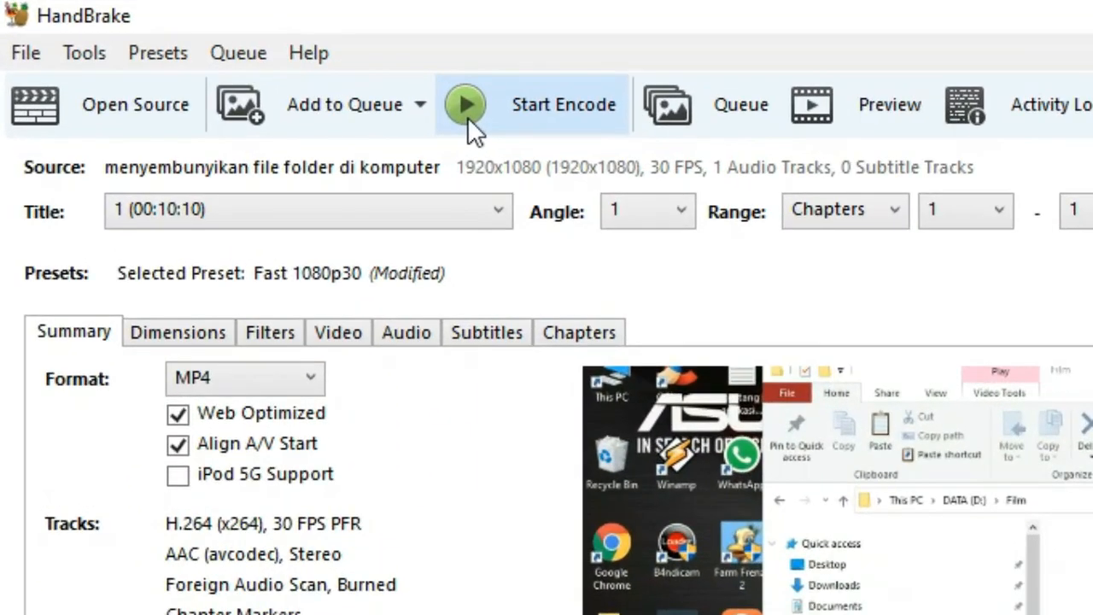
{"action": "left_click", "coordinate": [336, 81]}
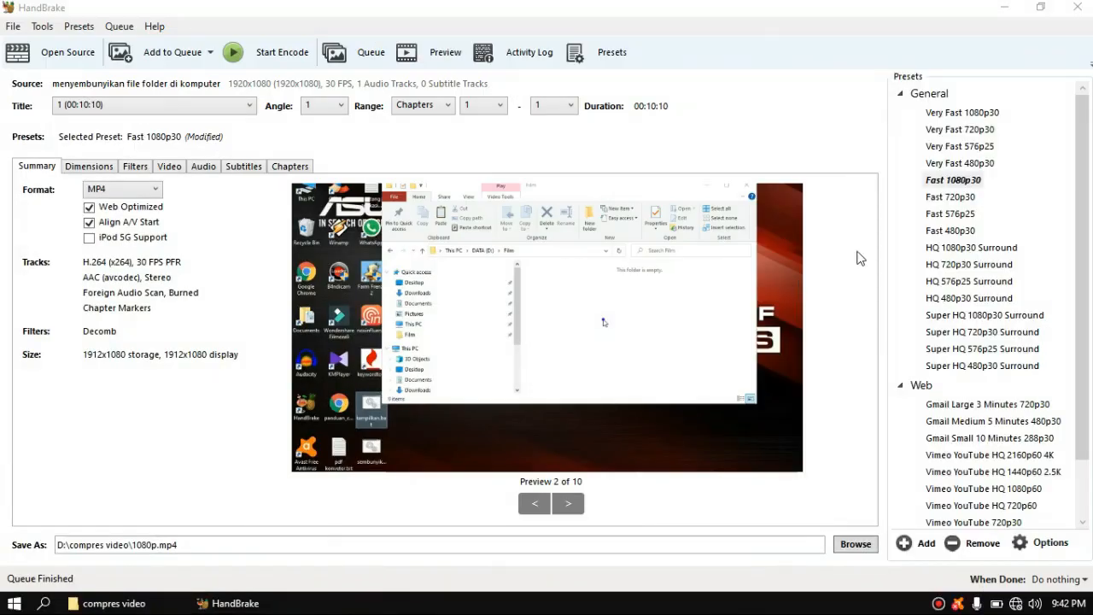
Close HandBrake once the queue has finished and refresh the compres video folder.
{"action": "left_click", "coordinate": [1077, 7]}
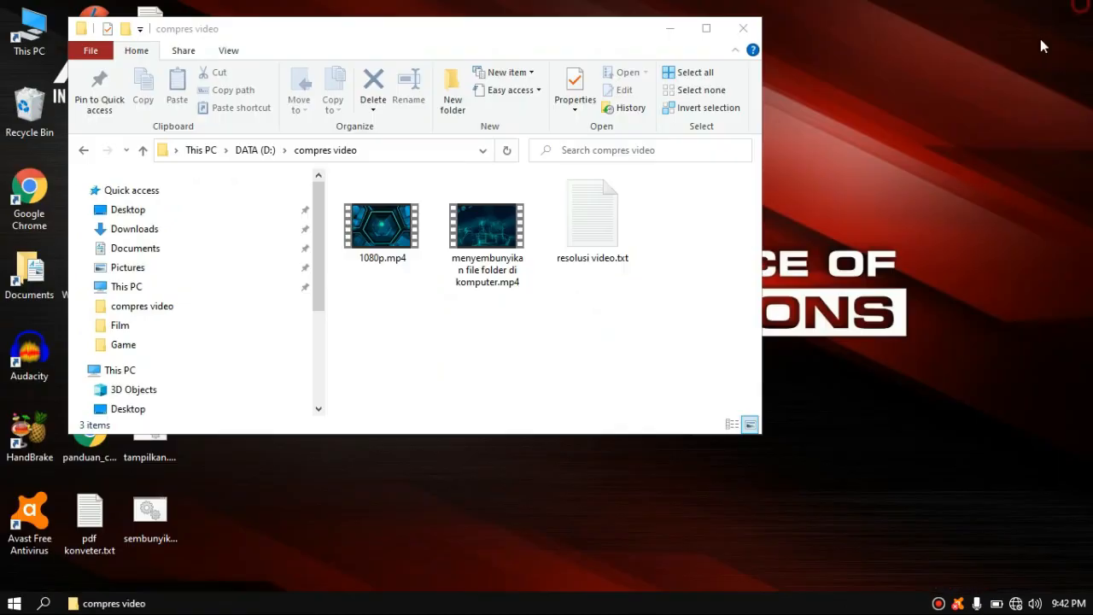
{"action": "right_click", "coordinate": [538, 343]}
{"action": "left_click", "coordinate": [581, 407]}
Compare the file sizes of 1080p.mp4 and the original video, checking the original's size in its file properties.
{"action": "left_click", "coordinate": [383, 229]}
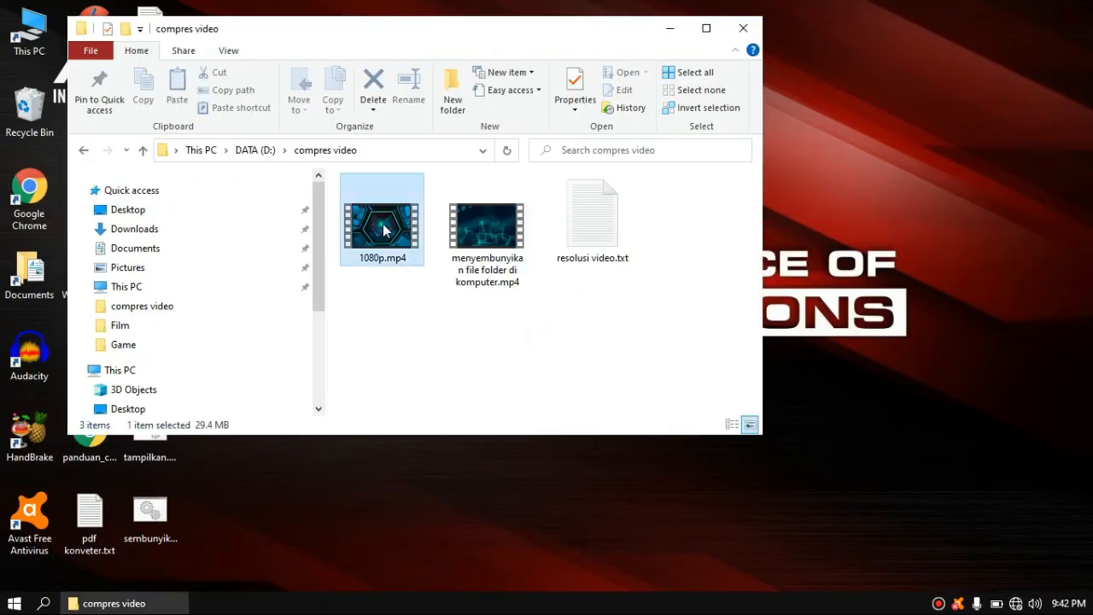
{"action": "left_click", "coordinate": [503, 231]}
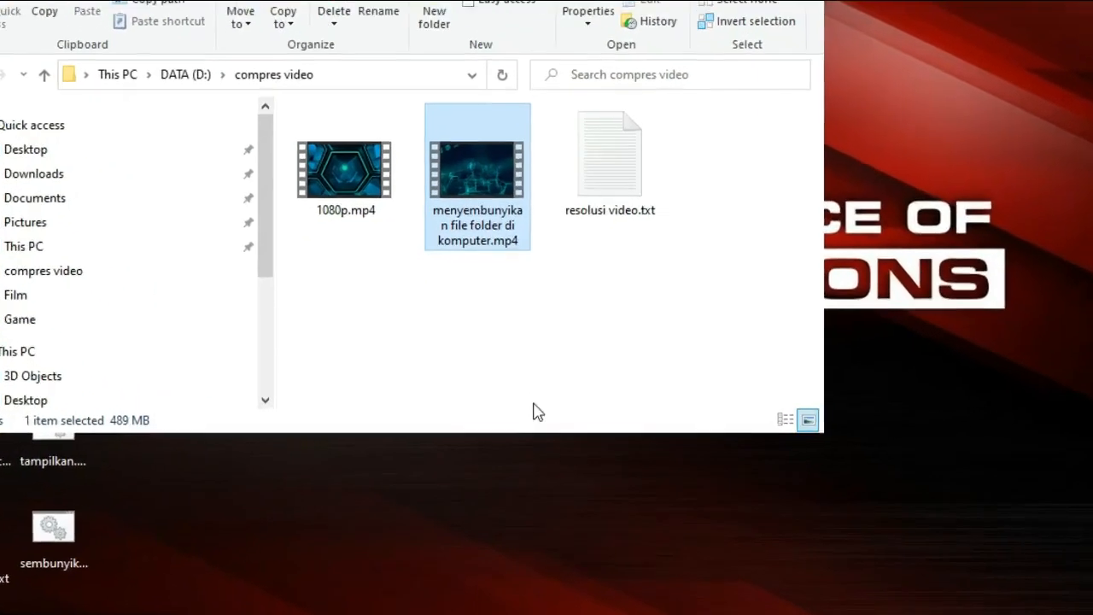
{"action": "right_click", "coordinate": [497, 224]}
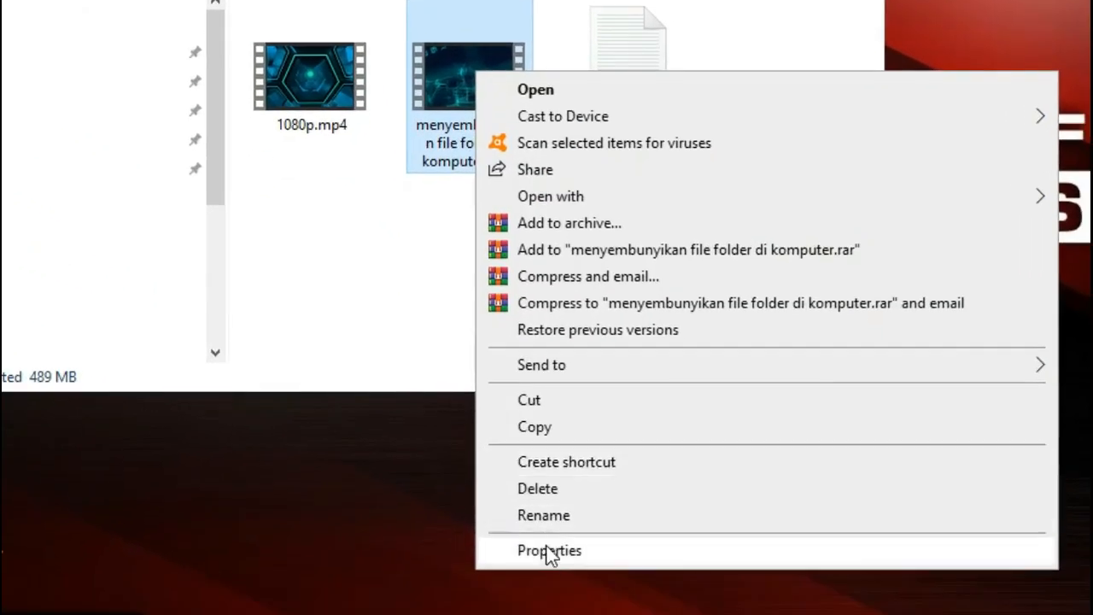
{"action": "left_click", "coordinate": [537, 537]}
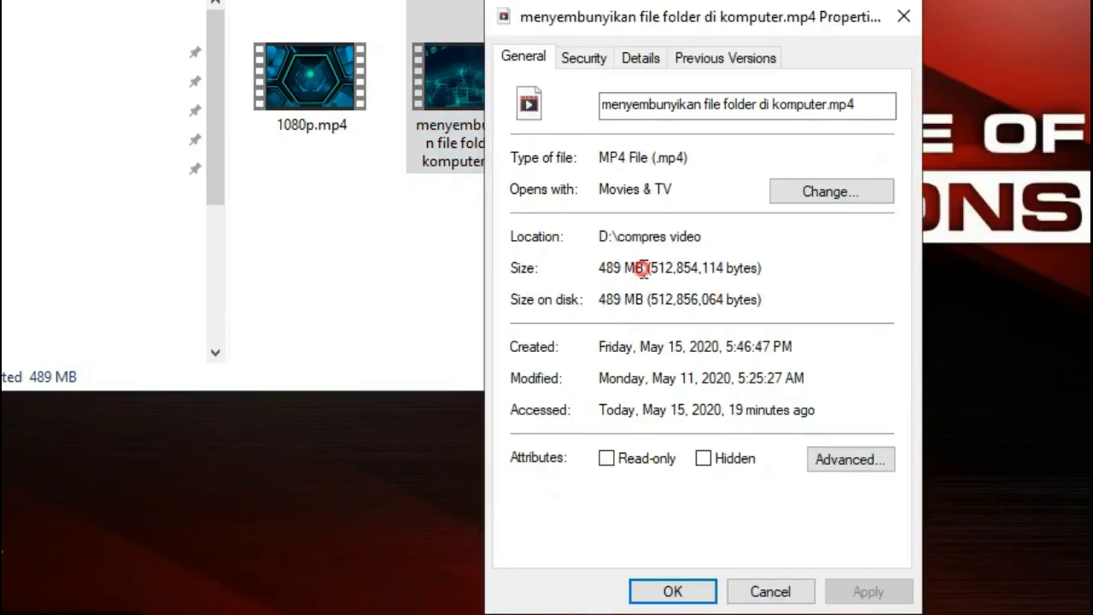
{"action": "left_click_drag", "start_coordinate": [643, 268], "coordinate": [597, 266]}
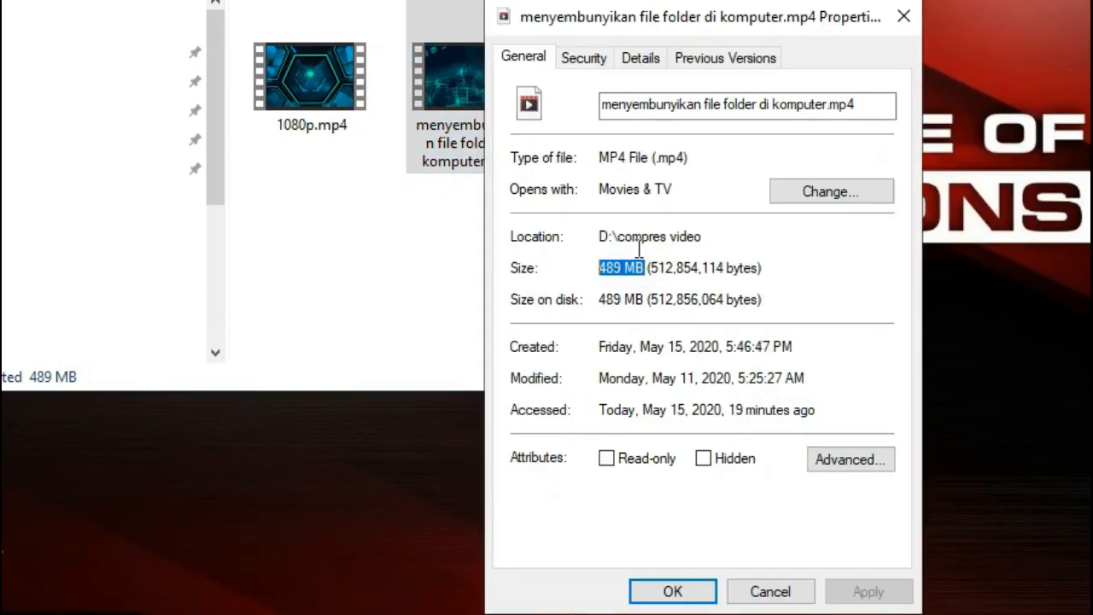
Check the original video's frame height, frame rate and audio sample rate in its detailed properties.
{"action": "left_click", "coordinate": [645, 62]}
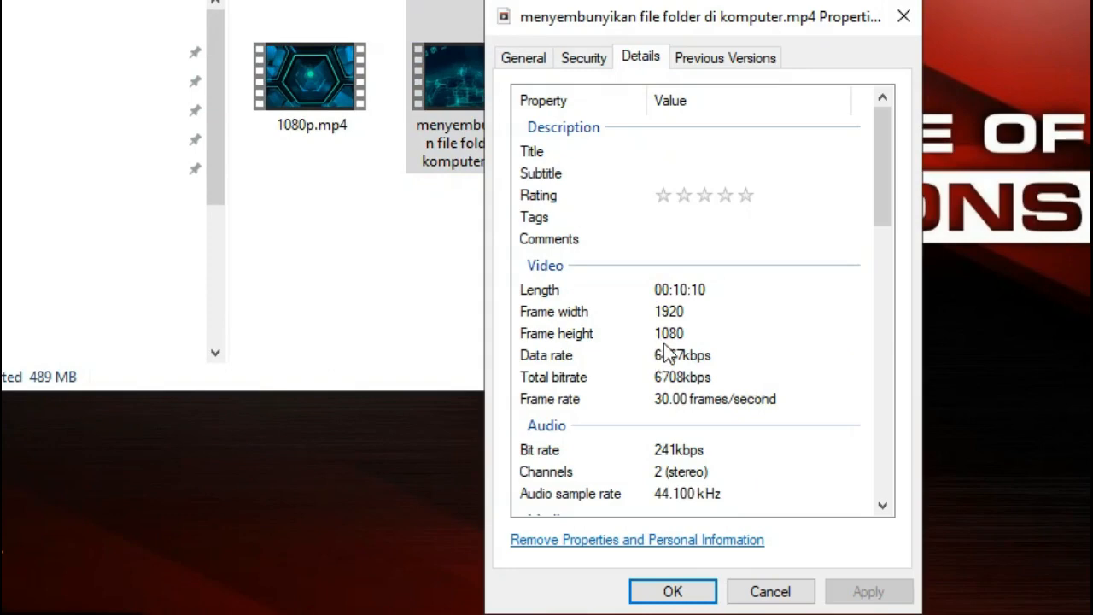
{"action": "left_click", "coordinate": [662, 334]}
{"action": "left_click_drag", "start_coordinate": [880, 221], "coordinate": [883, 253]}
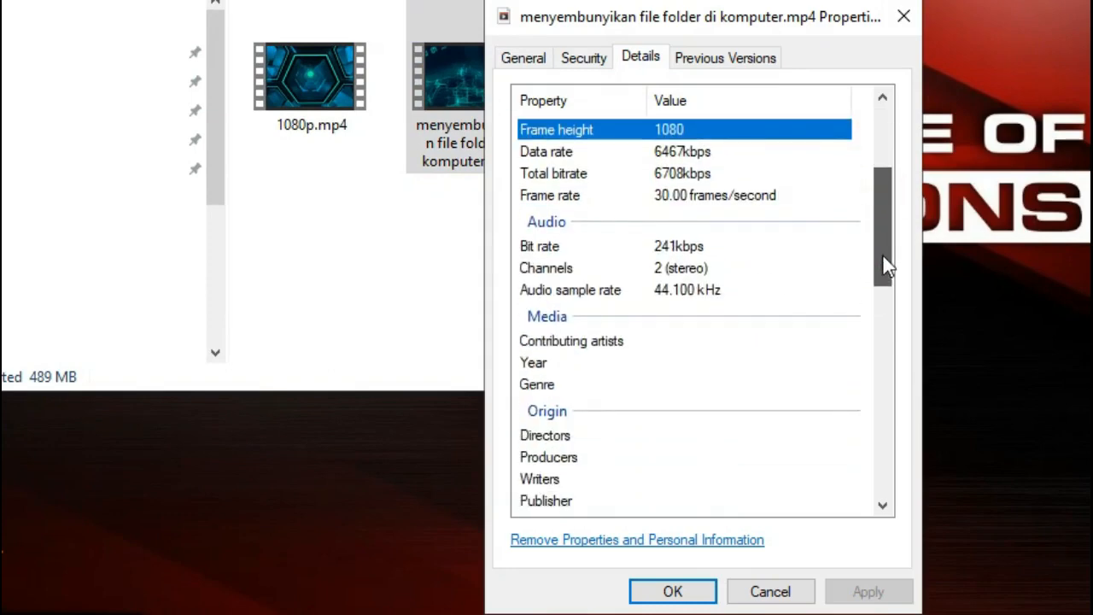
{"action": "left_click", "coordinate": [602, 216]}
{"action": "left_click", "coordinate": [600, 204]}
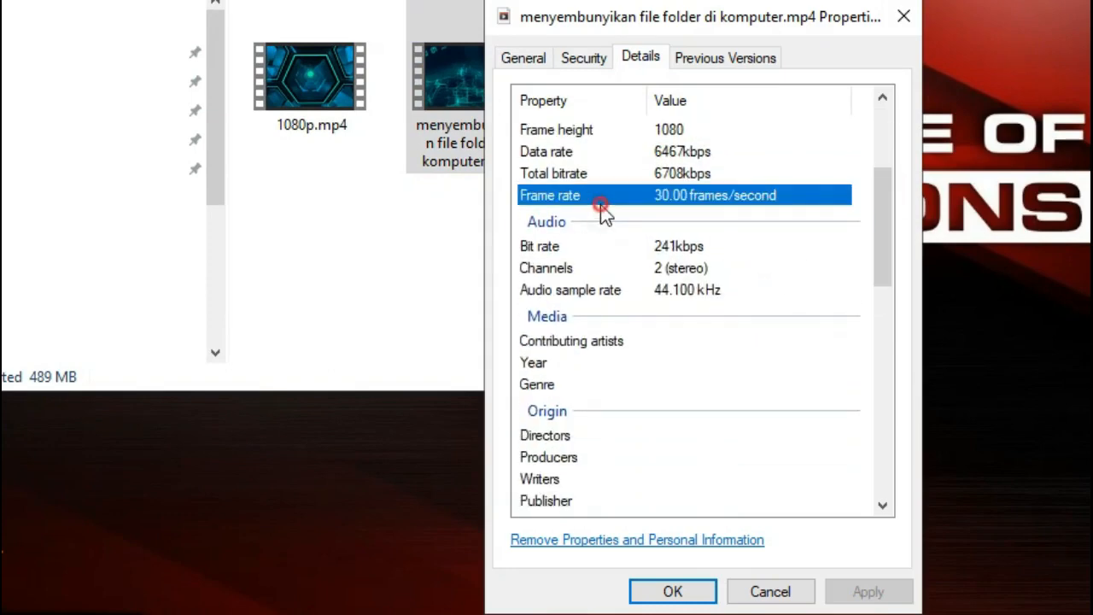
{"action": "left_click", "coordinate": [587, 290]}
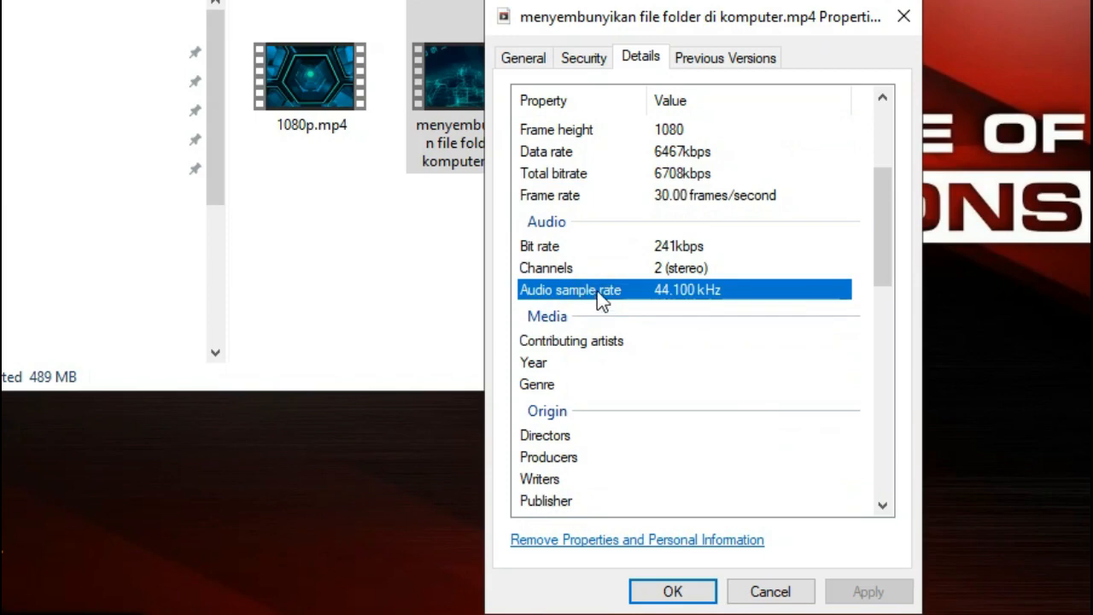
Open the properties of 1080p.mp4 beside those of the original video and compare the two file sizes.
{"action": "left_click", "coordinate": [307, 81]}
{"action": "right_click", "coordinate": [302, 75]}
{"action": "left_click", "coordinate": [339, 543]}
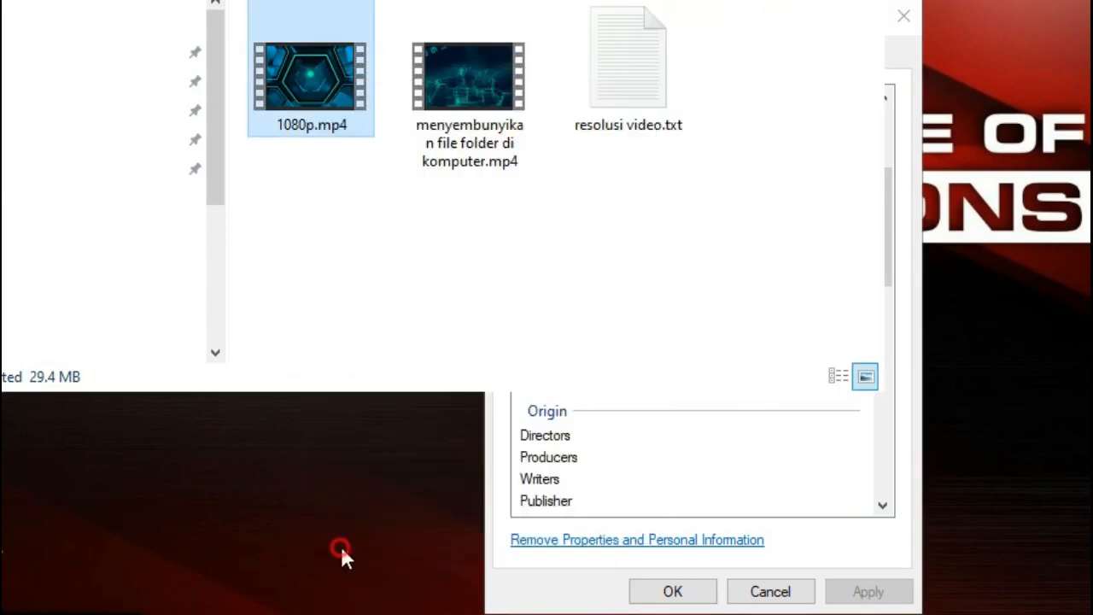
{"action": "left_click_drag", "start_coordinate": [512, 26], "coordinate": [251, 27]}
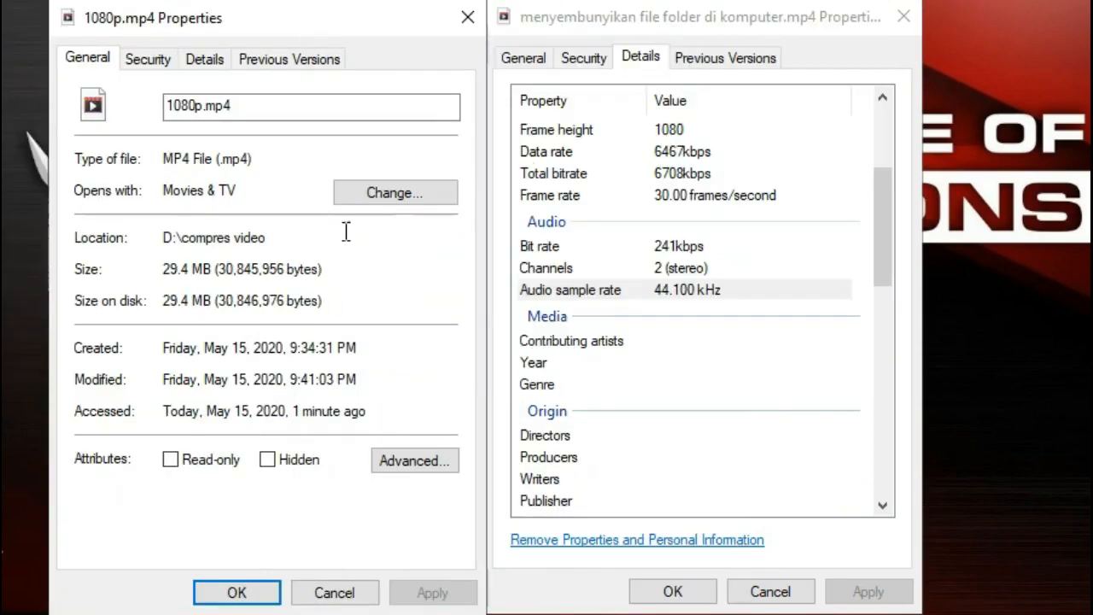
{"action": "left_click", "coordinate": [523, 57]}
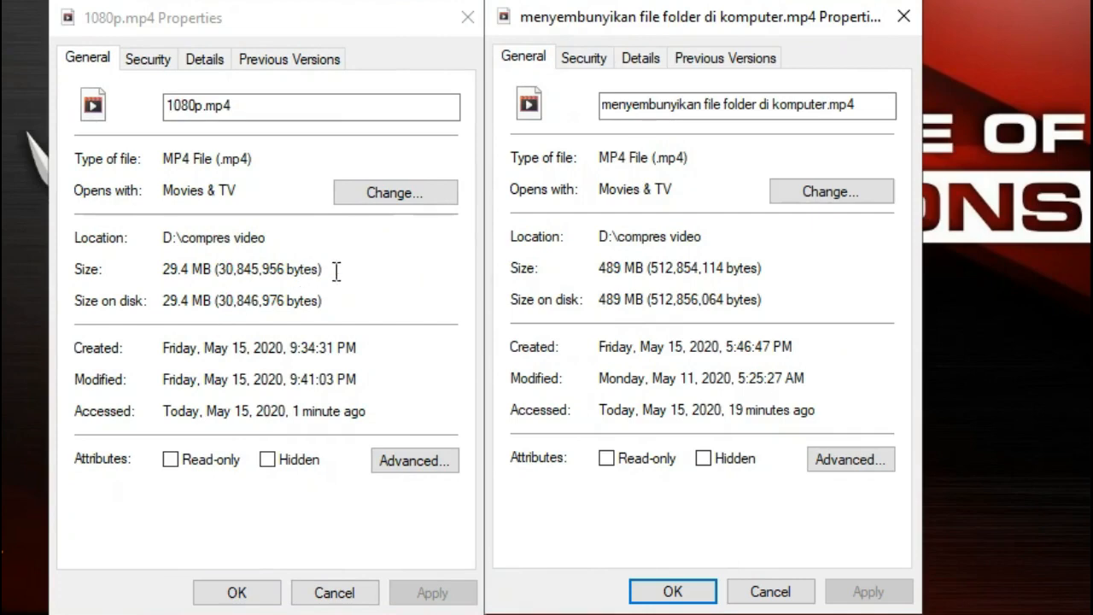
{"action": "left_click_drag", "start_coordinate": [337, 272], "coordinate": [127, 277]}
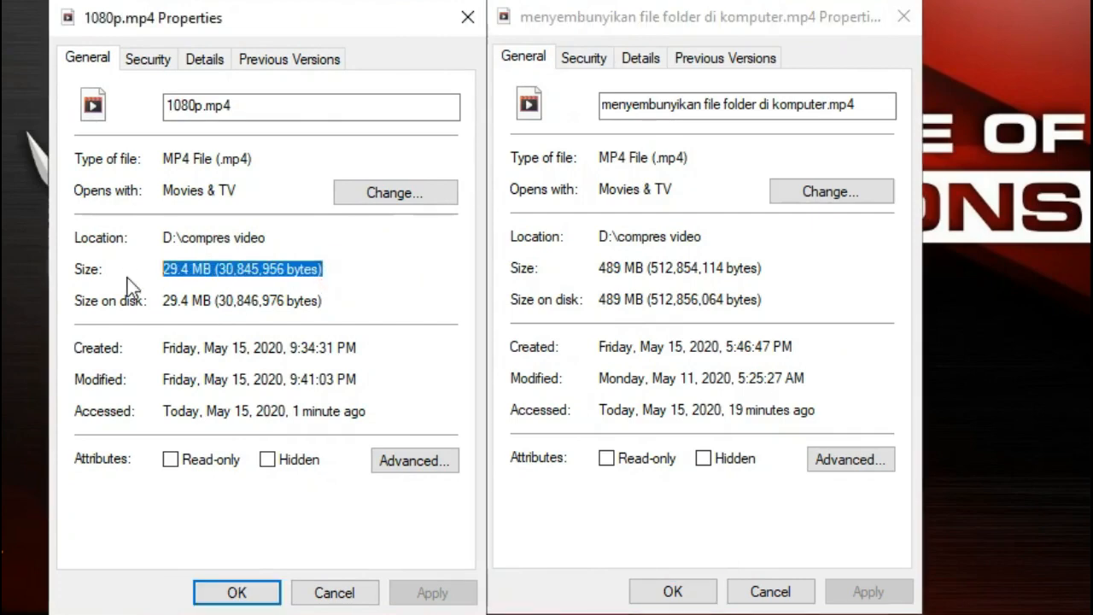
Compare the detailed properties of 1080p.mp4 with the original's, checking frame height, frame rate and audio sample rate.
{"action": "left_click", "coordinate": [209, 60]}
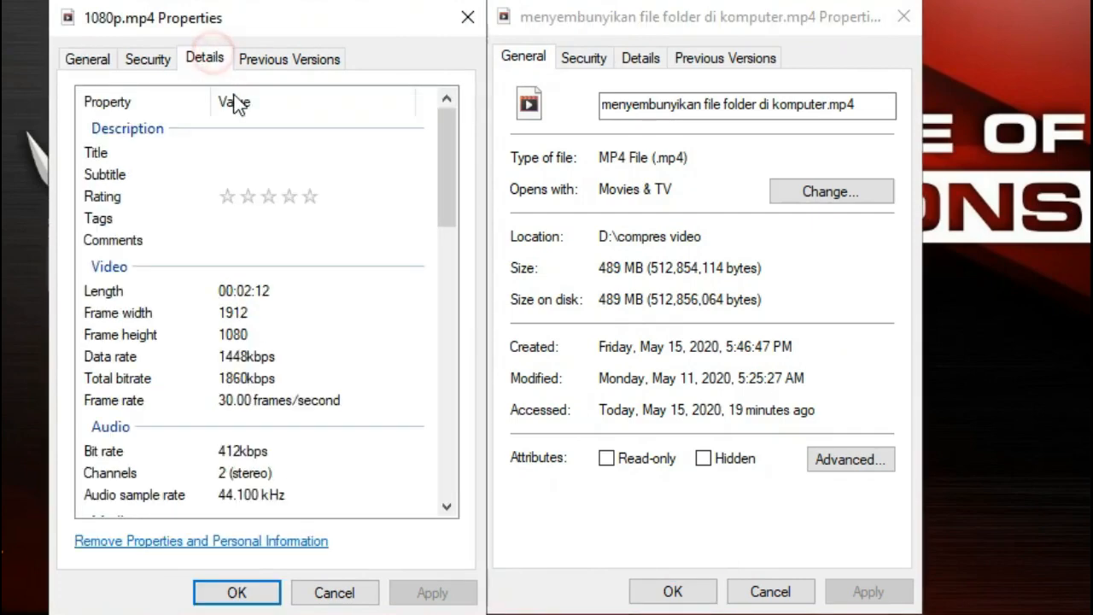
{"action": "left_click", "coordinate": [237, 337]}
{"action": "left_click", "coordinate": [275, 410]}
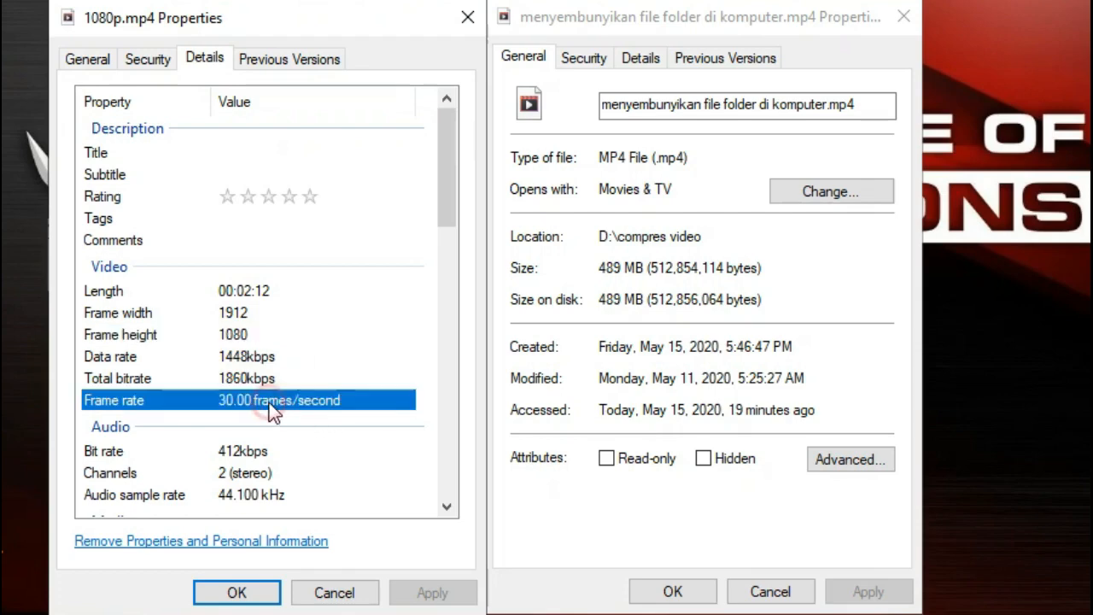
{"action": "left_click", "coordinate": [277, 497]}
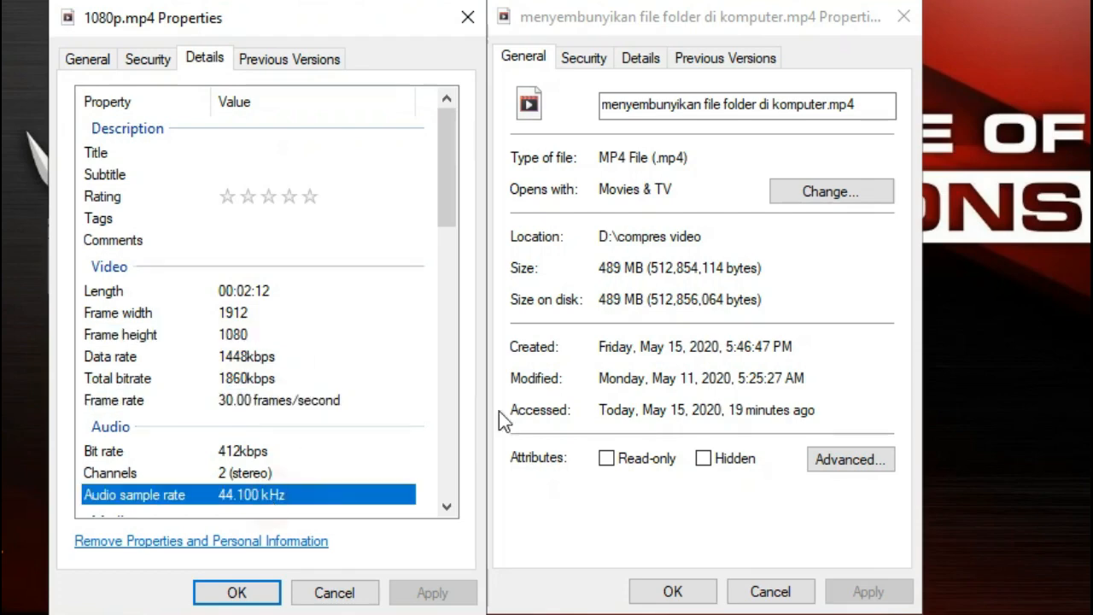
{"action": "left_click", "coordinate": [647, 57]}
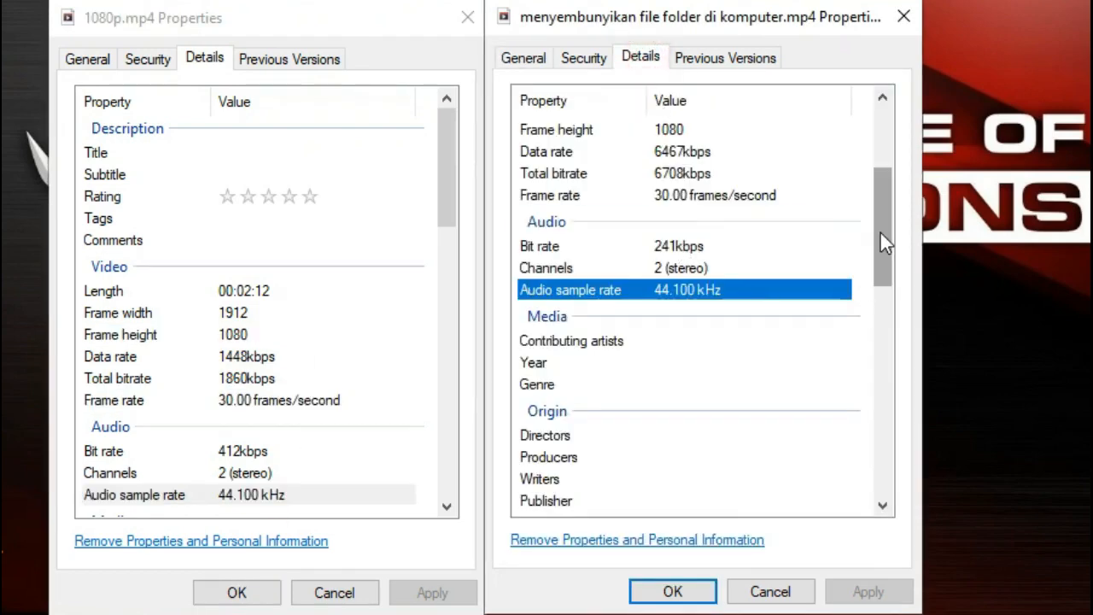
{"action": "left_click_drag", "start_coordinate": [881, 230], "coordinate": [889, 178]}
{"action": "left_click_drag", "start_coordinate": [817, 263], "coordinate": [817, 239]}
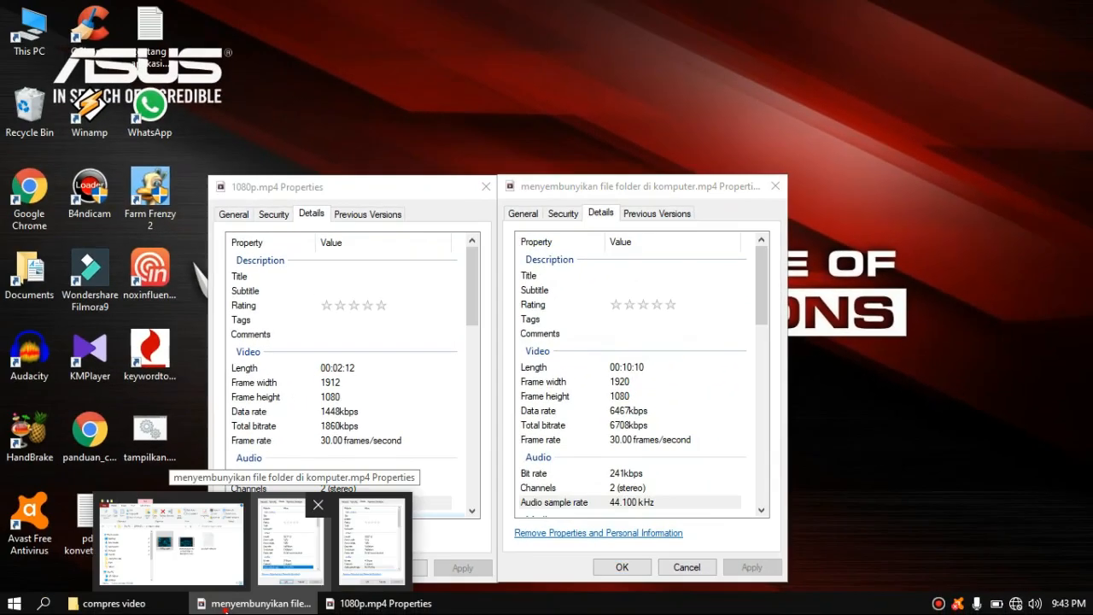
Play 1080p.mp4 from the compres video folder, adjust the volume and skip ahead through it to check the picture quality.
{"action": "left_click", "coordinate": [225, 606]}
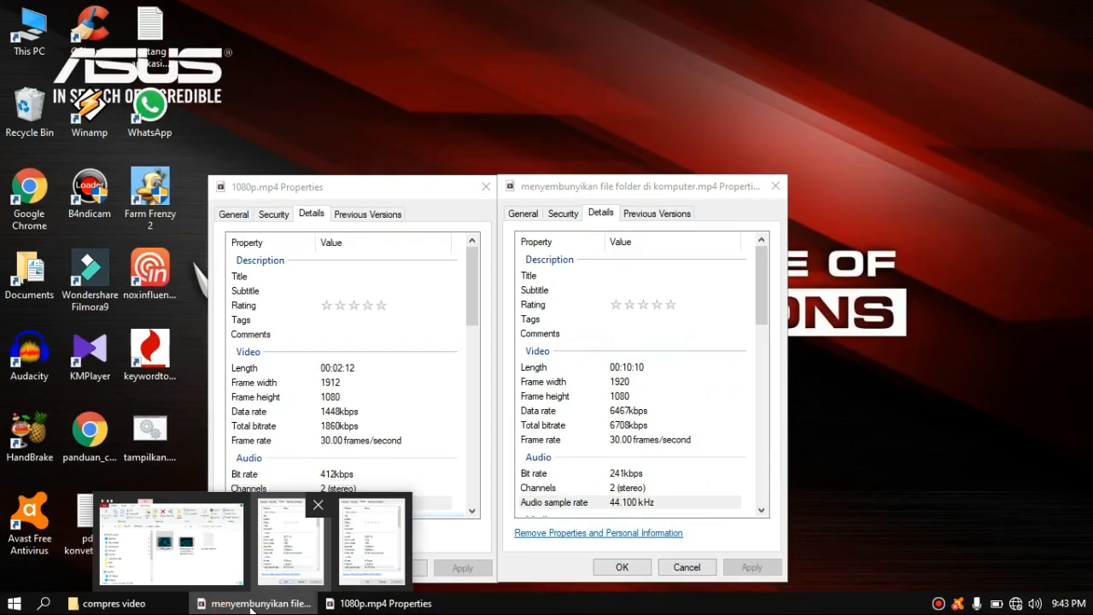
{"action": "left_click", "coordinate": [113, 603]}
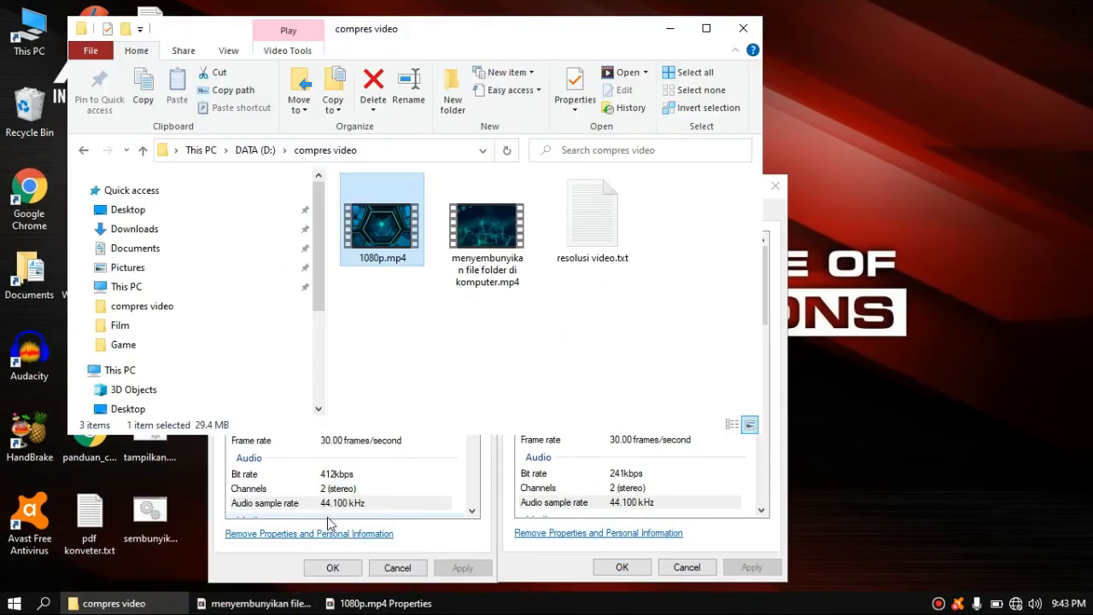
{"action": "double_click", "coordinate": [393, 237]}
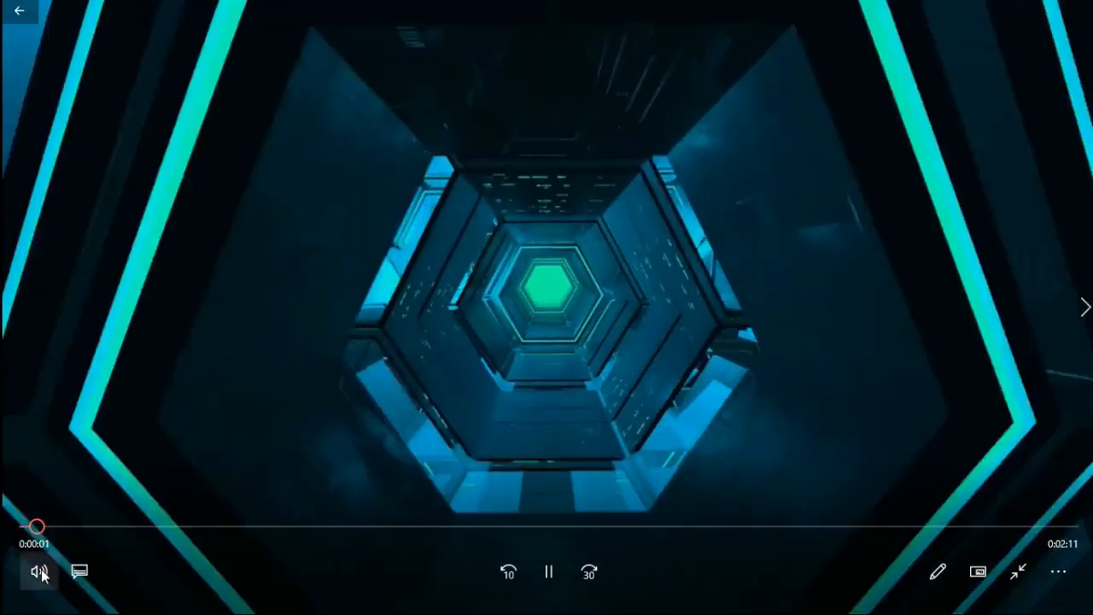
{"action": "left_click", "coordinate": [39, 572]}
{"action": "left_click_drag", "start_coordinate": [96, 518], "coordinate": [87, 519]}
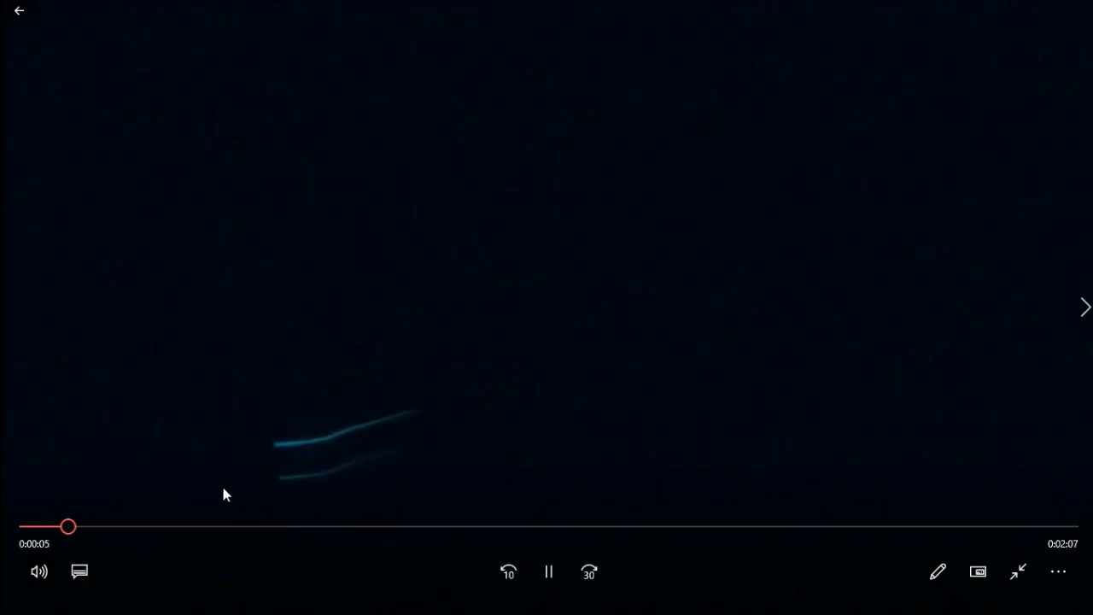
{"action": "left_click", "coordinate": [96, 527]}
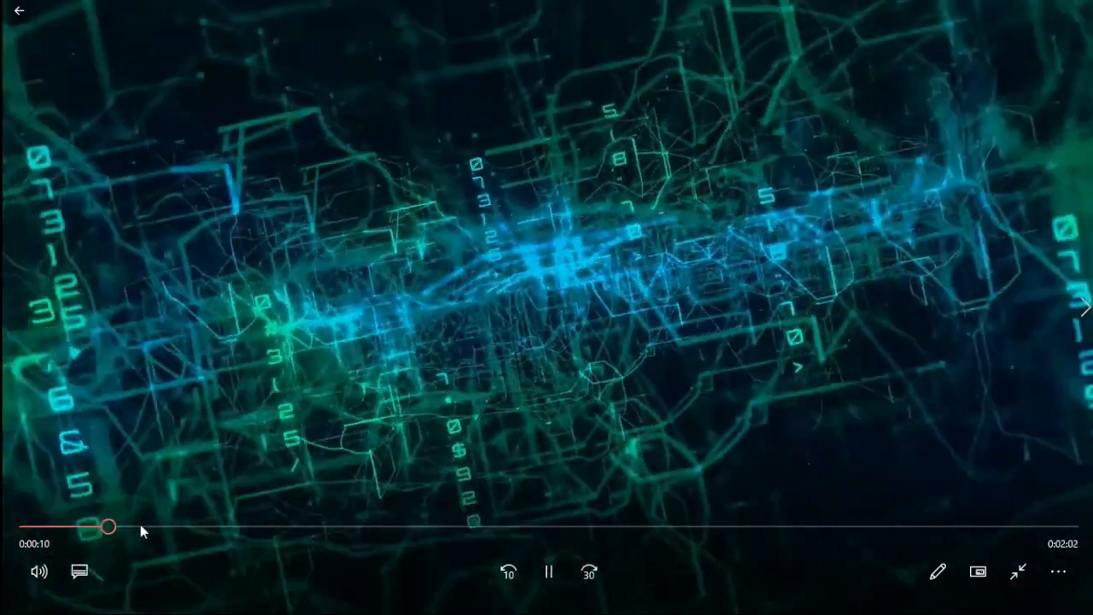
{"action": "left_click", "coordinate": [140, 527]}
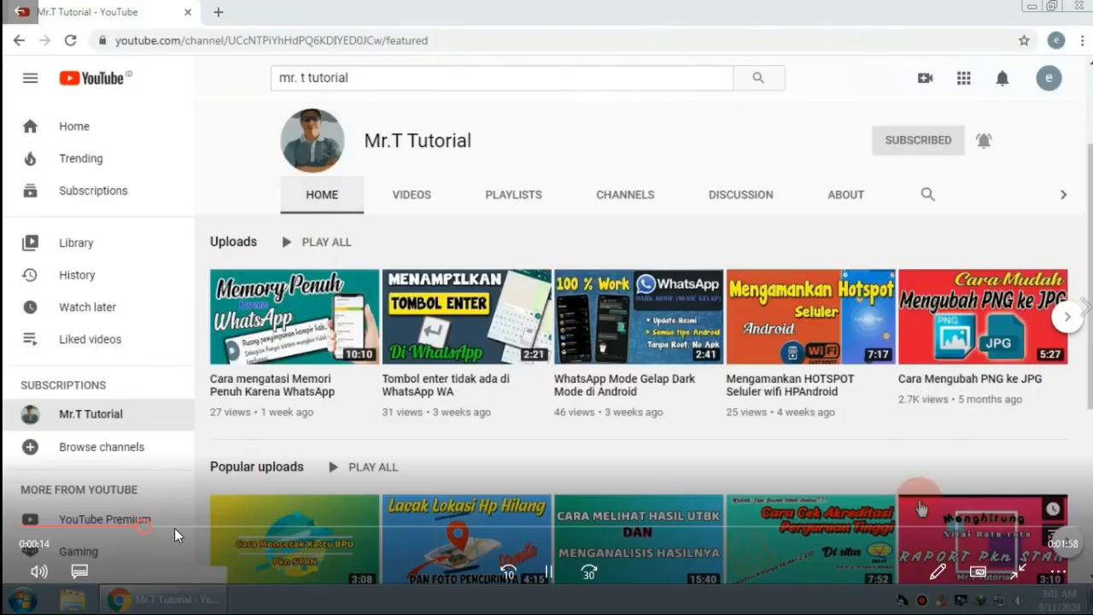
{"action": "left_click", "coordinate": [214, 526]}
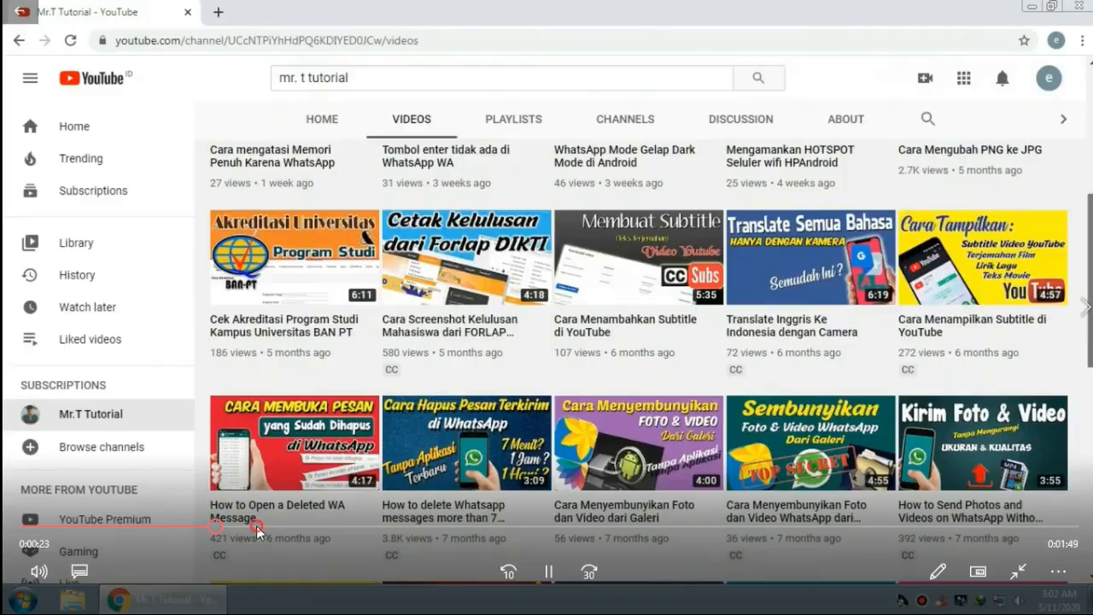
{"action": "left_click", "coordinate": [299, 527]}
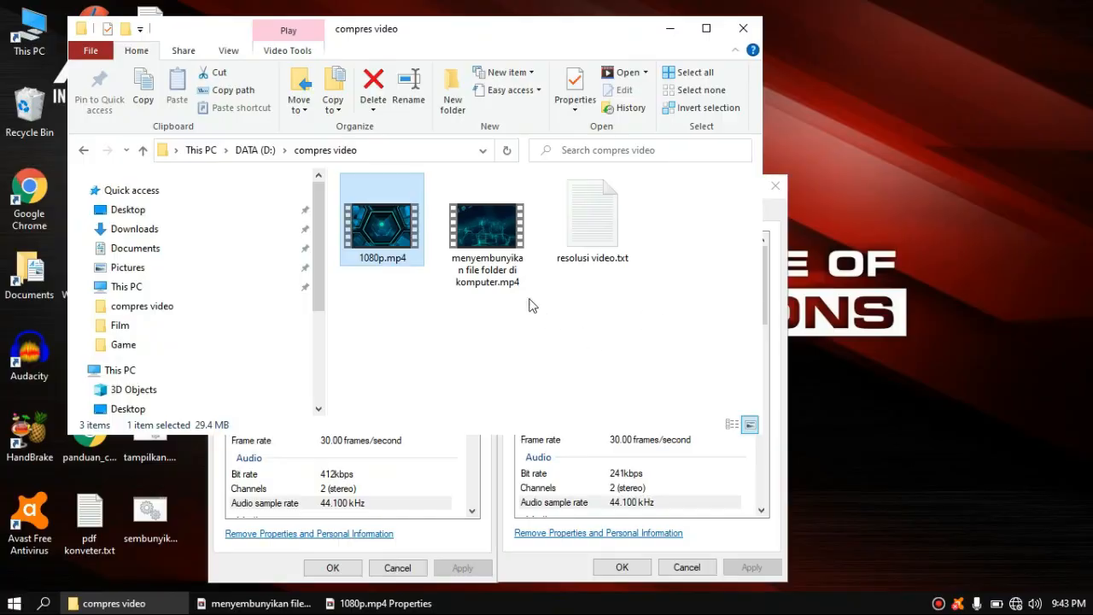
Recheck the original video's frame height in its file properties and close them.
{"action": "left_click", "coordinate": [490, 232]}
{"action": "right_click", "coordinate": [488, 224]}
{"action": "left_click", "coordinate": [516, 544]}
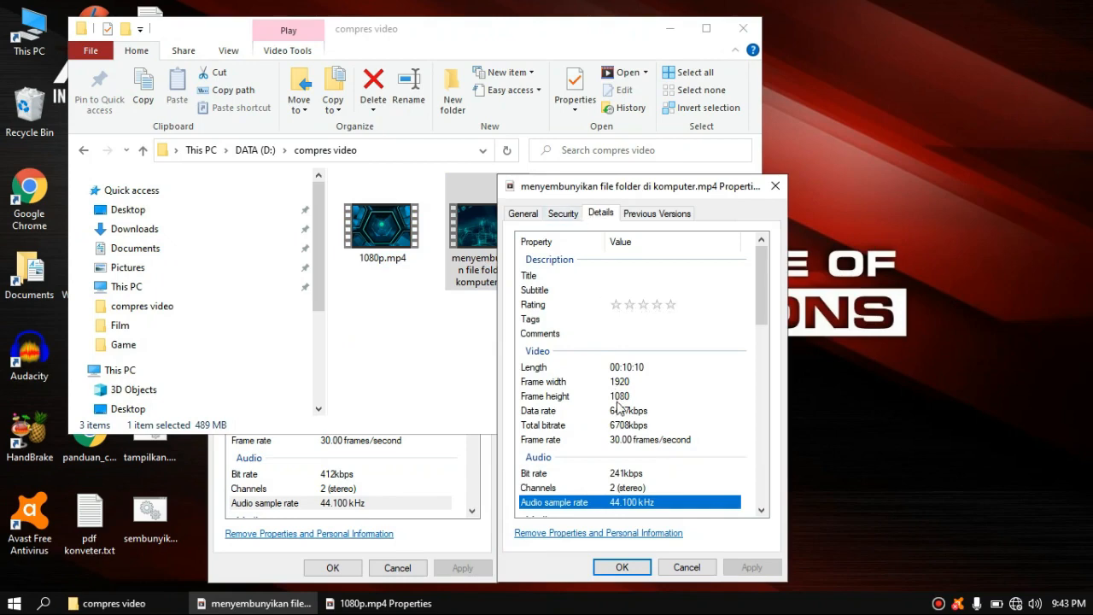
{"action": "left_click", "coordinate": [619, 397]}
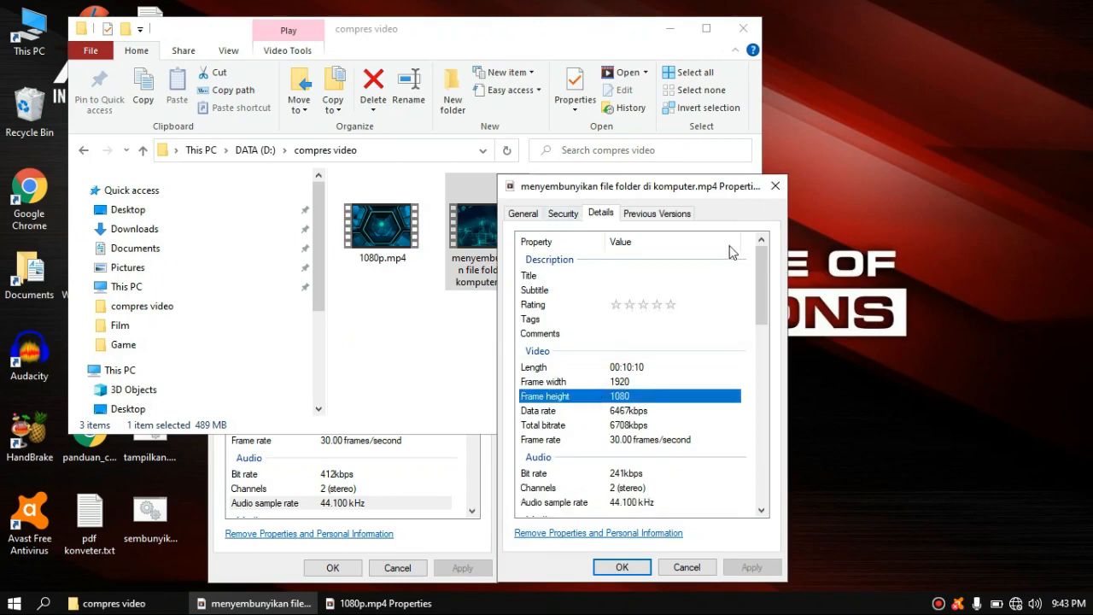
{"action": "left_click", "coordinate": [775, 186]}
Open resolusi video.txt and highlight the 1080p resolution line.
{"action": "double_click", "coordinate": [599, 239]}
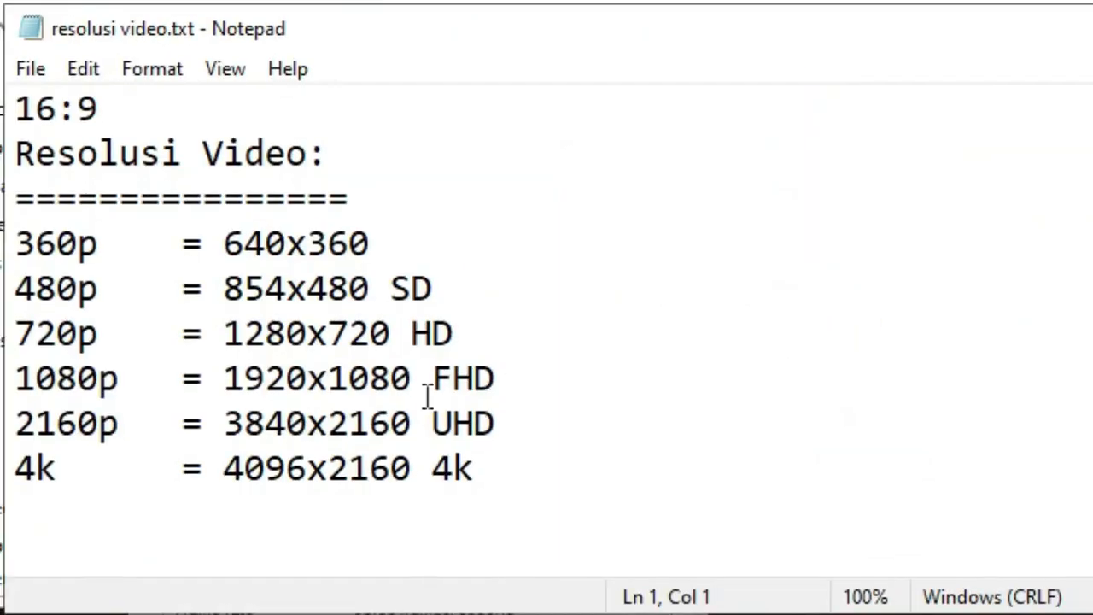
{"action": "left_click_drag", "start_coordinate": [521, 386], "coordinate": [13, 389]}
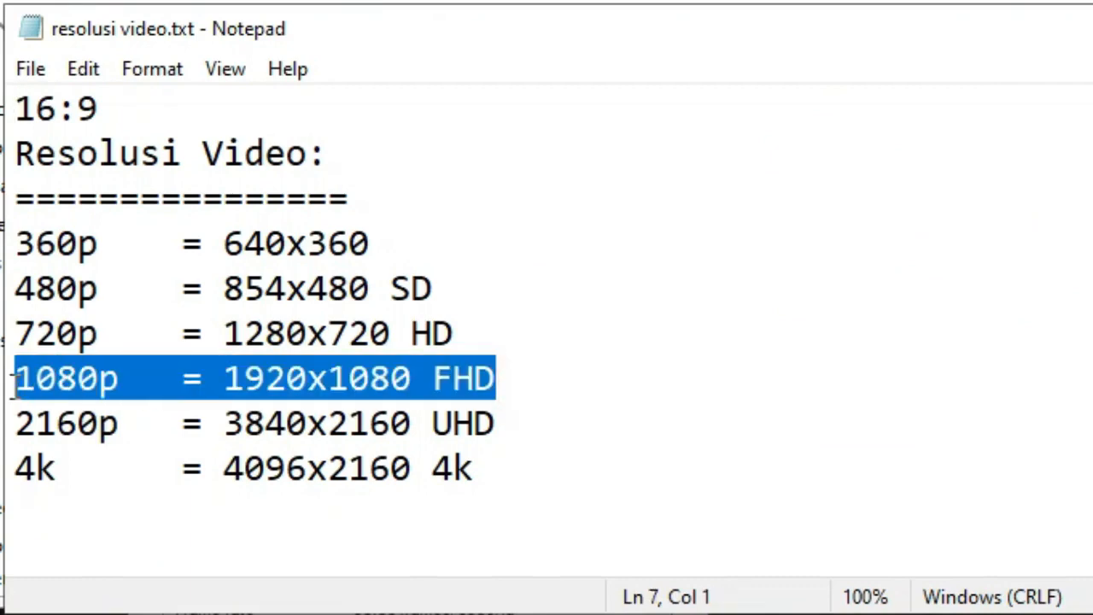
Compare the 720p and 1080p resolution lines in resolusi video.txt by highlighting them in turn, and close the file.
{"action": "left_click_drag", "start_coordinate": [474, 344], "coordinate": [14, 345]}
{"action": "left_click_drag", "start_coordinate": [503, 378], "coordinate": [14, 383]}
{"action": "left_click_drag", "start_coordinate": [491, 340], "coordinate": [12, 333]}
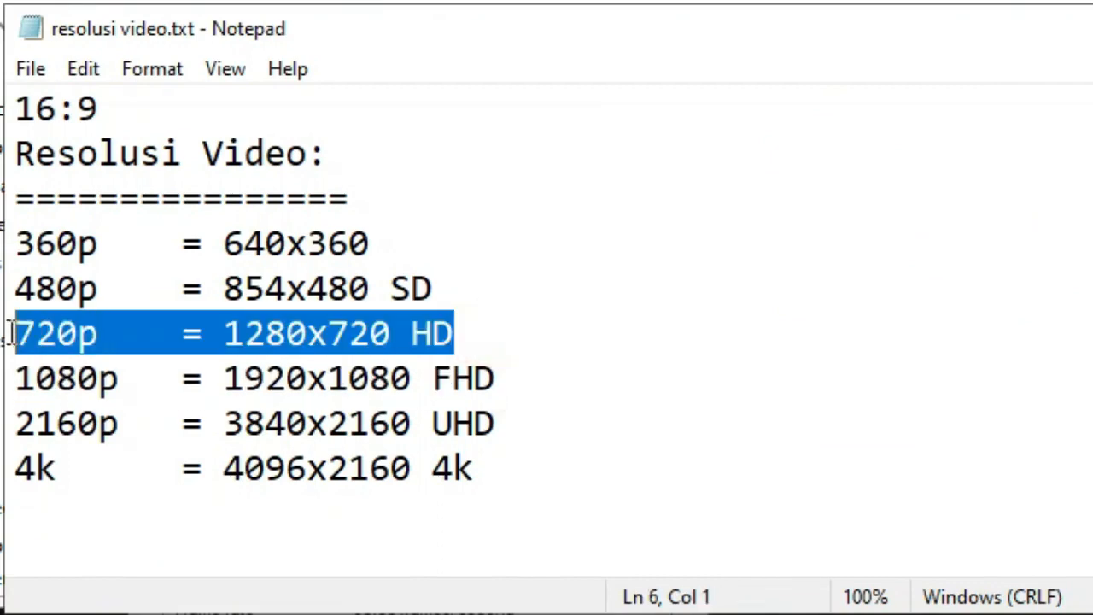
{"action": "left_click", "coordinate": [464, 337]}
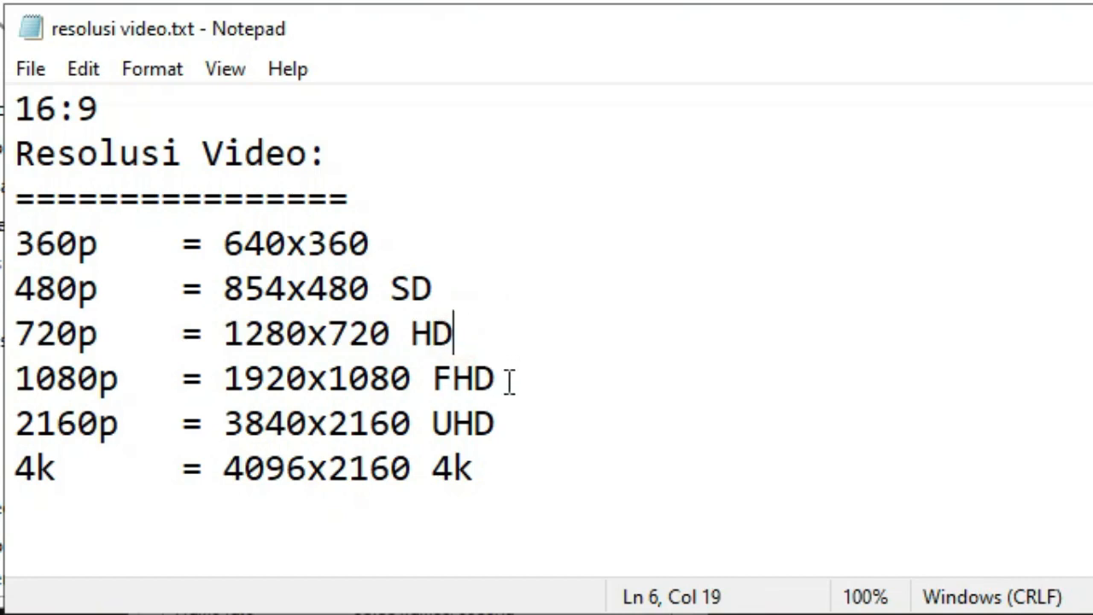
{"action": "left_click_drag", "start_coordinate": [508, 378], "coordinate": [9, 376]}
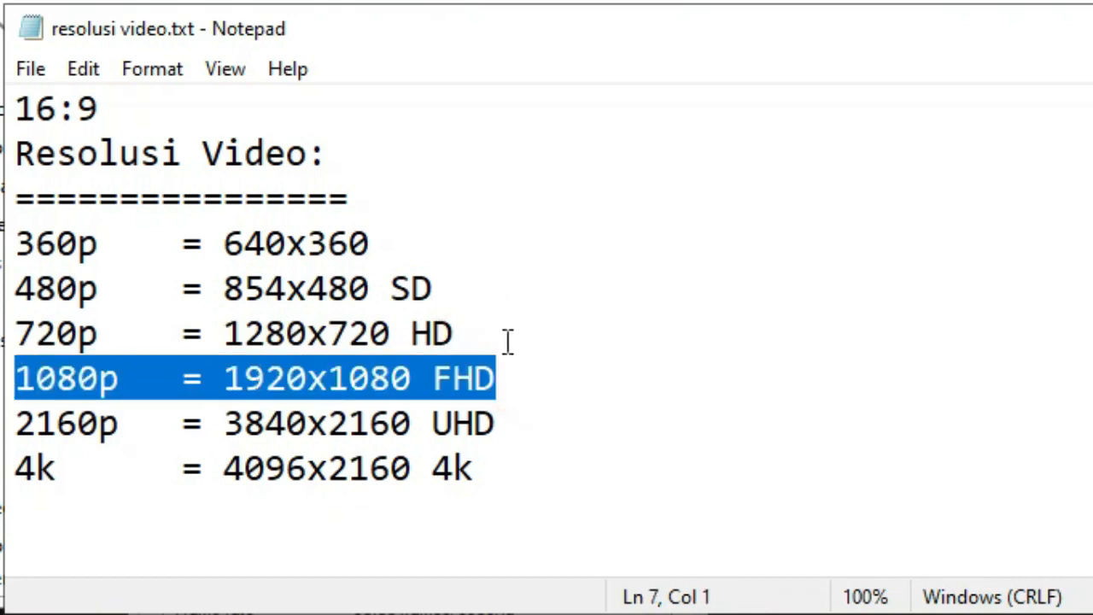
{"action": "left_click_drag", "start_coordinate": [488, 331], "coordinate": [38, 336]}
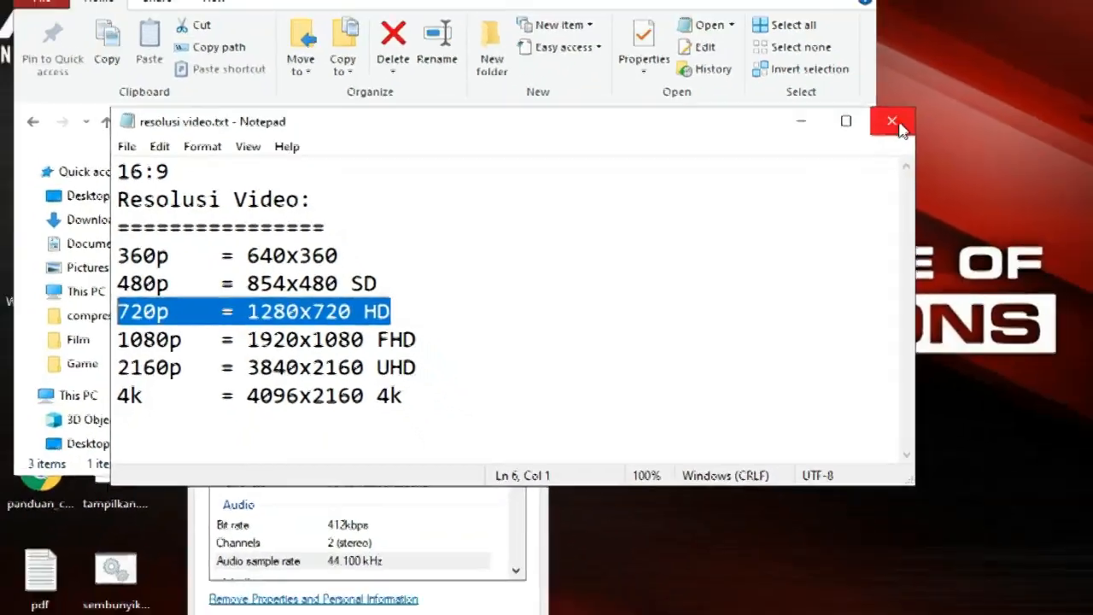
{"action": "left_click", "coordinate": [893, 120]}
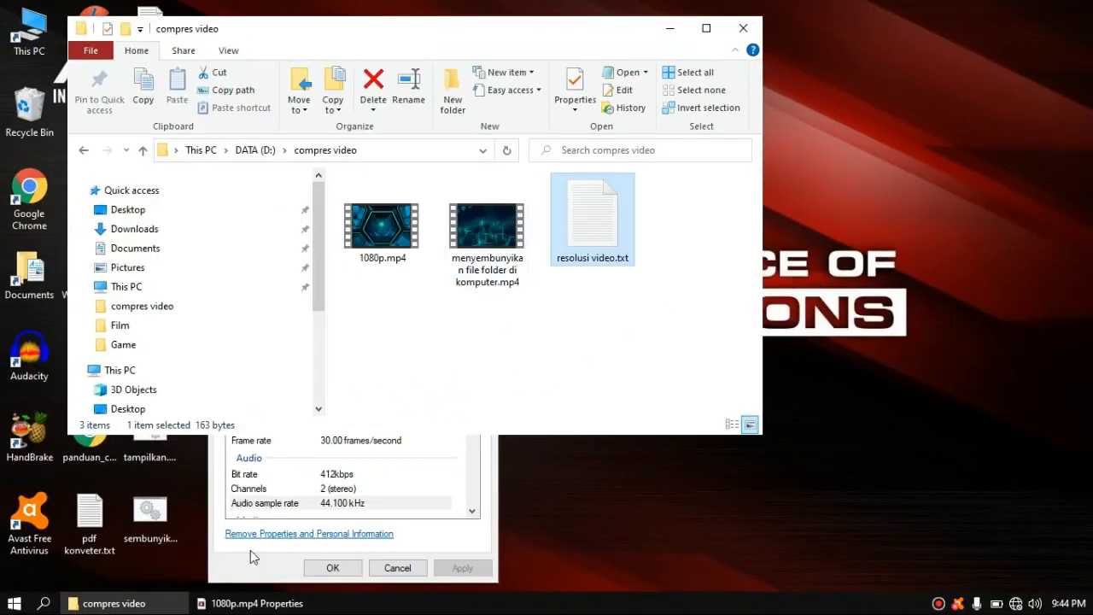
Launch HandBrake, close the 1080p.mp4 properties and load menyembunyikan file folder di komputer.mp4 from the compres video folder as the source.
{"action": "left_click", "coordinate": [28, 450]}
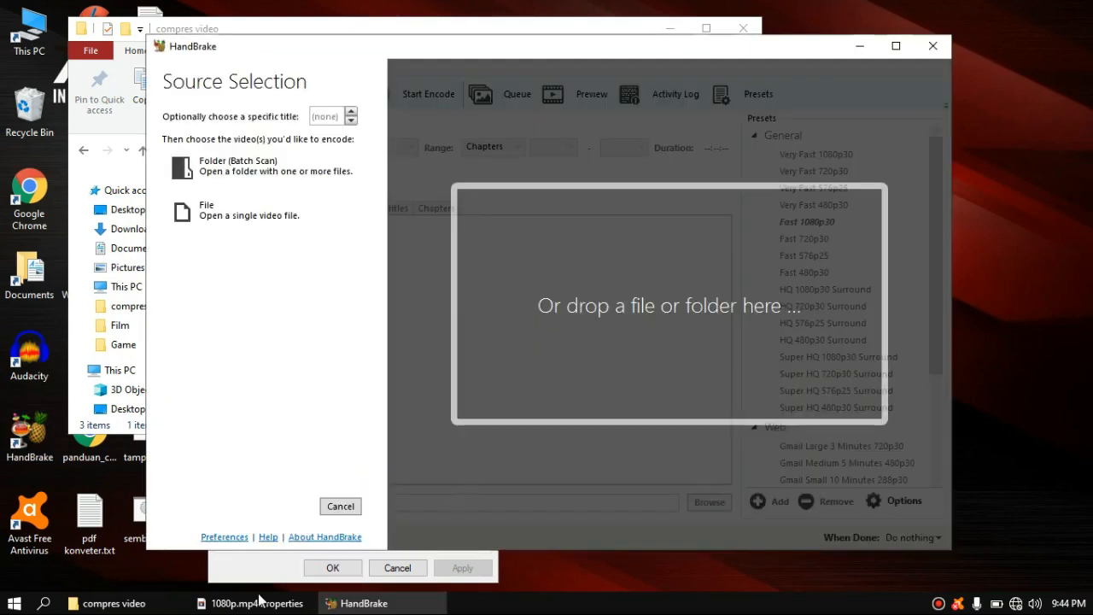
{"action": "left_click", "coordinate": [221, 607]}
{"action": "left_click", "coordinate": [332, 567]}
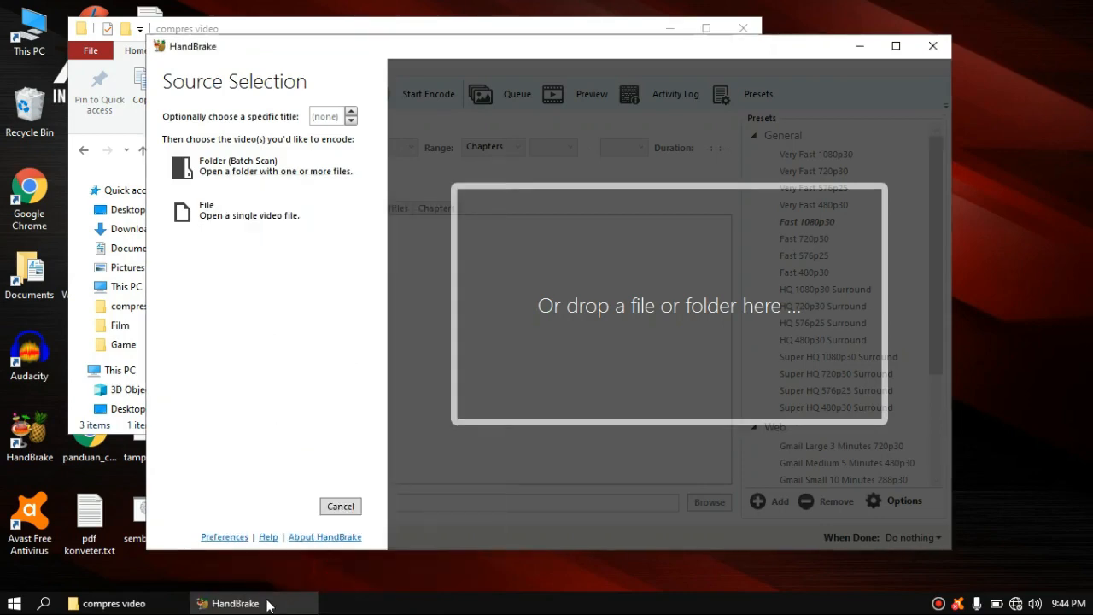
{"action": "right_click", "coordinate": [214, 604]}
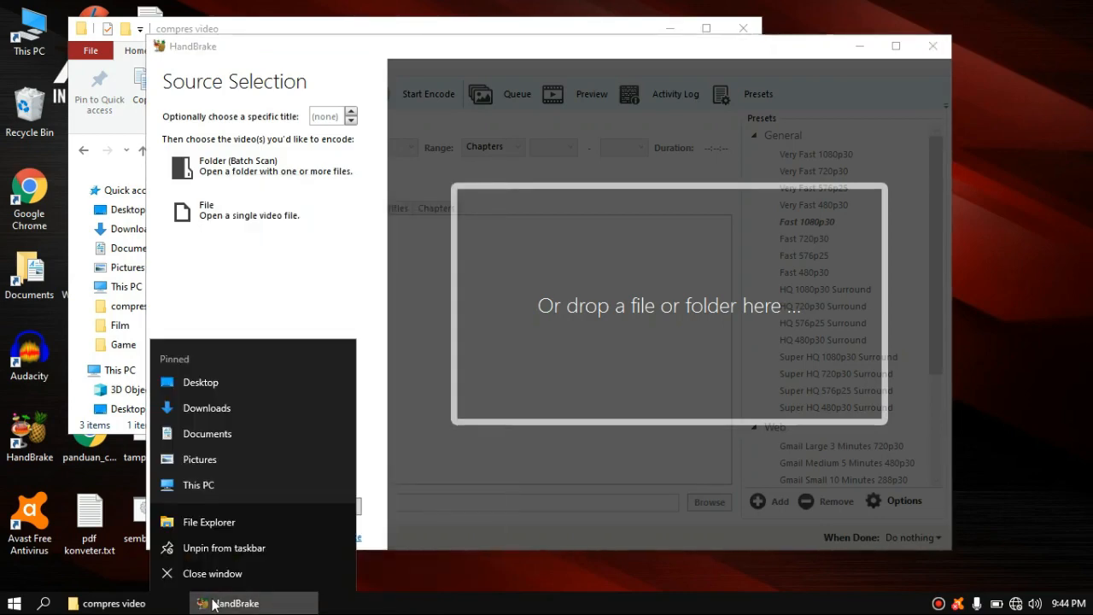
{"action": "left_click", "coordinate": [407, 581]}
{"action": "left_click", "coordinate": [126, 604]}
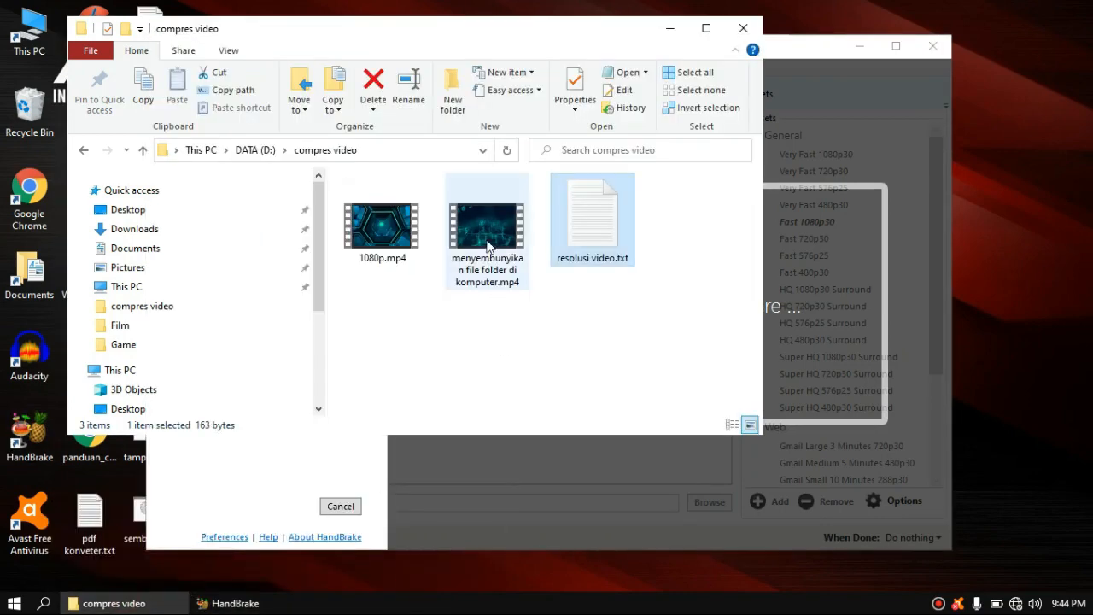
{"action": "left_click", "coordinate": [512, 286]}
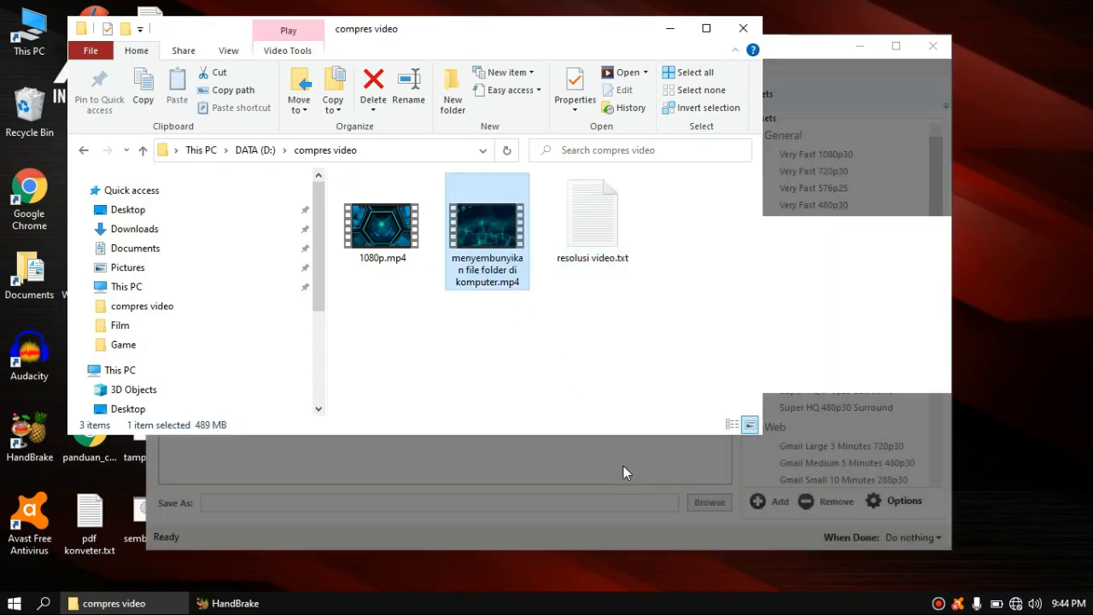
{"action": "left_click", "coordinate": [740, 29]}
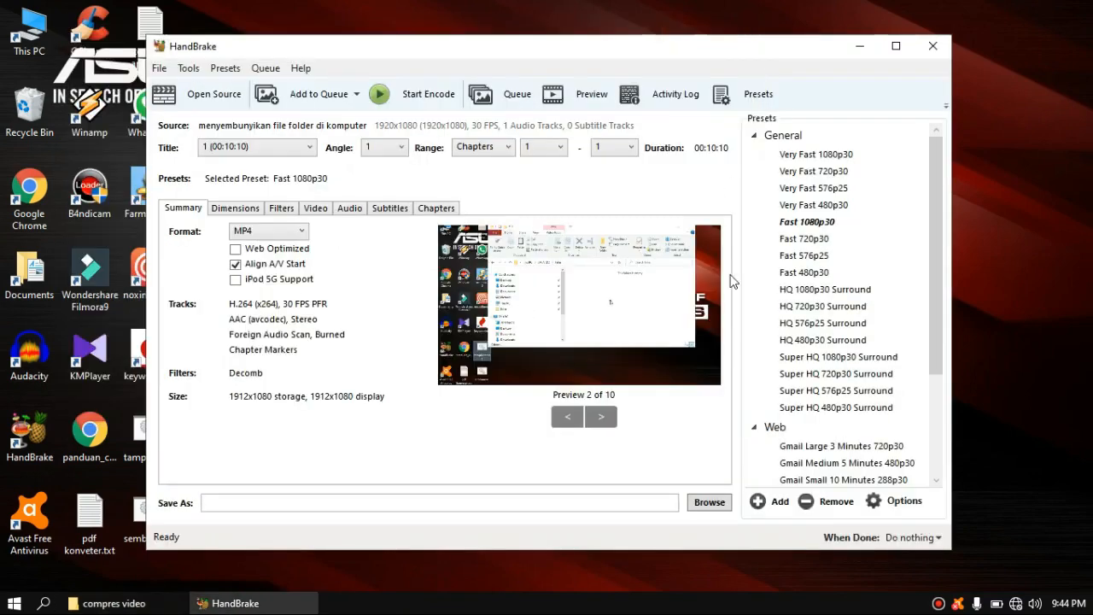
Apply the Fast 720p30 preset from the General group and enable Web Optimized for the MP4 output.
{"action": "left_click", "coordinate": [757, 92]}
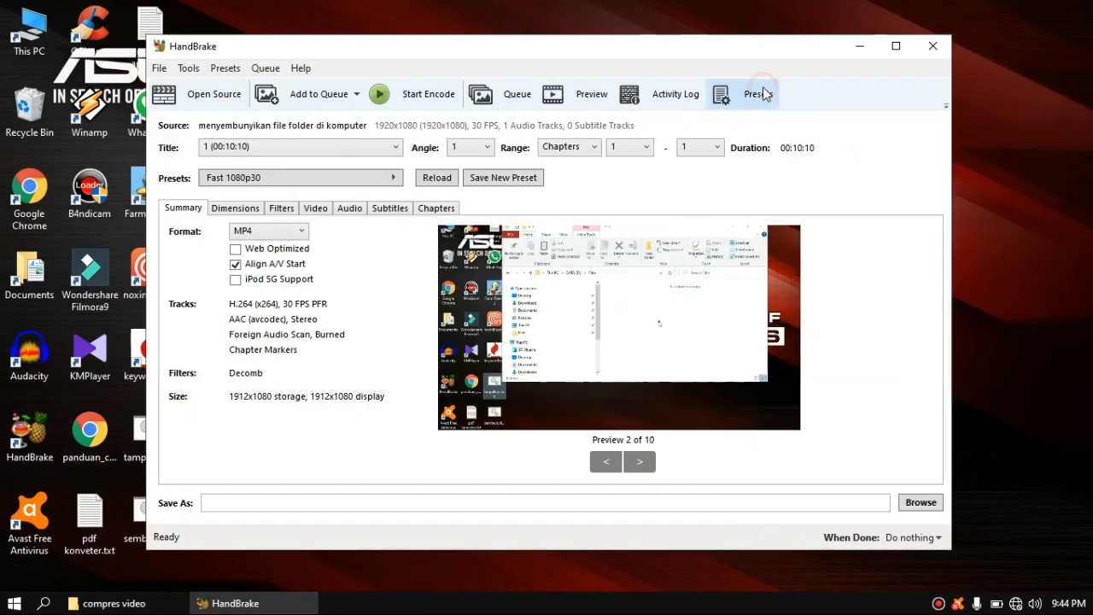
{"action": "left_click", "coordinate": [757, 93]}
{"action": "left_click", "coordinate": [754, 135]}
{"action": "left_click", "coordinate": [754, 135]}
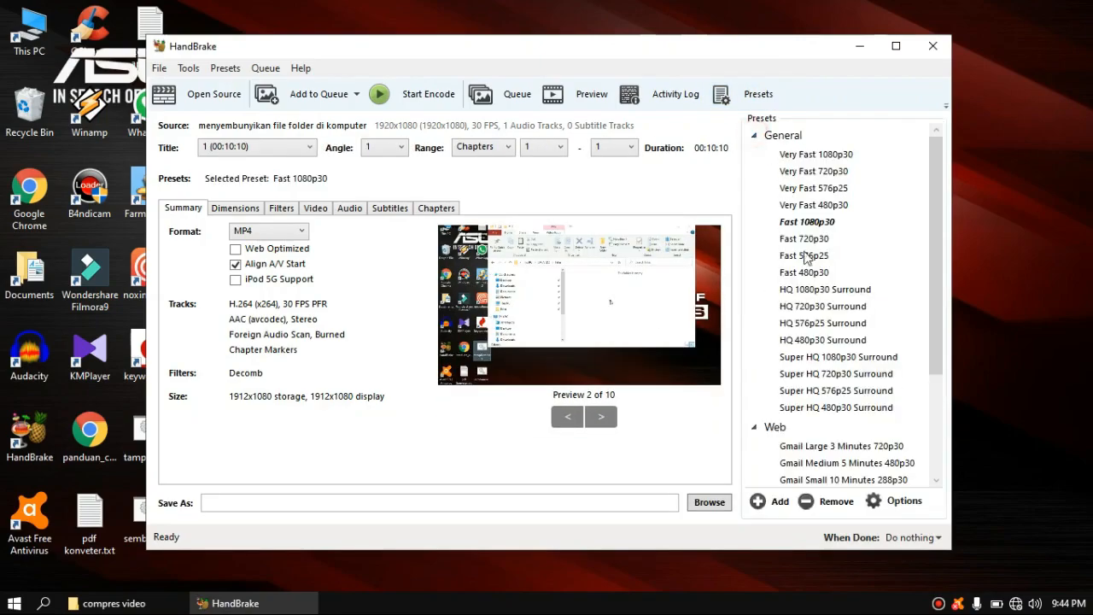
{"action": "left_click", "coordinate": [811, 240]}
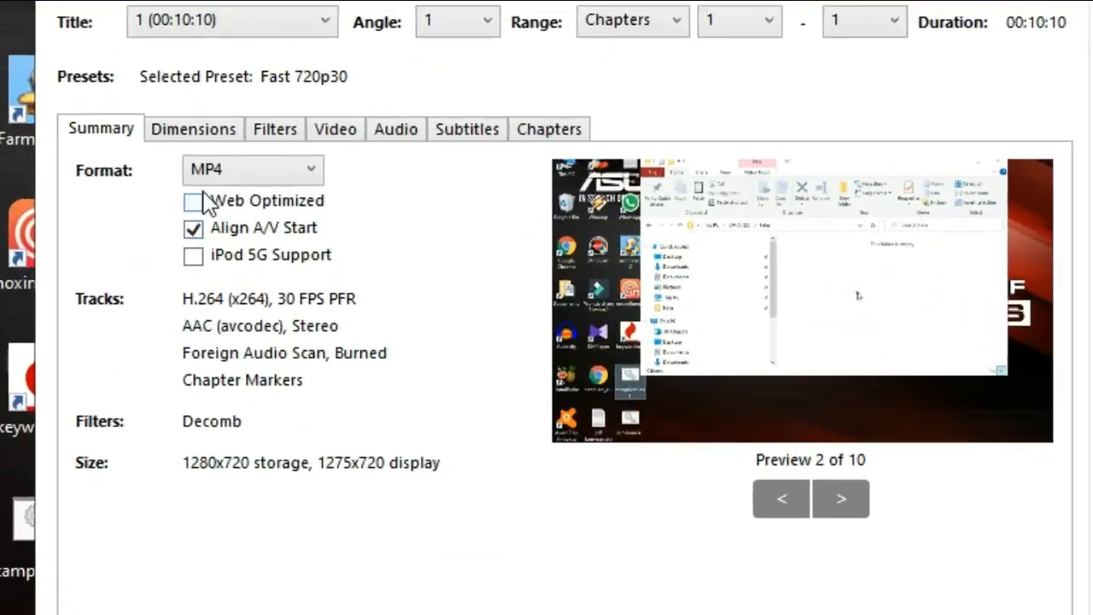
{"action": "left_click", "coordinate": [235, 249]}
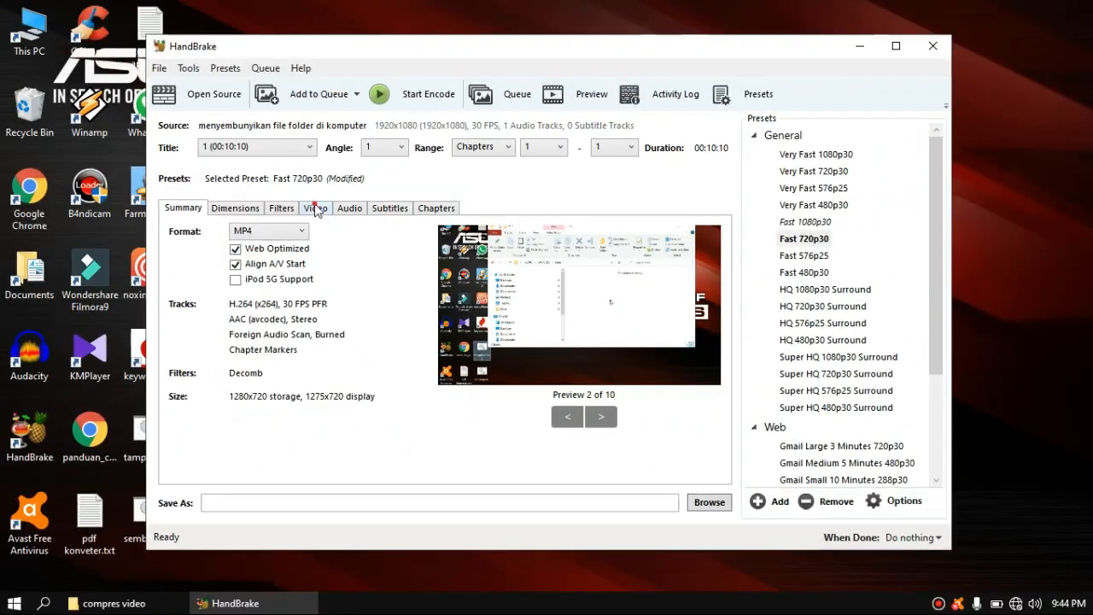
Check the video quality settings and set the audio track to Quality mode with a value of 10.
{"action": "left_click", "coordinate": [325, 171]}
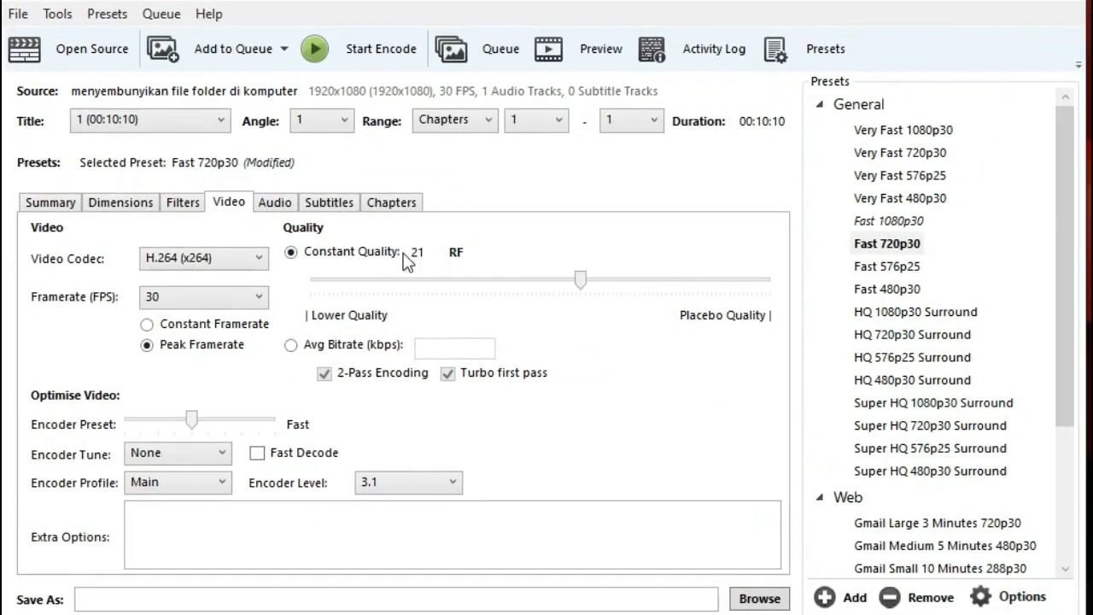
{"action": "left_click", "coordinate": [275, 202]}
{"action": "left_click", "coordinate": [431, 301]}
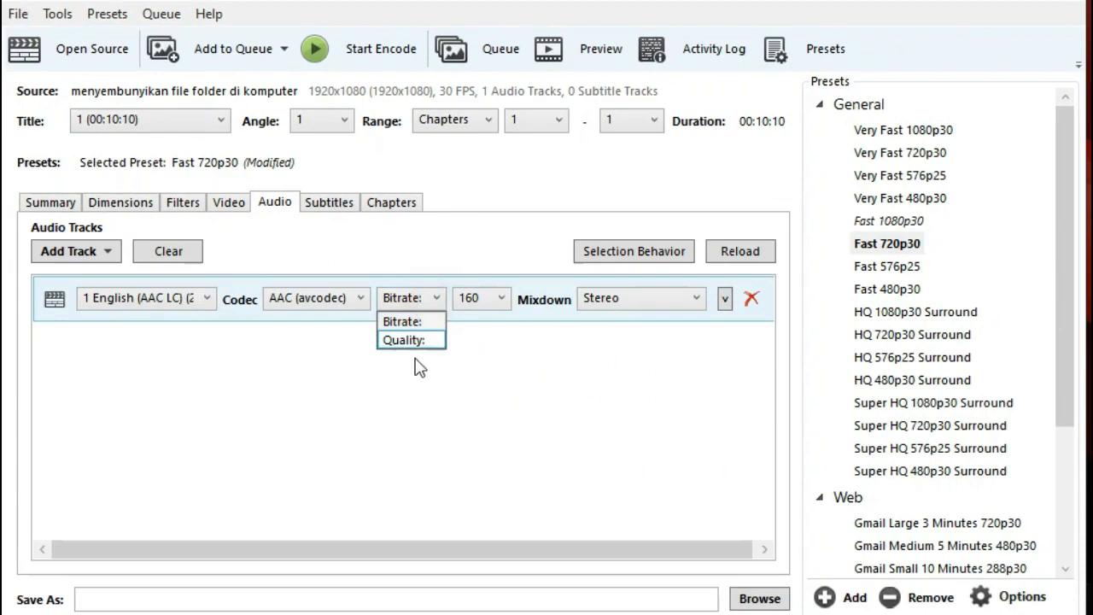
{"action": "left_click", "coordinate": [414, 339]}
{"action": "left_click", "coordinate": [486, 299]}
{"action": "left_click", "coordinate": [466, 488]}
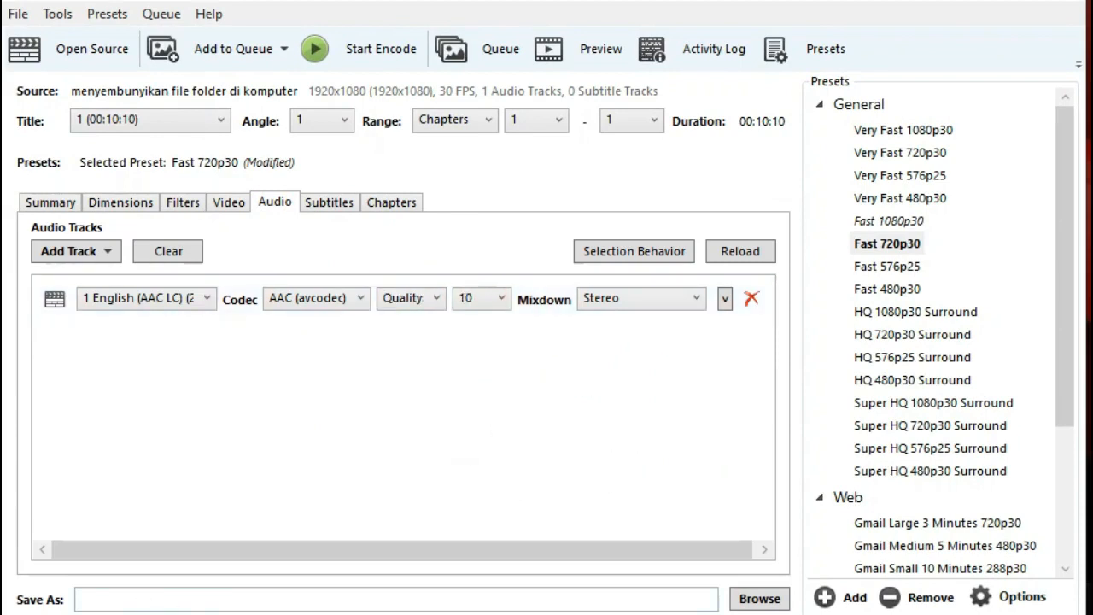
Set the output file to 720p.mp4 in D:\compres video, start the encode and review the output summary.
{"action": "left_click", "coordinate": [94, 598]}
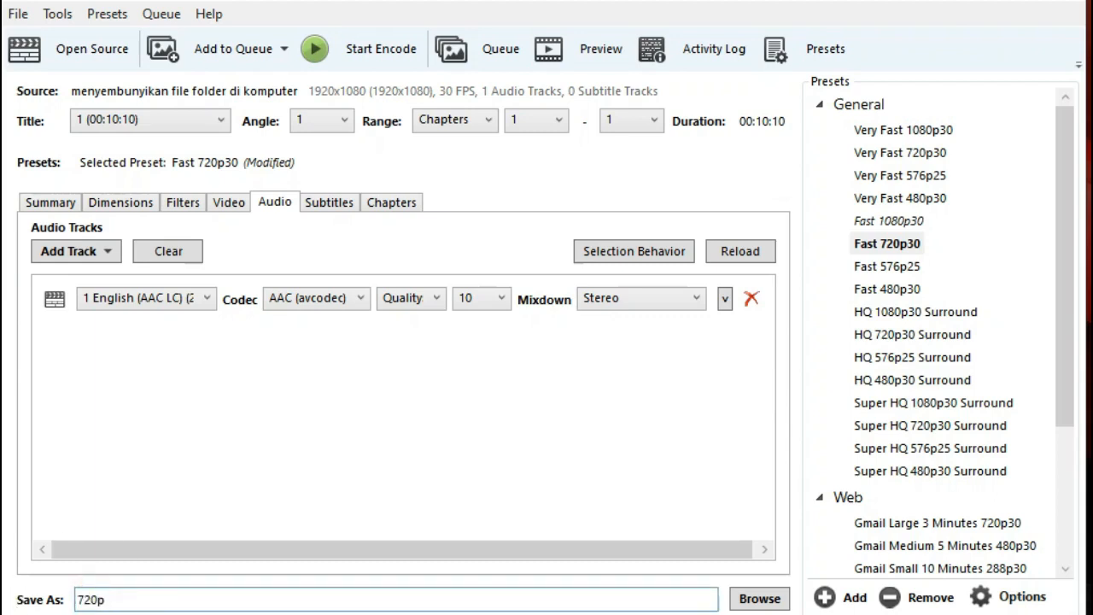
{"action": "left_click", "coordinate": [737, 601]}
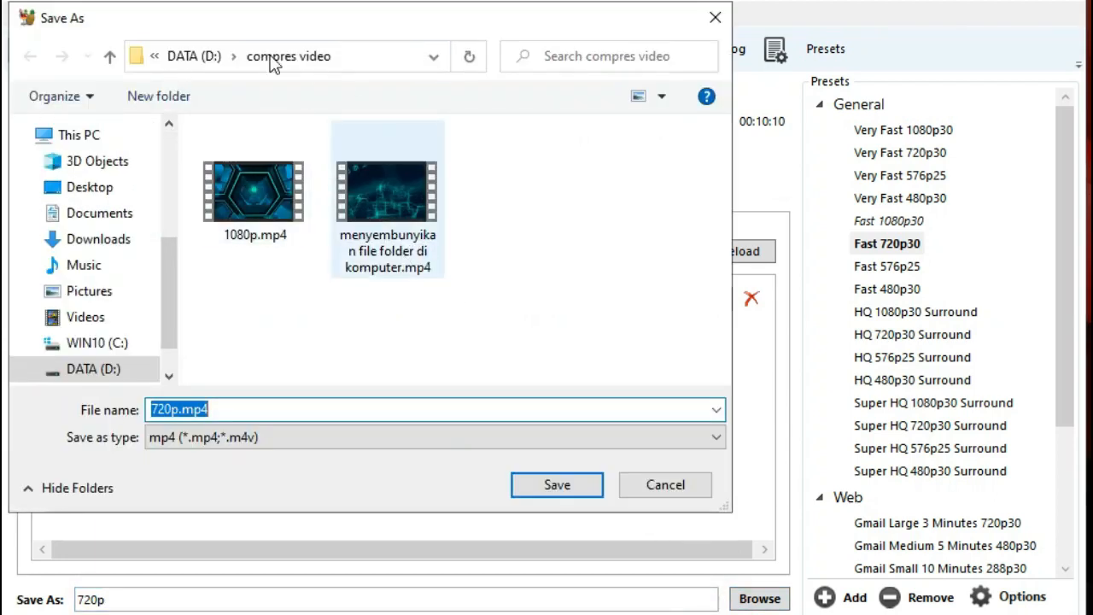
{"action": "left_click", "coordinate": [561, 491]}
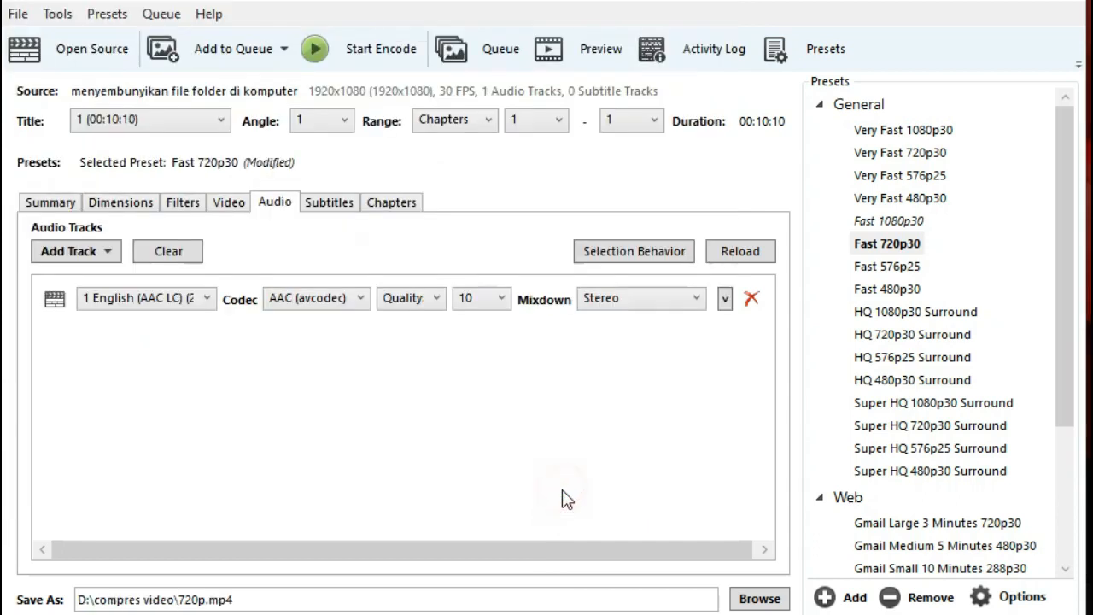
{"action": "left_click", "coordinate": [344, 48]}
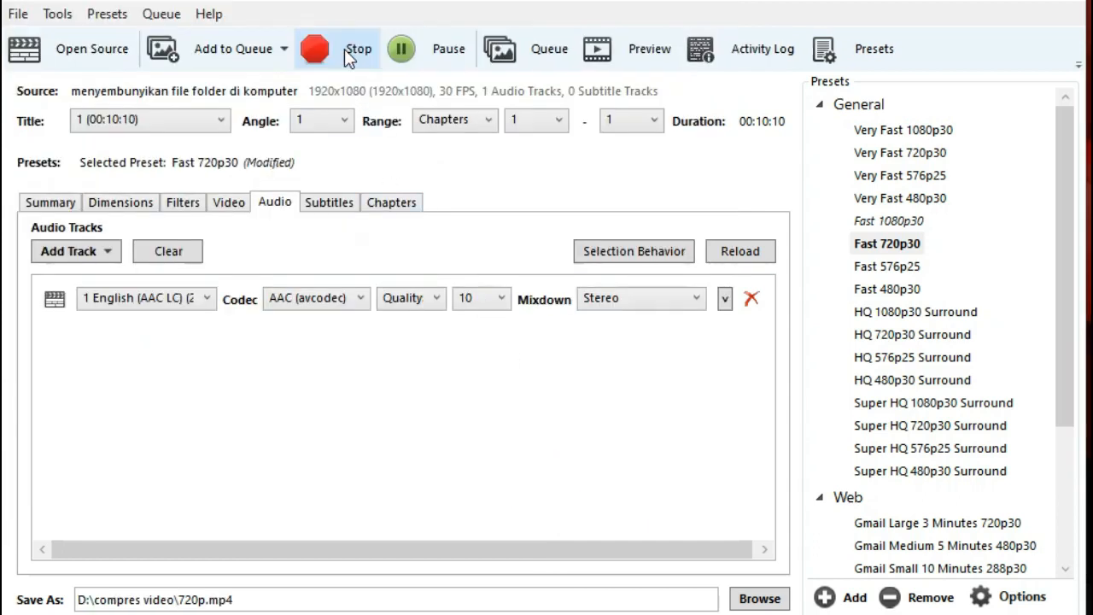
{"action": "left_click", "coordinate": [56, 206]}
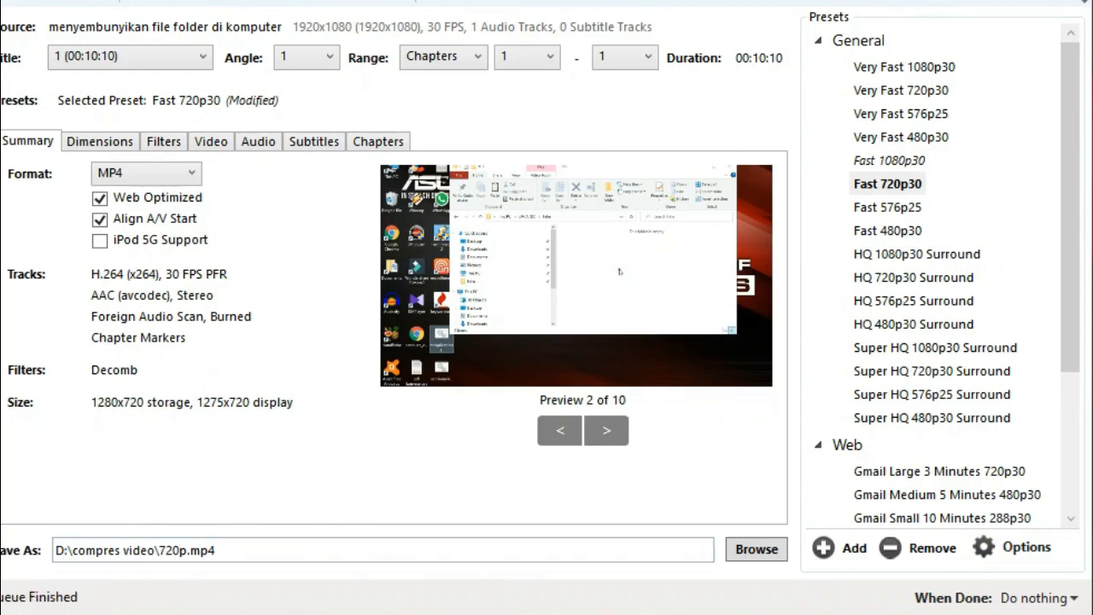
Refresh the compres video folder and check the file size of 720p.mp4 in its properties.
{"action": "key", "text": "alt+Tab"}
{"action": "right_click", "coordinate": [410, 327]}
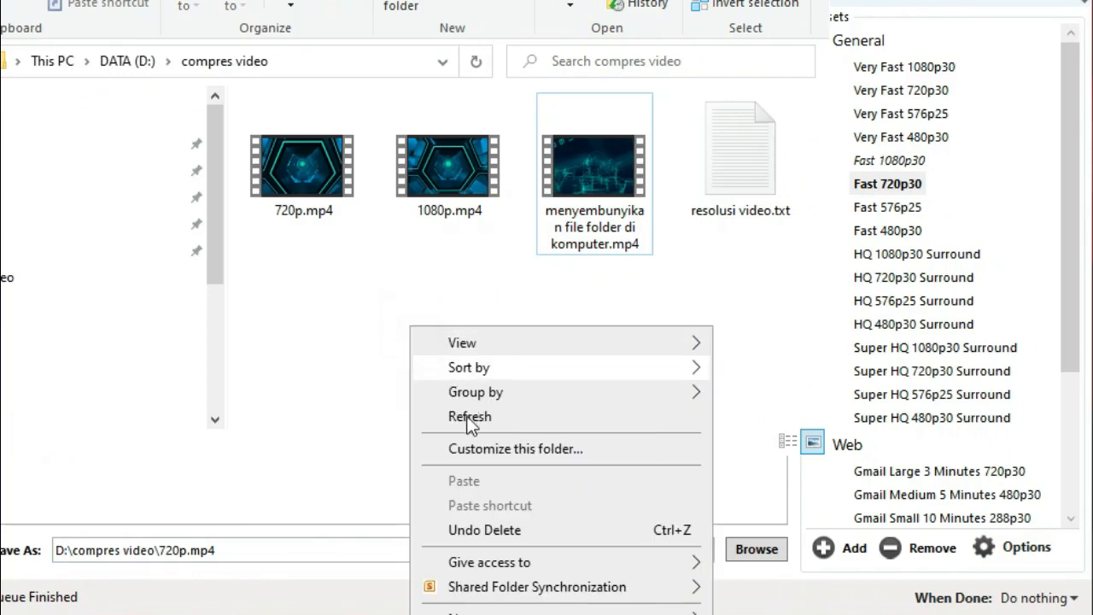
{"action": "left_click", "coordinate": [466, 416]}
{"action": "right_click", "coordinate": [295, 159]}
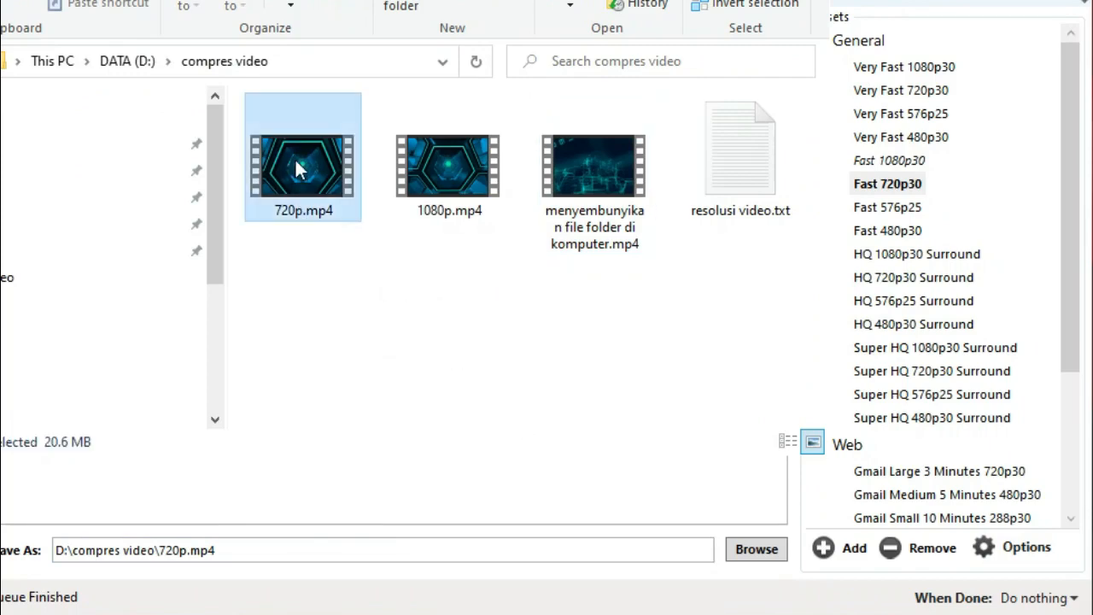
{"action": "left_click", "coordinate": [365, 599]}
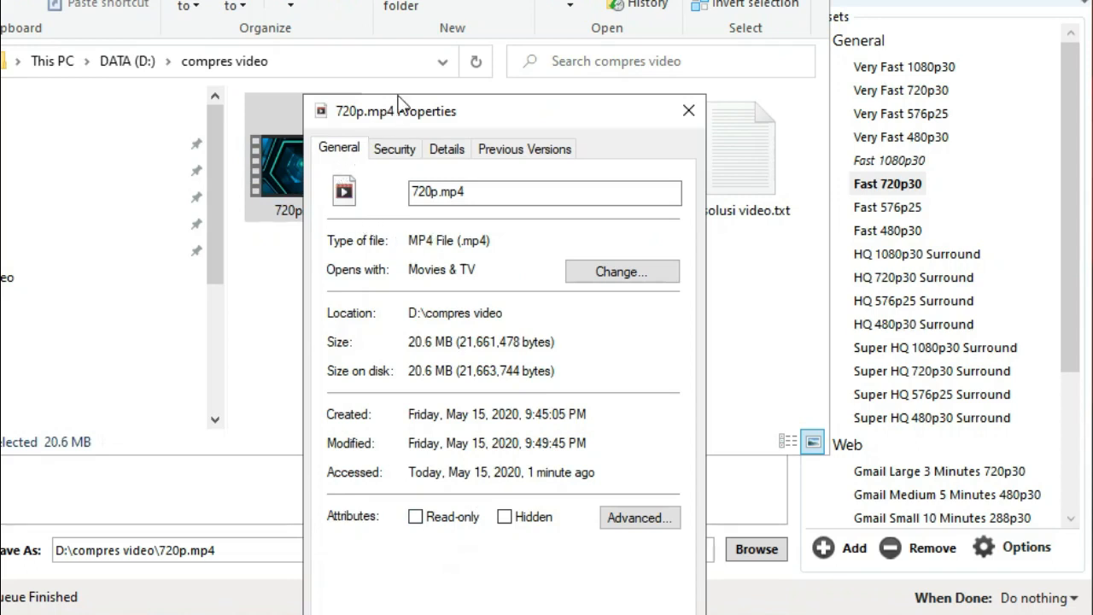
{"action": "left_click_drag", "start_coordinate": [402, 111], "coordinate": [324, 17]}
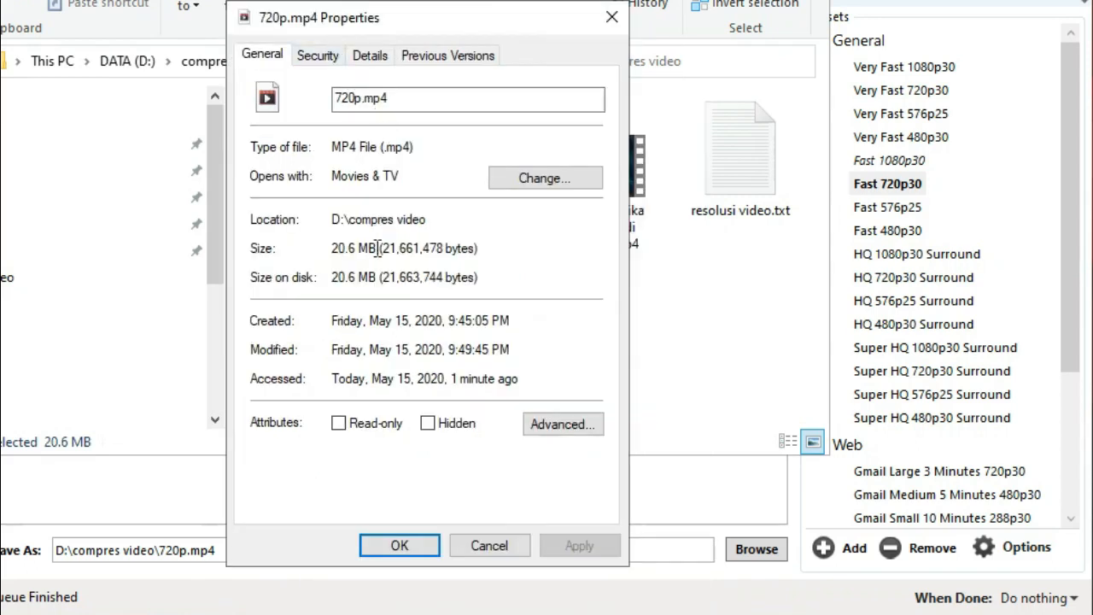
{"action": "left_click_drag", "start_coordinate": [481, 249], "coordinate": [327, 253]}
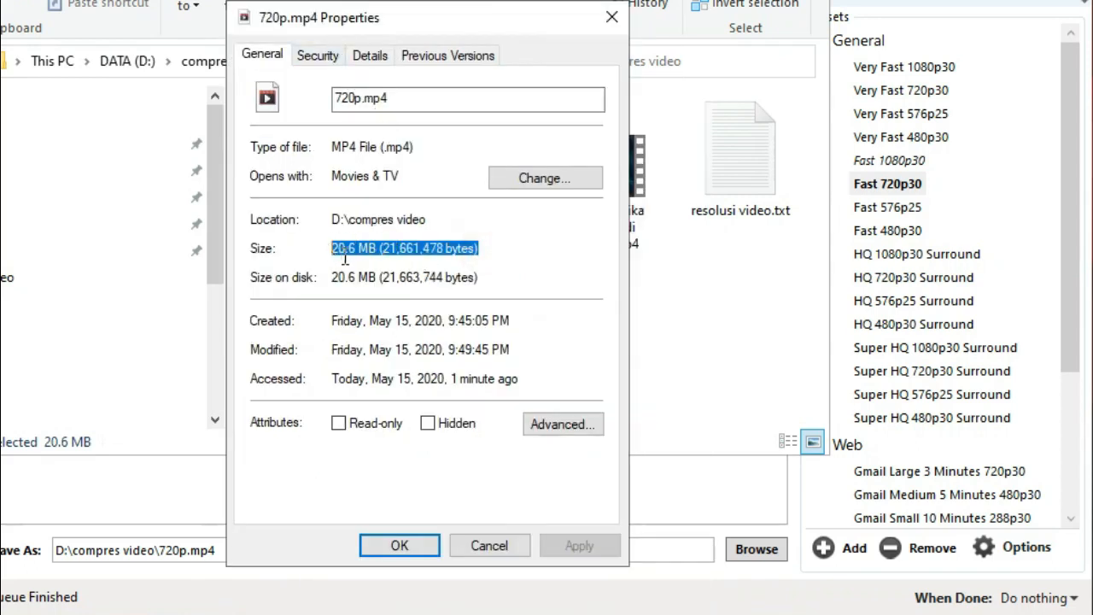
Check the frame width, frame height, frame rate and audio sample rate of 720p.mp4, and close its properties.
{"action": "left_click", "coordinate": [316, 56]}
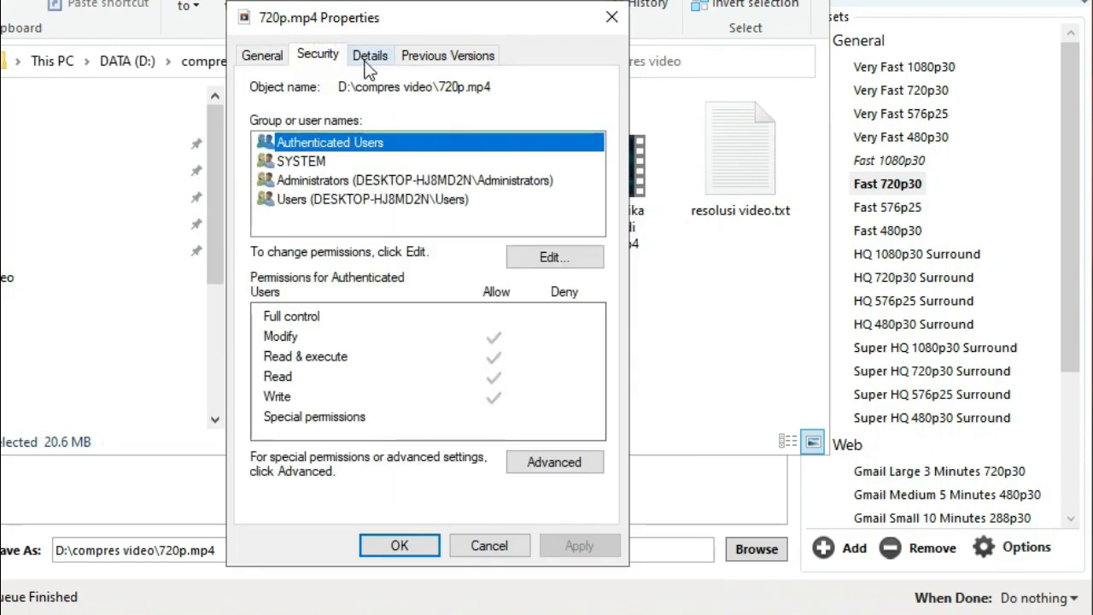
{"action": "left_click", "coordinate": [371, 57]}
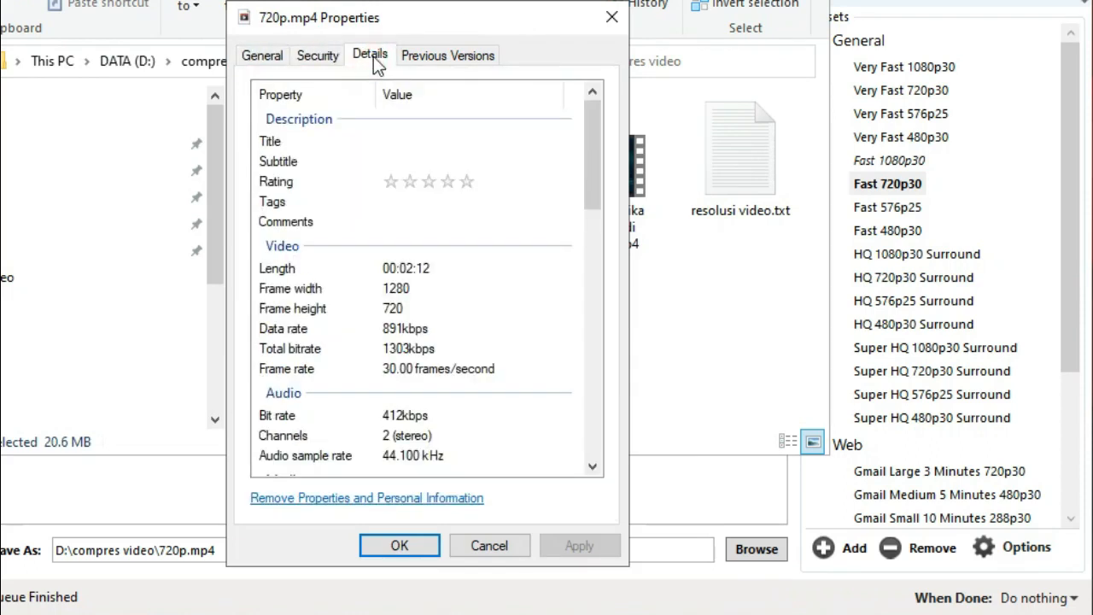
{"action": "left_click", "coordinate": [389, 292]}
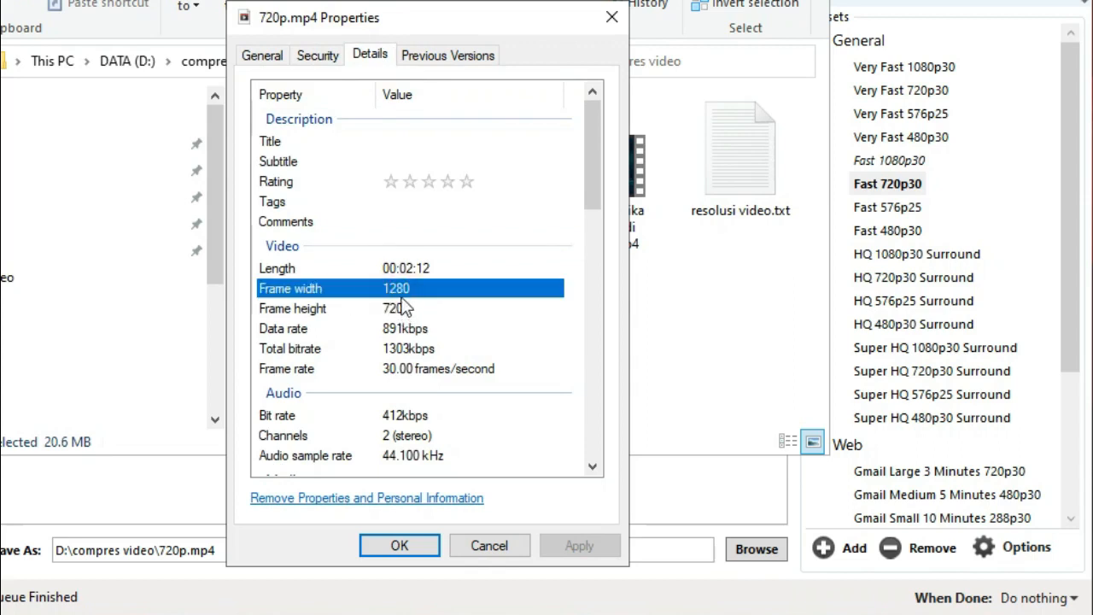
{"action": "left_click", "coordinate": [406, 310]}
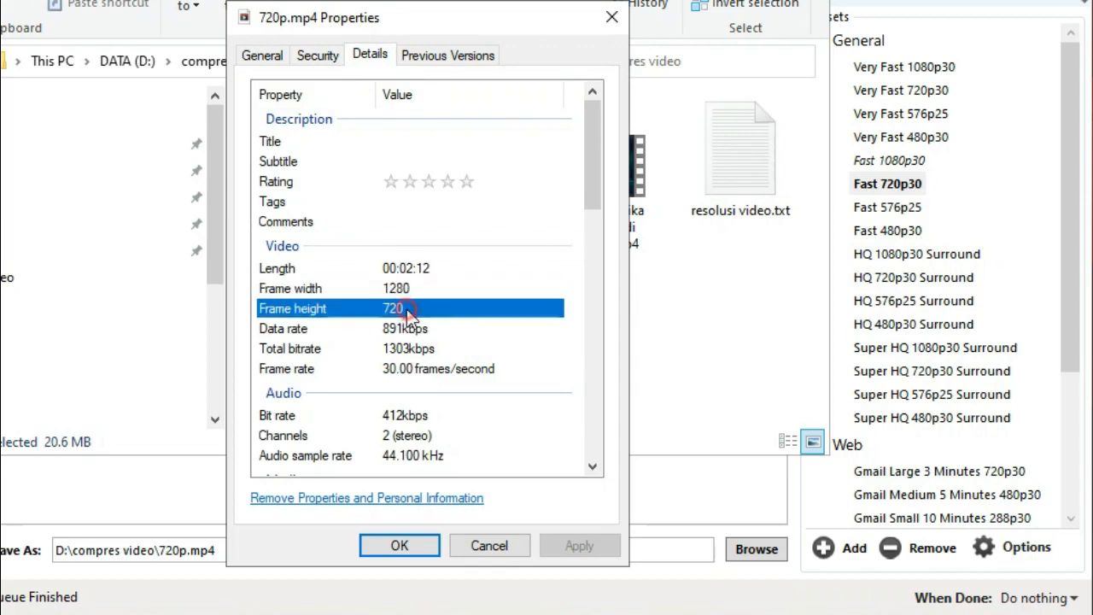
{"action": "left_click", "coordinate": [414, 369]}
{"action": "left_click", "coordinate": [399, 457]}
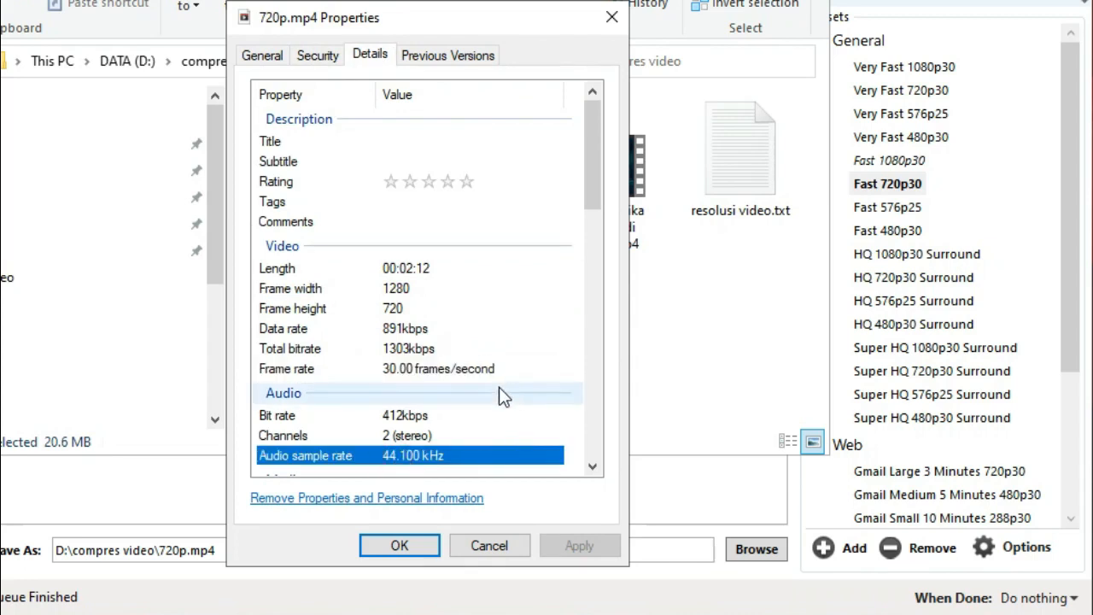
{"action": "left_click", "coordinate": [411, 547]}
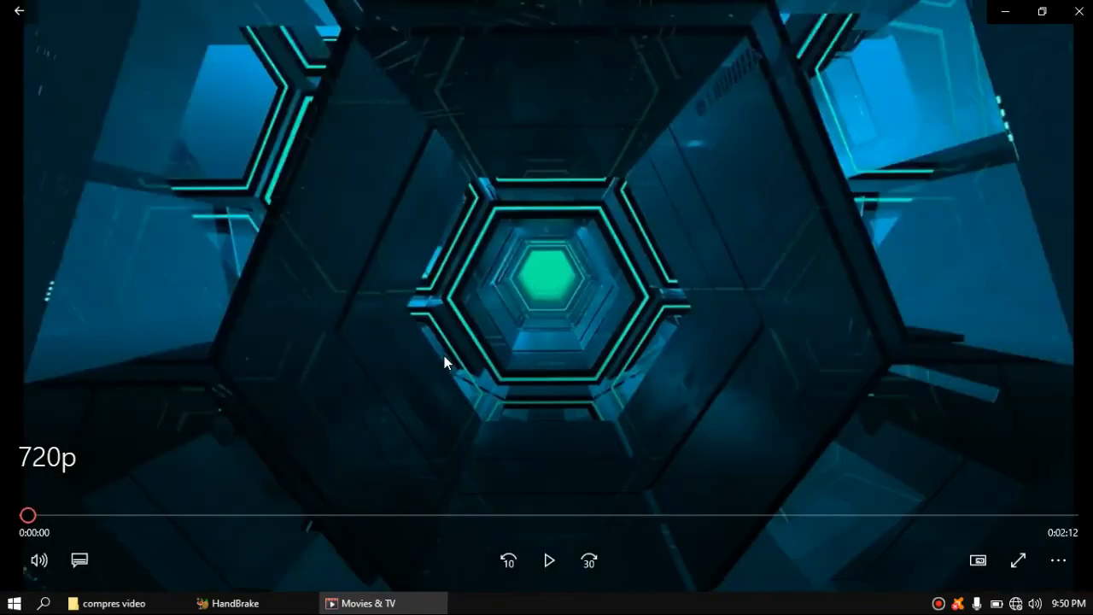
Play 720p.mp4 in full screen and skip a few seconds ahead to check its playback quality.
{"action": "double_click", "coordinate": [444, 356]}
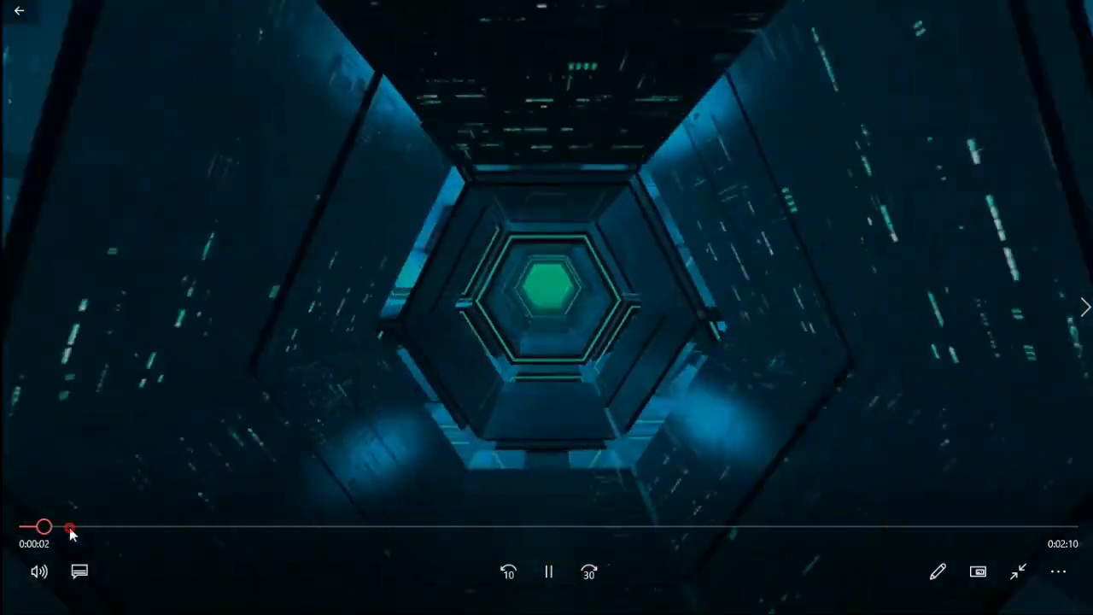
{"action": "left_click", "coordinate": [70, 527]}
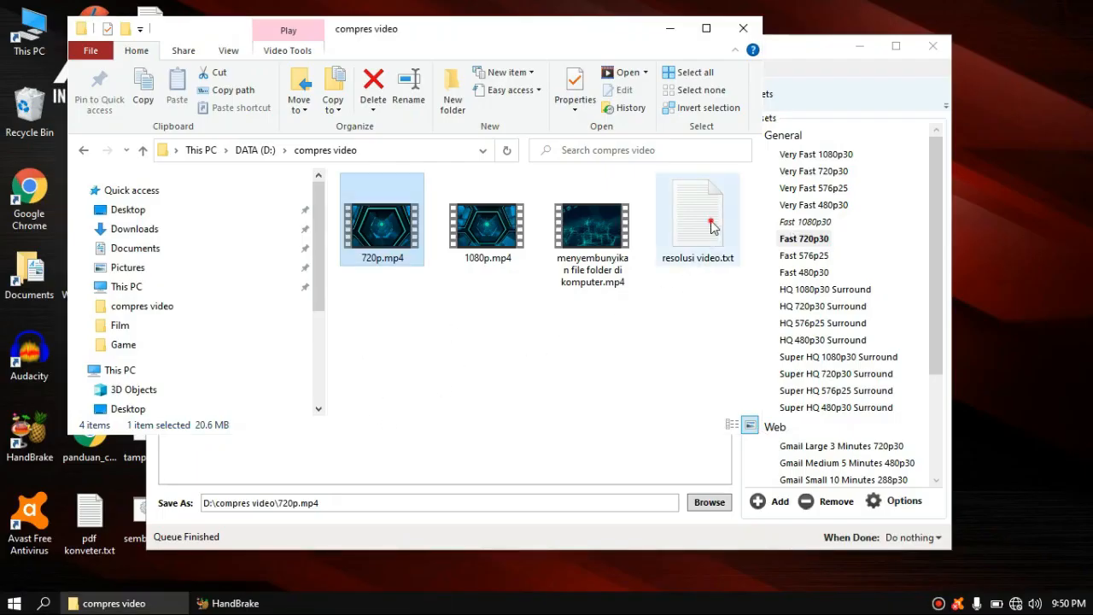
Open resolusi video.txt from the compres video folder and highlight the 360p to 720p lines for review.
{"action": "double_click", "coordinate": [706, 257]}
{"action": "left_click", "coordinate": [738, 152]}
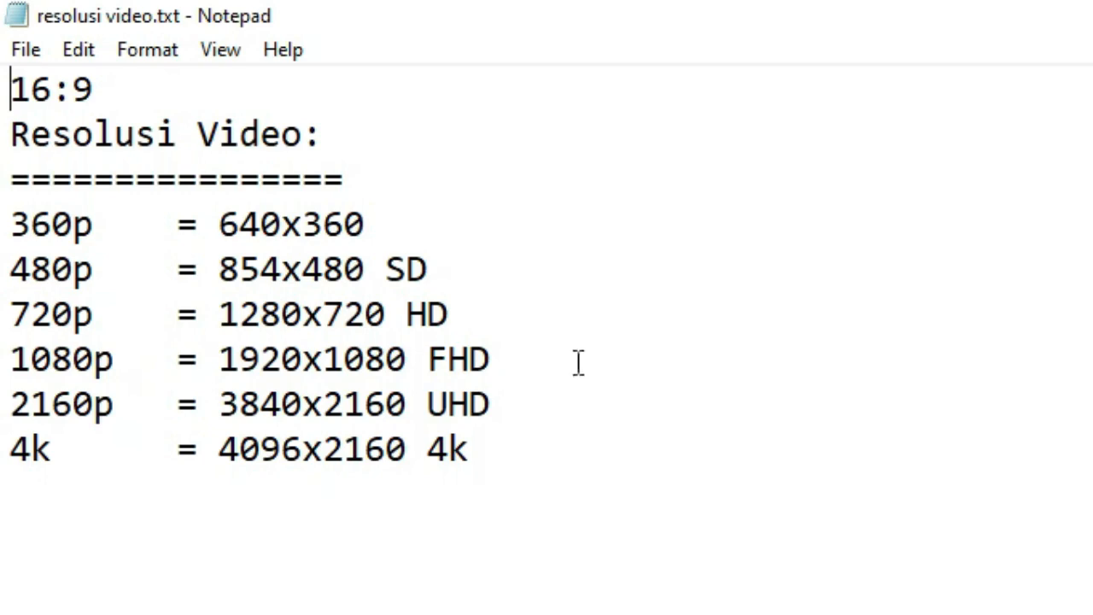
{"action": "left_click_drag", "start_coordinate": [495, 318], "coordinate": [7, 223]}
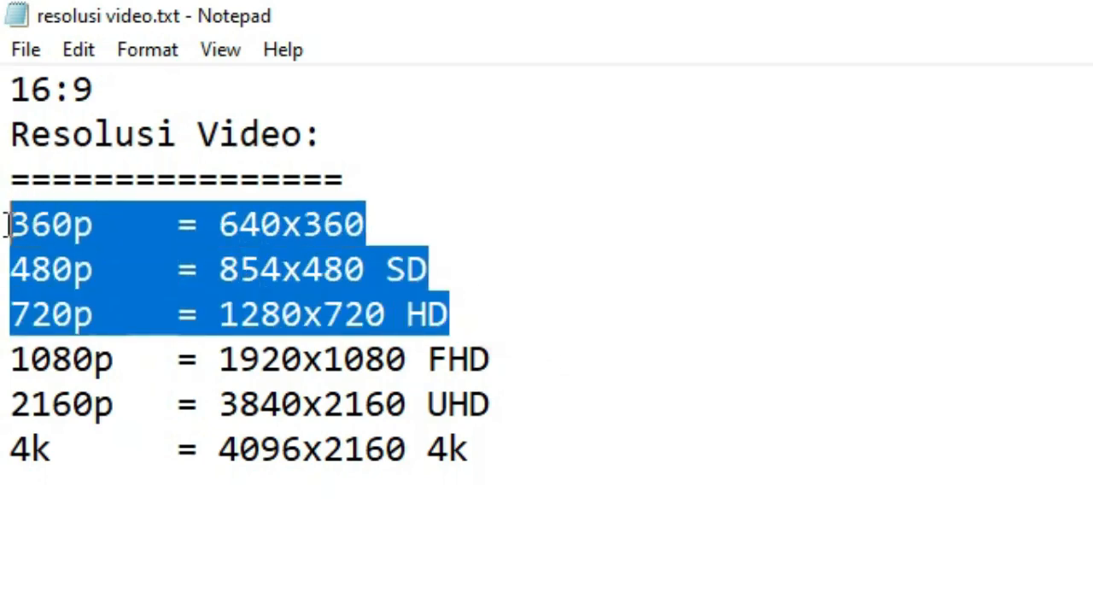
{"action": "left_click", "coordinate": [511, 363]}
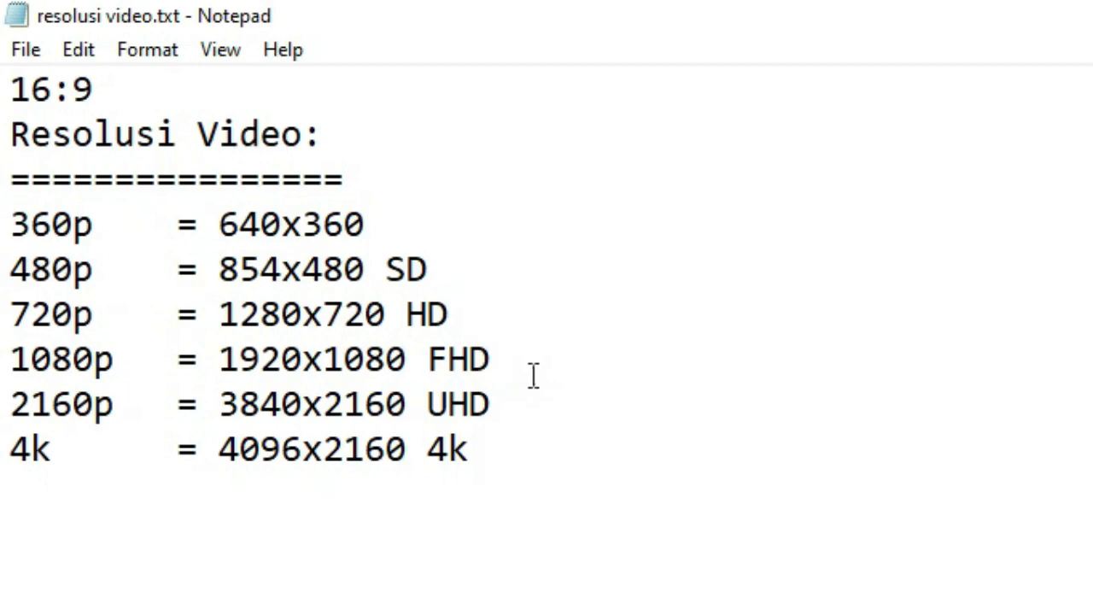
Highlight the 1080p line in the resolution list and compare it with the 360p, 480p and 720p lines.
{"action": "left_click_drag", "start_coordinate": [521, 373], "coordinate": [13, 359]}
{"action": "left_click_drag", "start_coordinate": [522, 368], "coordinate": [16, 366]}
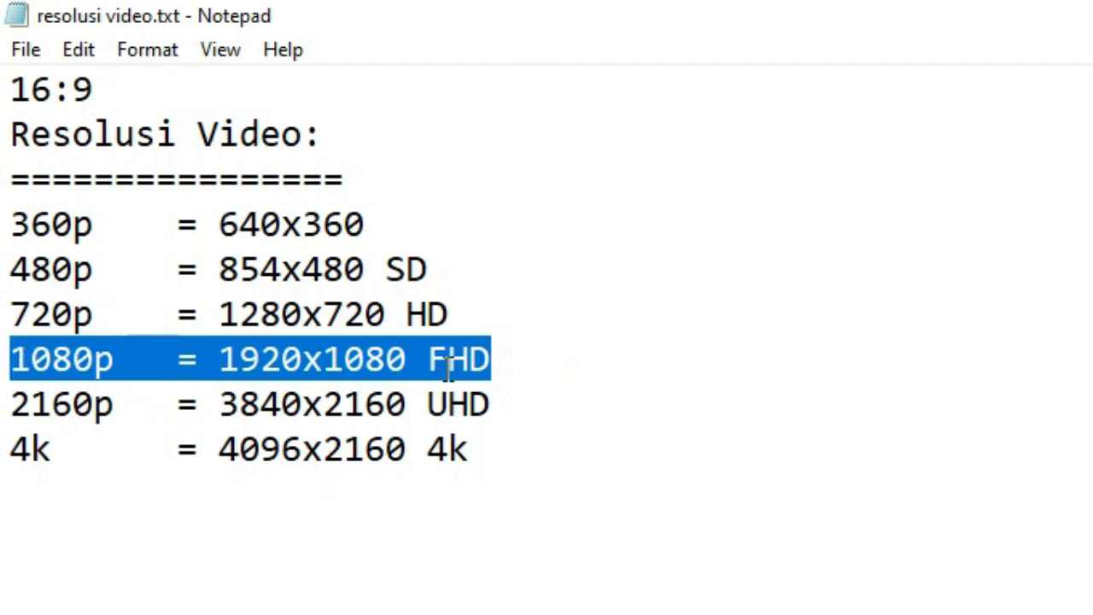
{"action": "left_click_drag", "start_coordinate": [509, 369], "coordinate": [4, 369]}
{"action": "left_click_drag", "start_coordinate": [509, 365], "coordinate": [4, 365]}
{"action": "left_click_drag", "start_coordinate": [456, 314], "coordinate": [15, 282]}
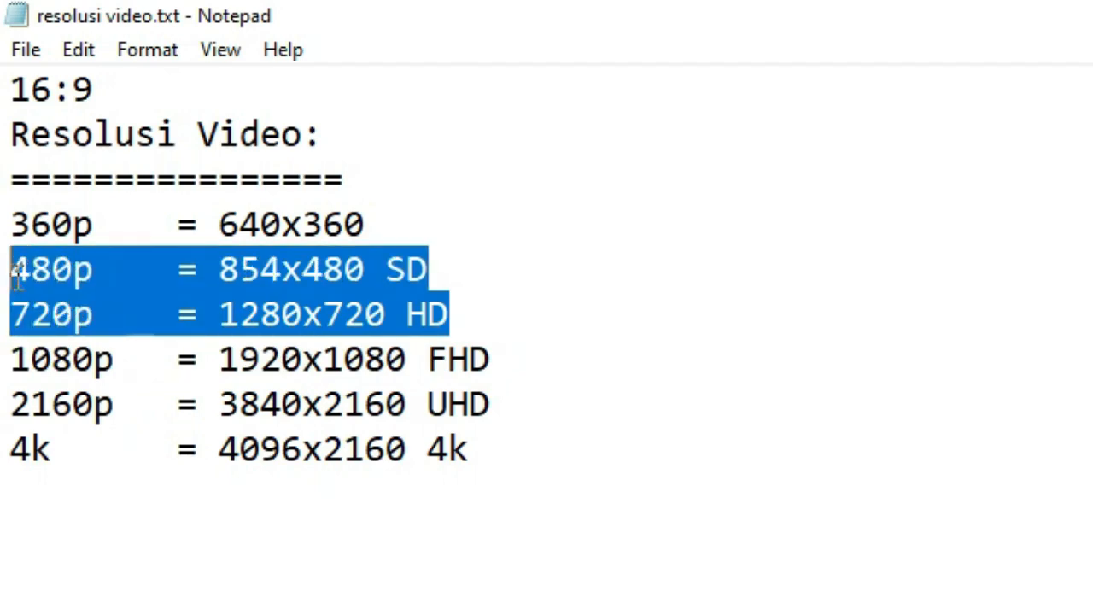
{"action": "left_click_drag", "start_coordinate": [9, 245], "coordinate": [7, 231]}
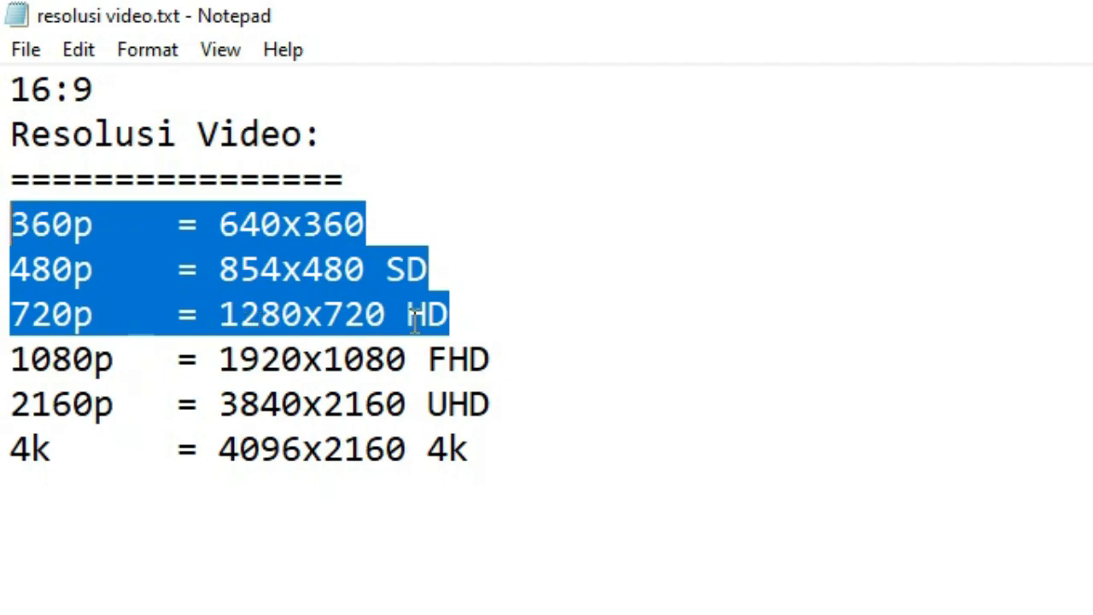
{"action": "left_click_drag", "start_coordinate": [485, 307], "coordinate": [4, 231]}
{"action": "left_click", "coordinate": [530, 328]}
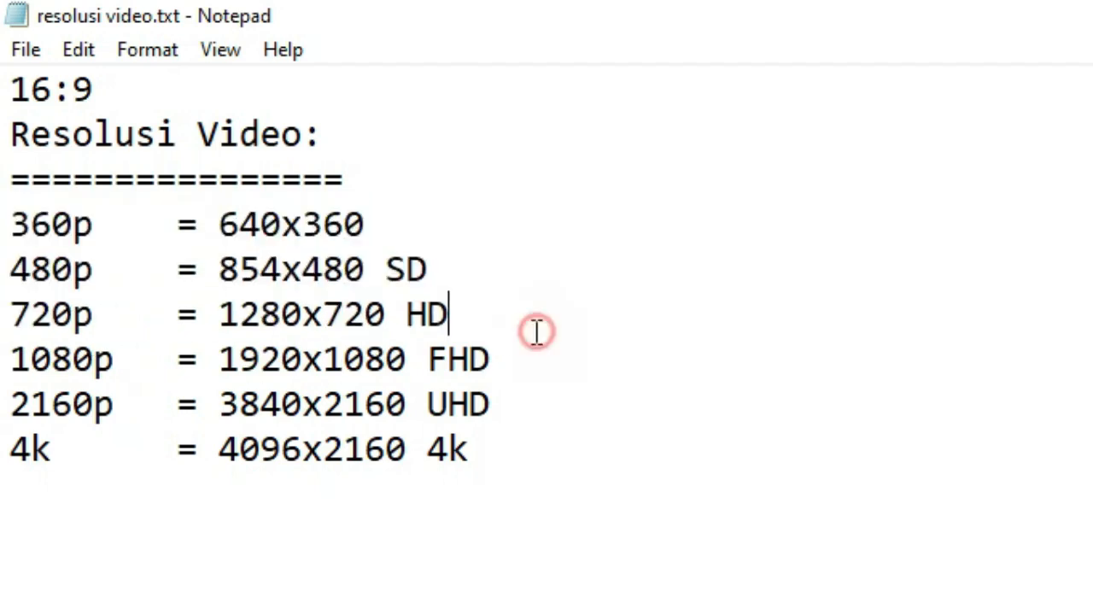
Review the 1080p FHD and 720p HD entries individually against the group of resolutions below 1080p by highlighting them.
{"action": "left_click_drag", "start_coordinate": [511, 361], "coordinate": [10, 360]}
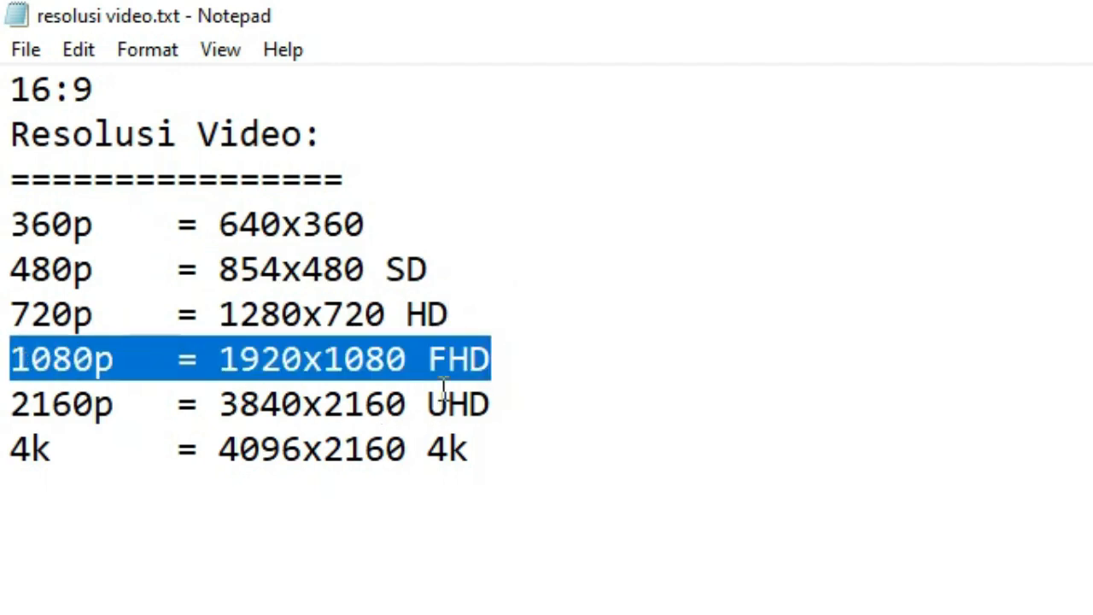
{"action": "left_click_drag", "start_coordinate": [458, 316], "coordinate": [15, 243]}
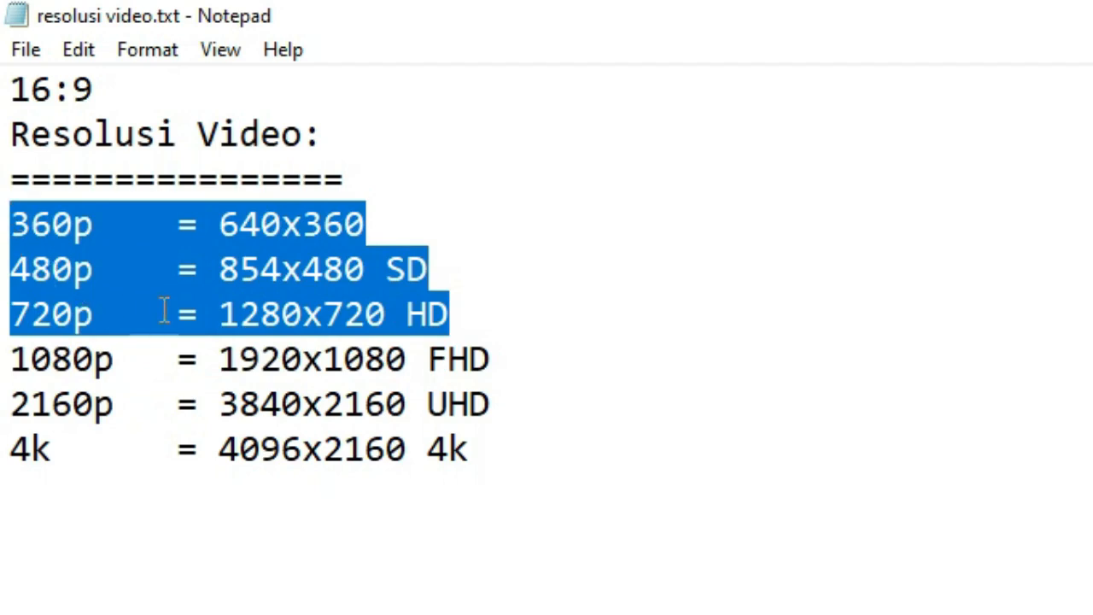
{"action": "left_click", "coordinate": [466, 318]}
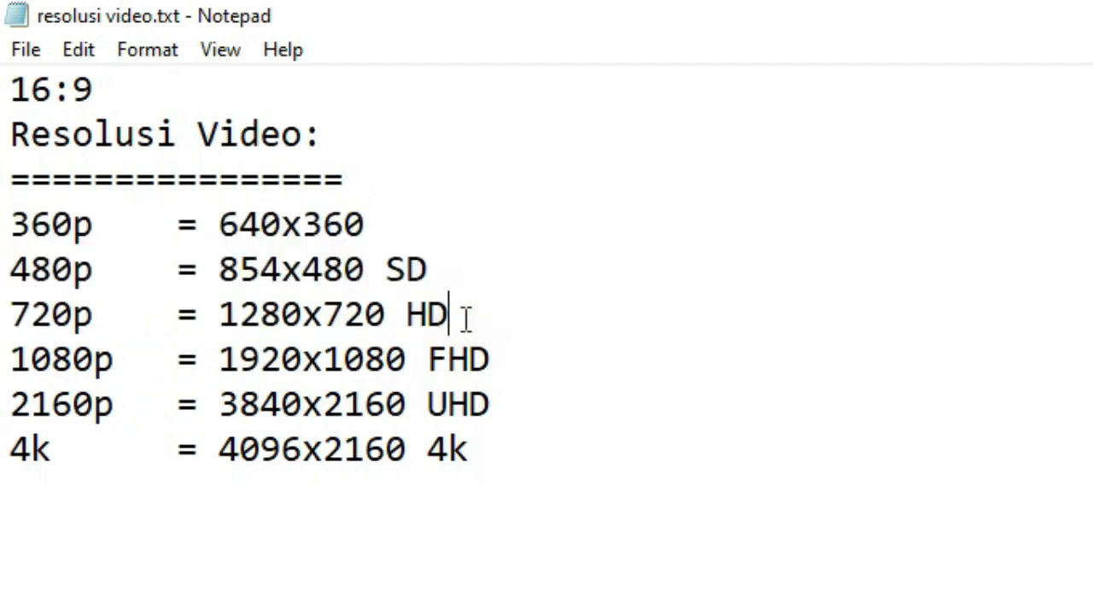
{"action": "left_click_drag", "start_coordinate": [466, 318], "coordinate": [8, 313]}
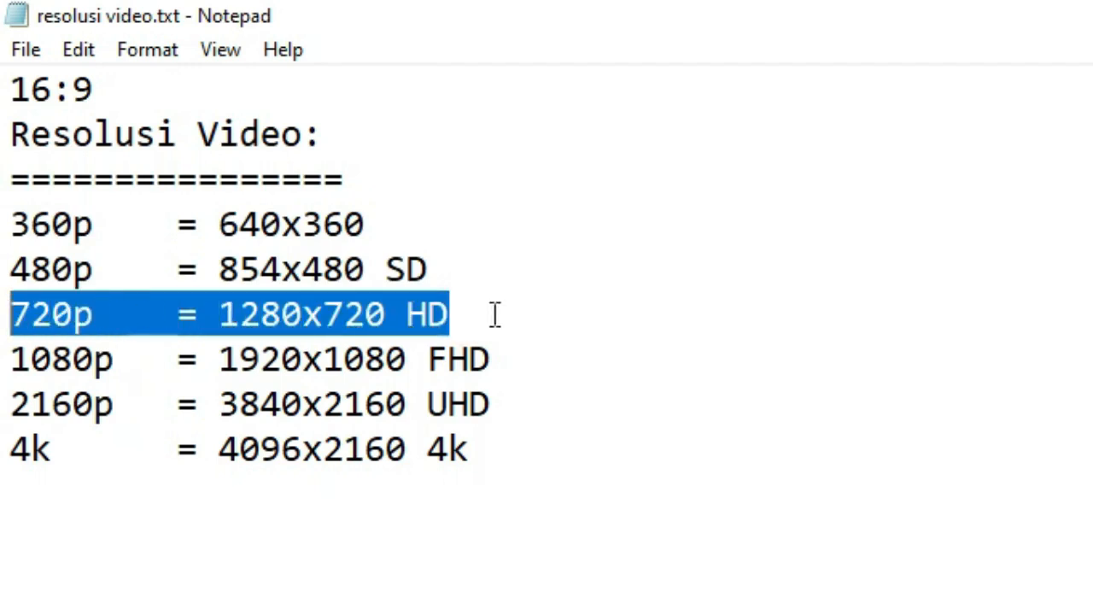
{"action": "left_click_drag", "start_coordinate": [487, 312], "coordinate": [10, 316]}
{"action": "left_click_drag", "start_coordinate": [551, 363], "coordinate": [4, 359]}
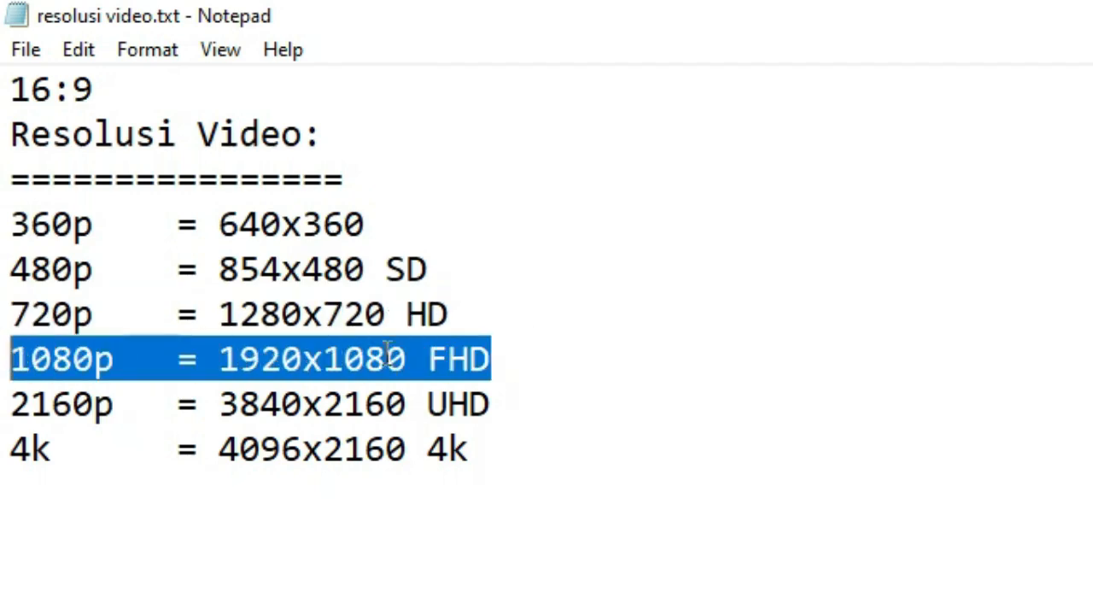
{"action": "left_click_drag", "start_coordinate": [472, 315], "coordinate": [13, 226]}
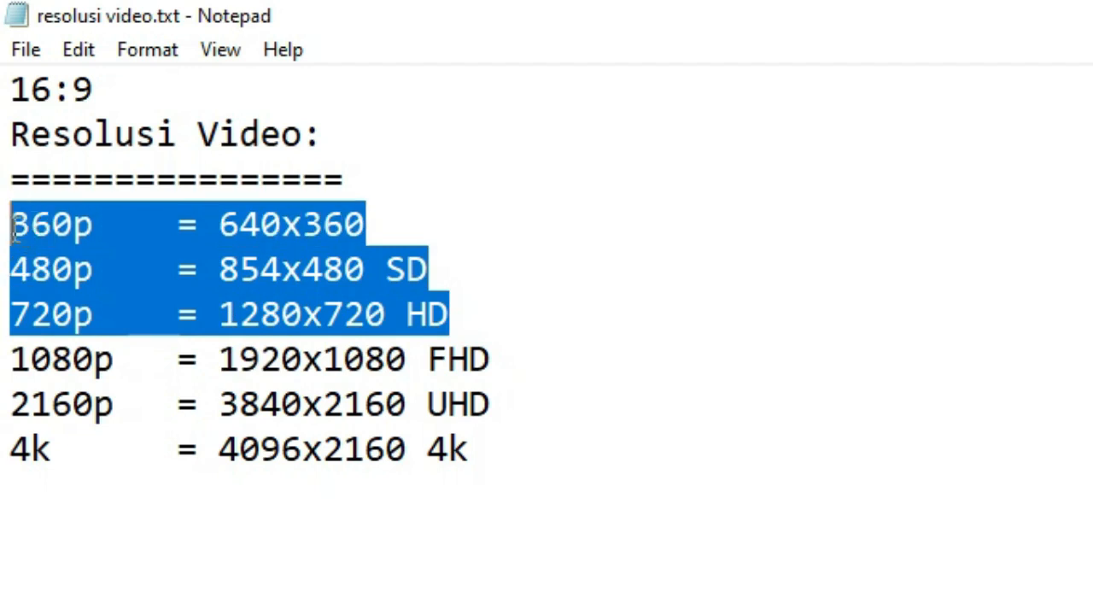